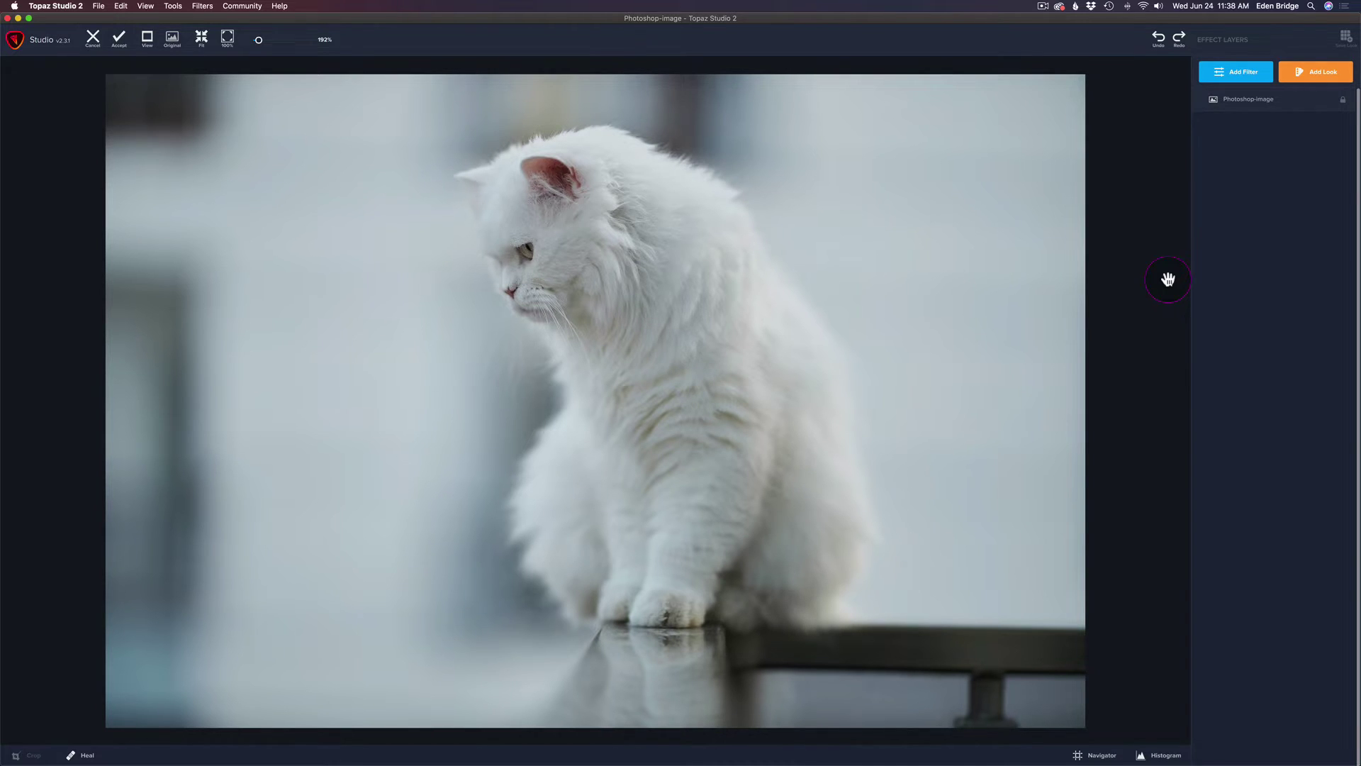
Add a Texture filter to the cat photo and look over its adjustment settings
left_click(1247, 71)
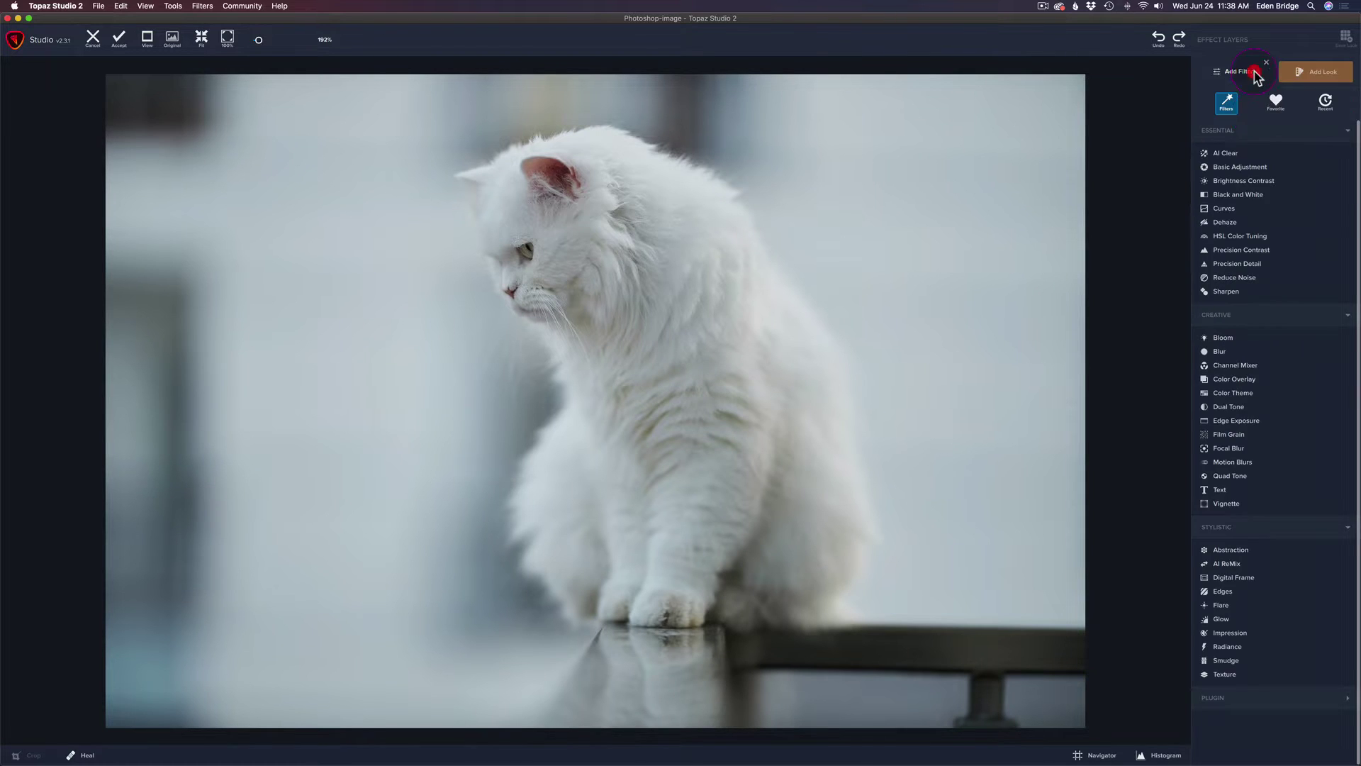
left_click(1224, 674)
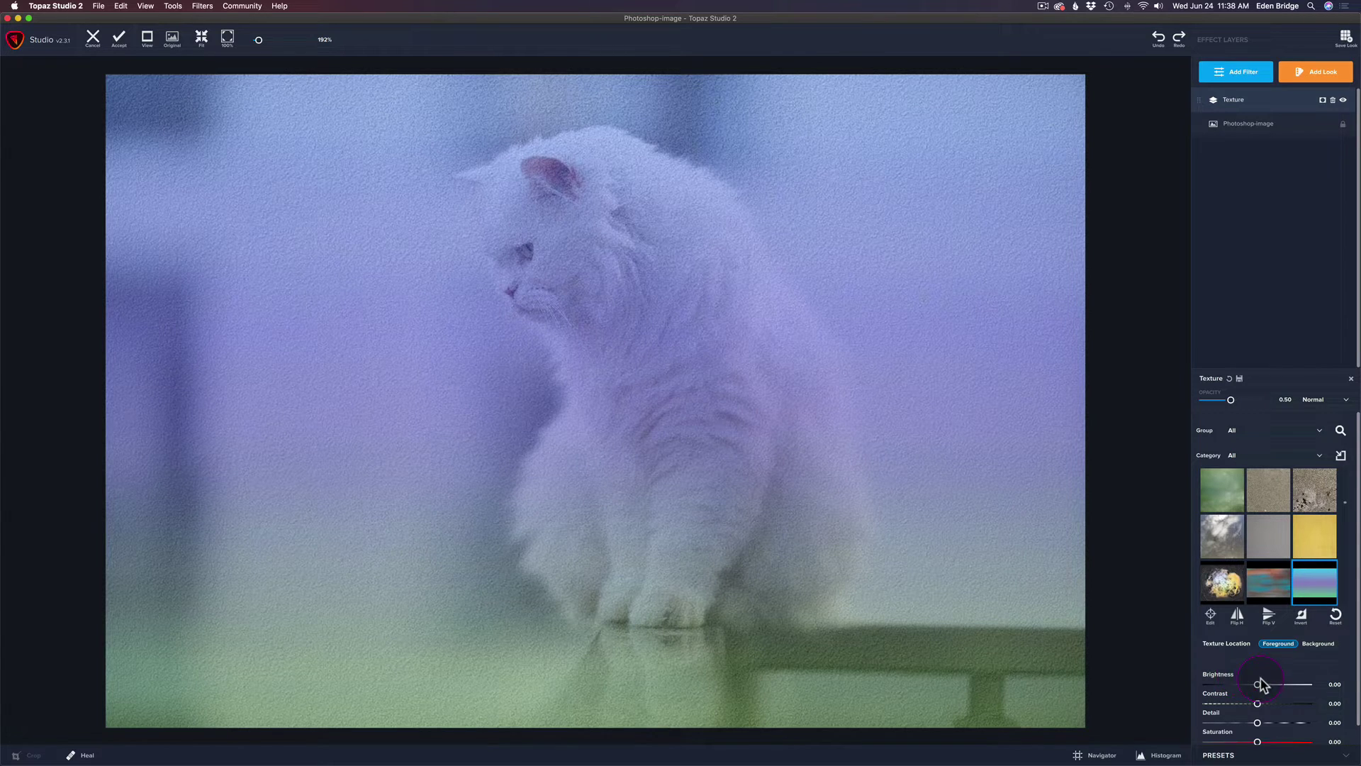
scroll(1258, 684, "down", 1)
scroll(1260, 684, "down", 3)
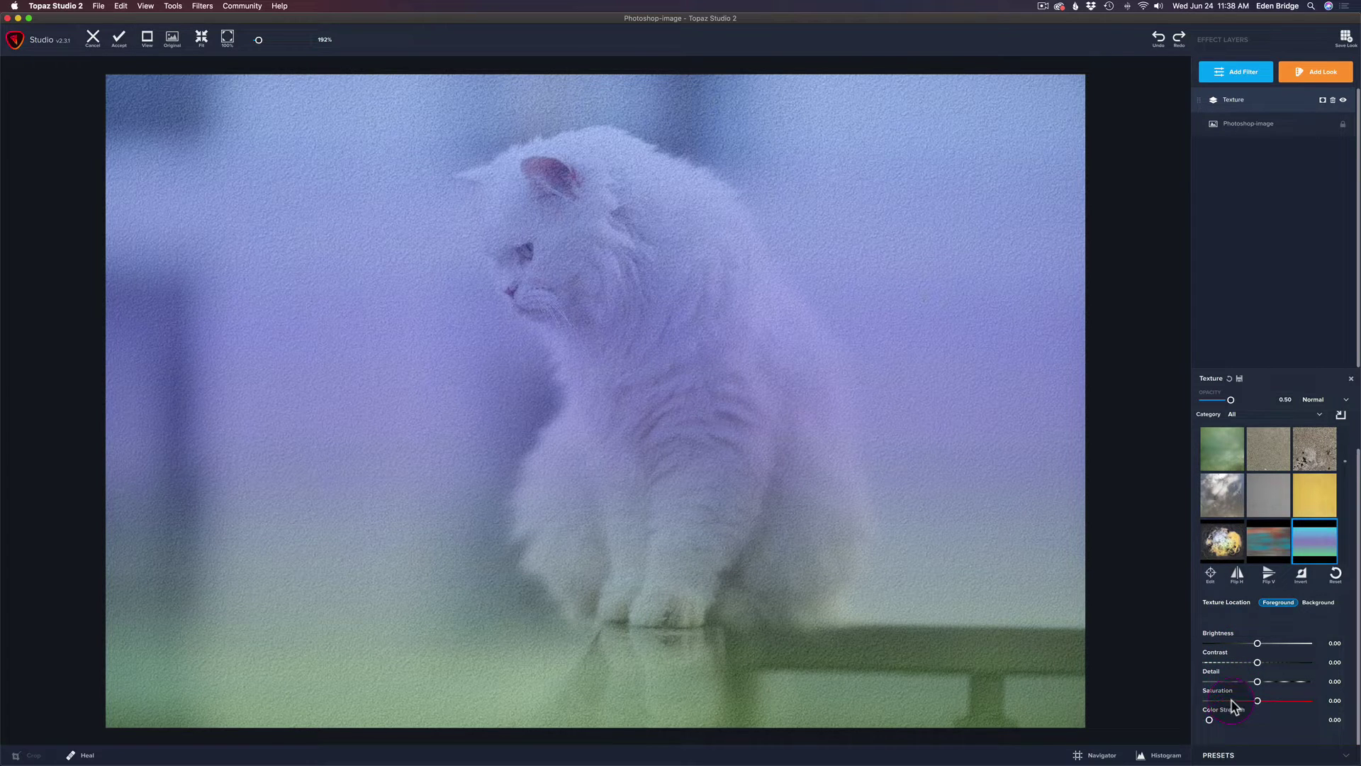
scroll(1242, 684, "up", 3)
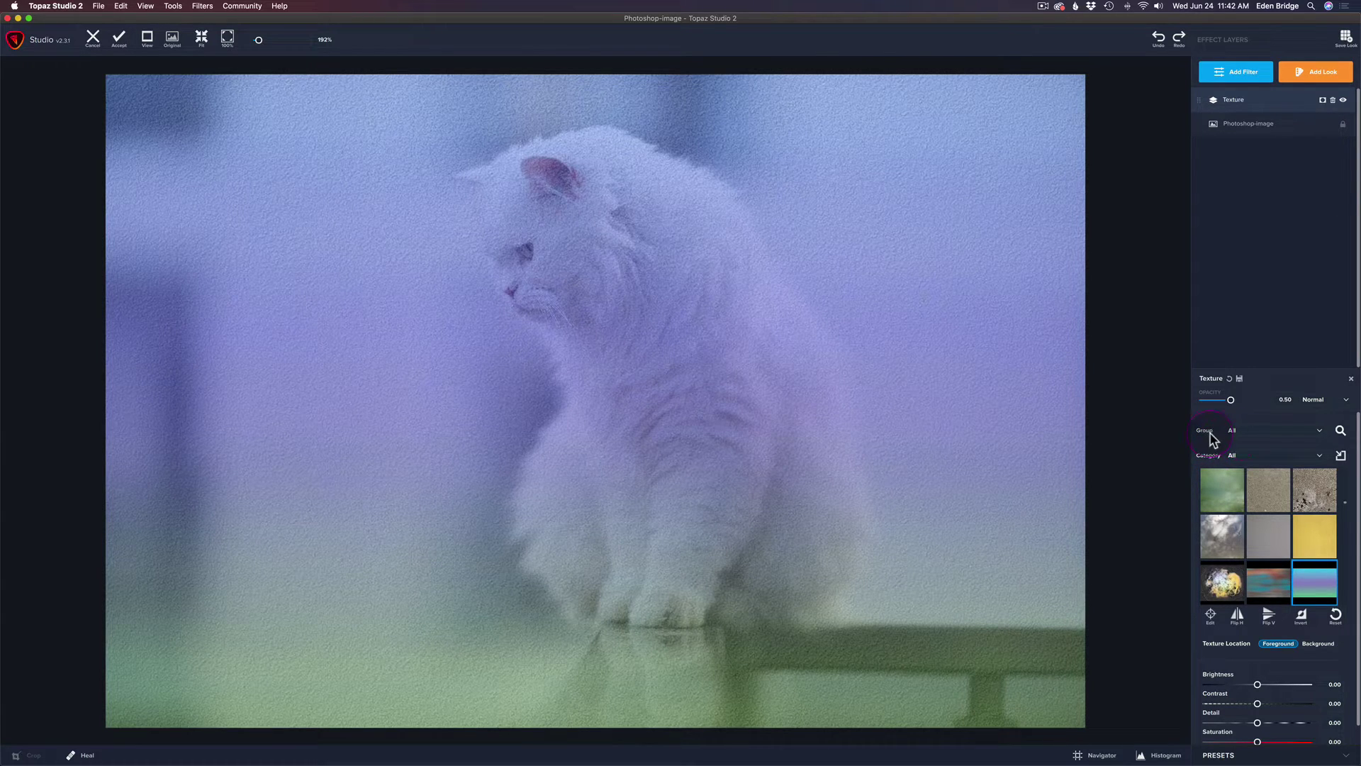
Limit the texture library to the Borders group and browse its border textures
left_click(1319, 431)
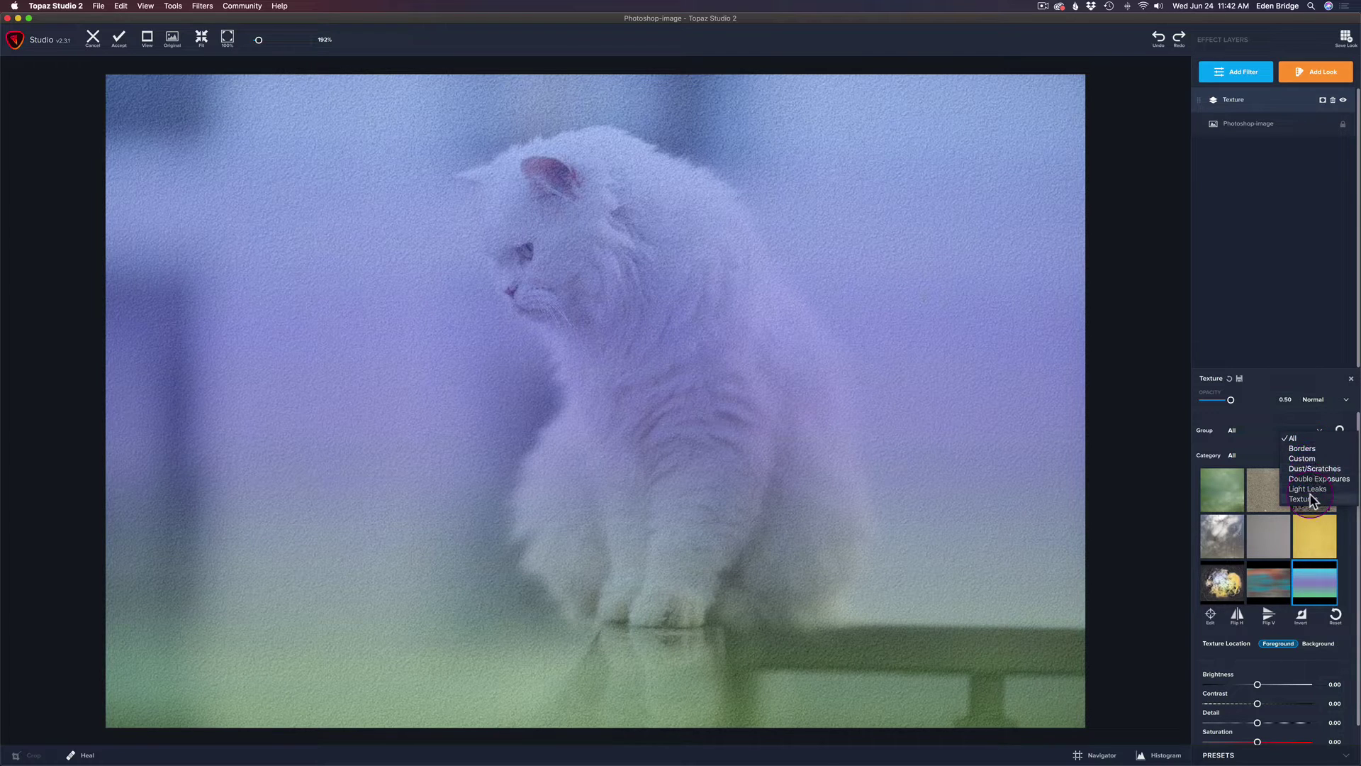
left_click(1306, 450)
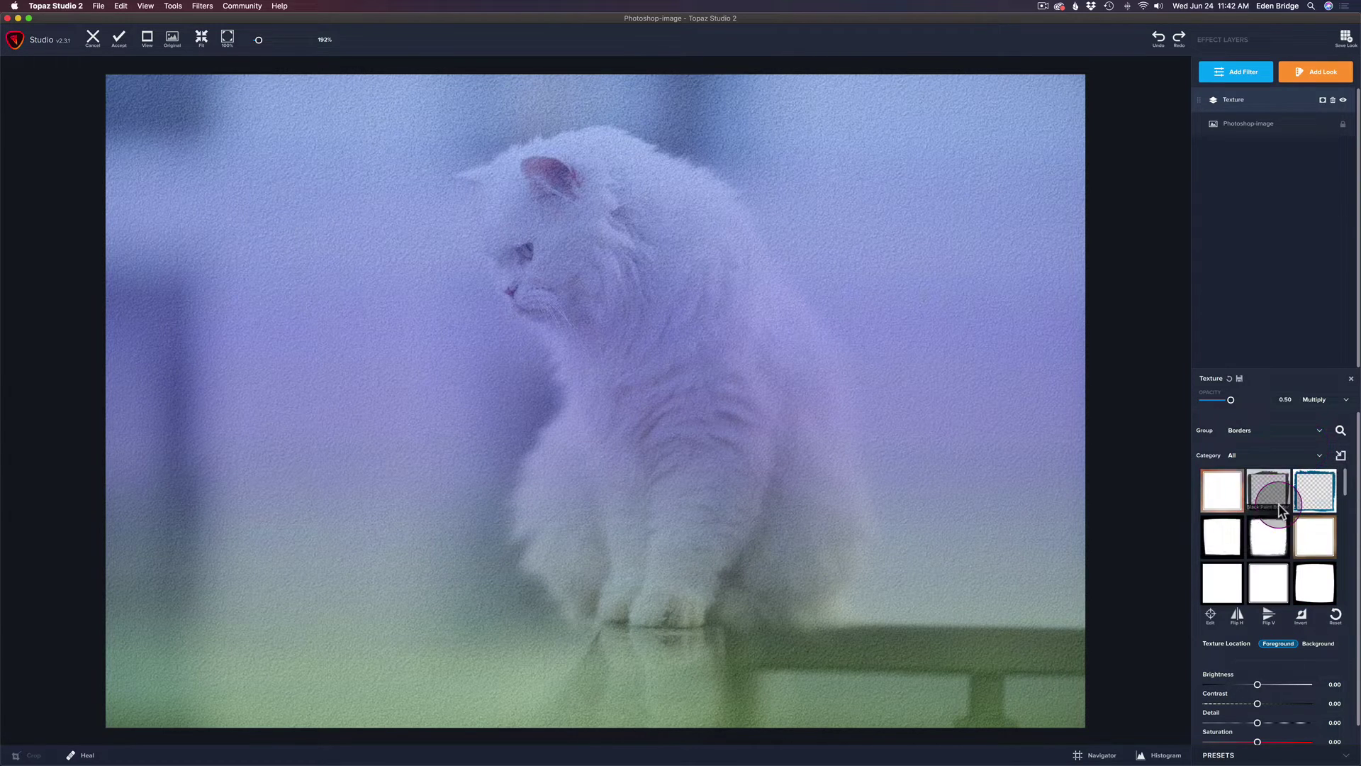
scroll(1283, 523, "down", 5)
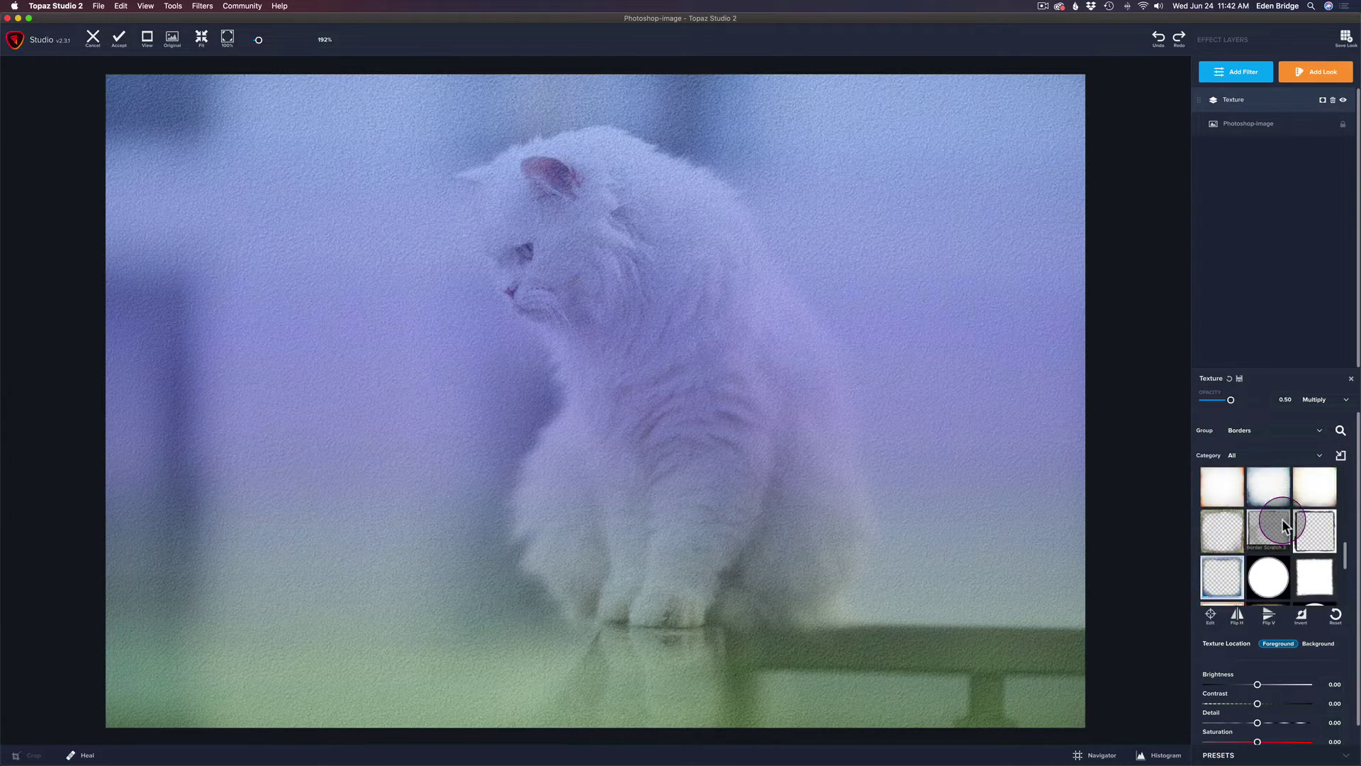
left_click(1215, 461)
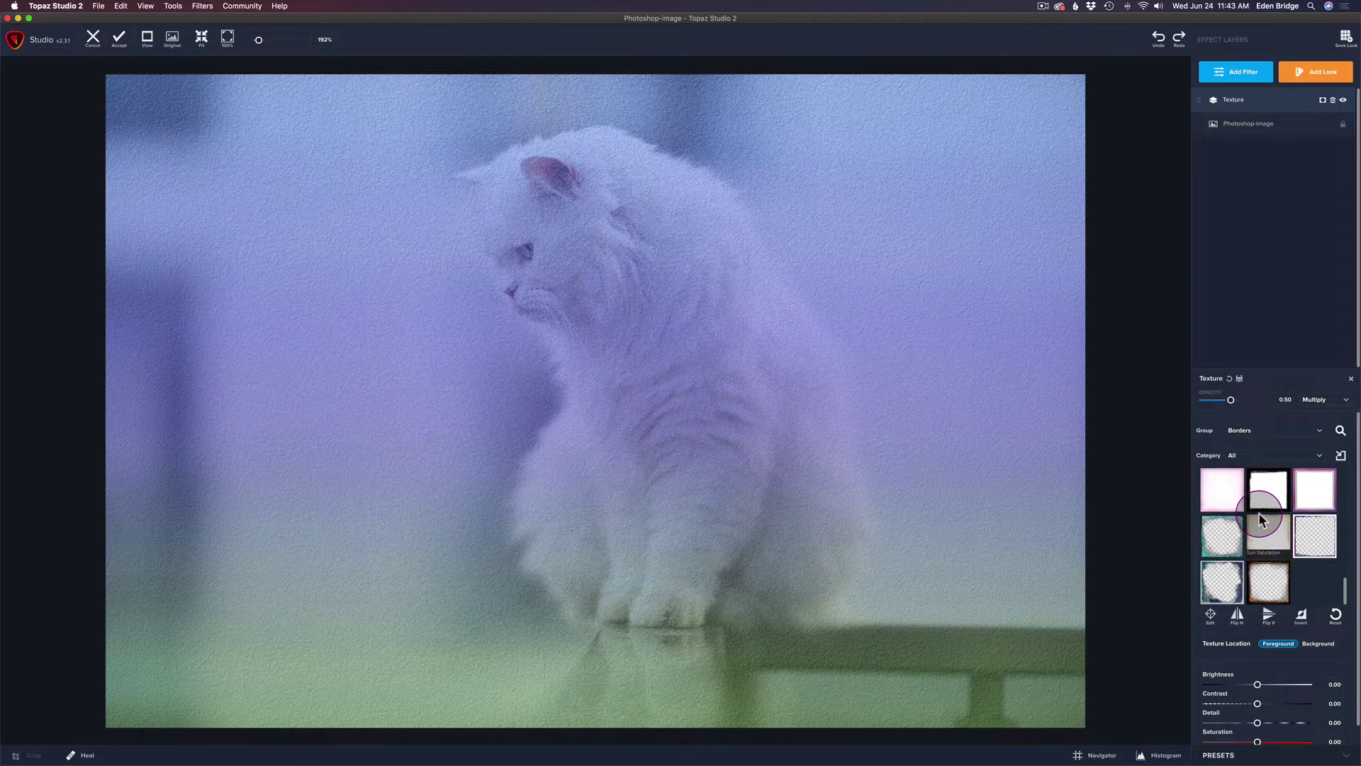
scroll(1258, 521, "up", 3)
scroll(1259, 519, "down", 4)
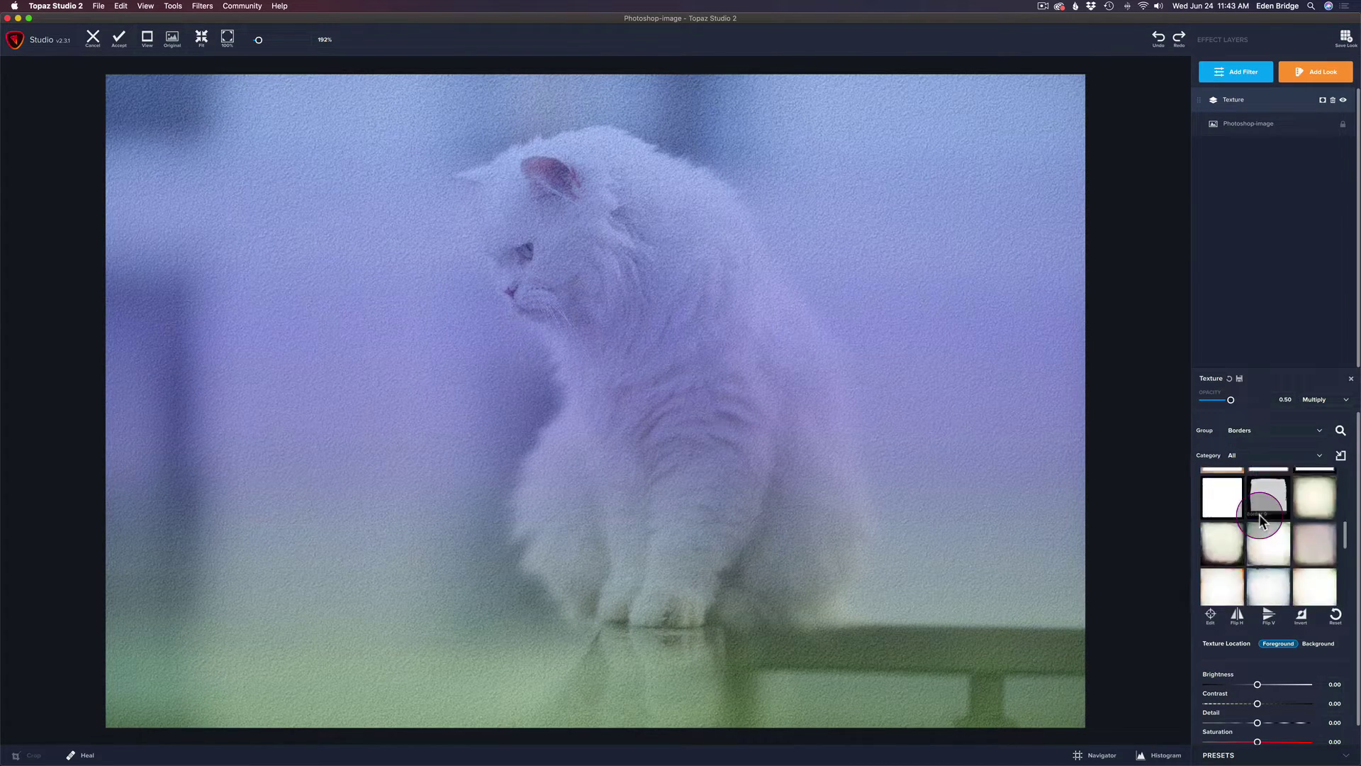
scroll(1259, 521, "up", 5)
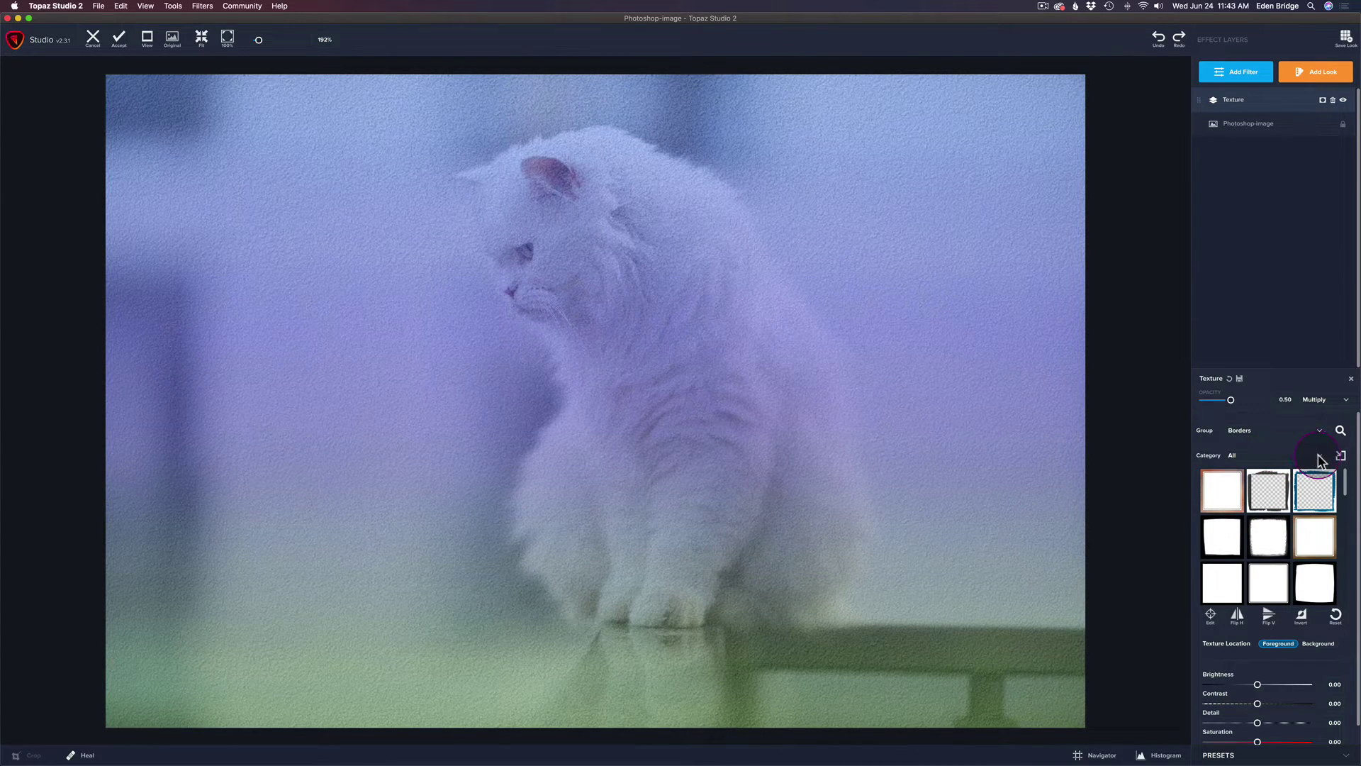
Browse the Borders group by category, going through Clean, Grunge and Hazy
left_click(1335, 476)
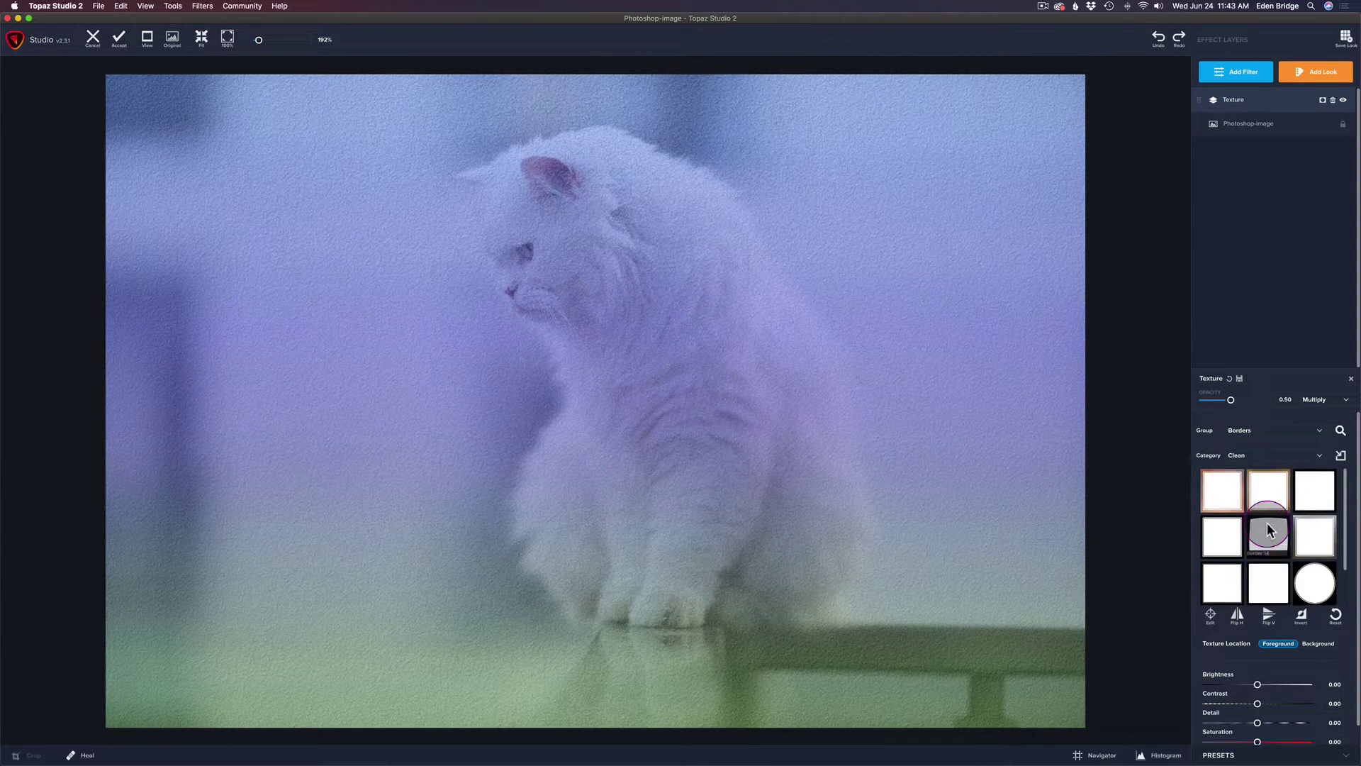
left_click(1317, 455)
left_click(1336, 482)
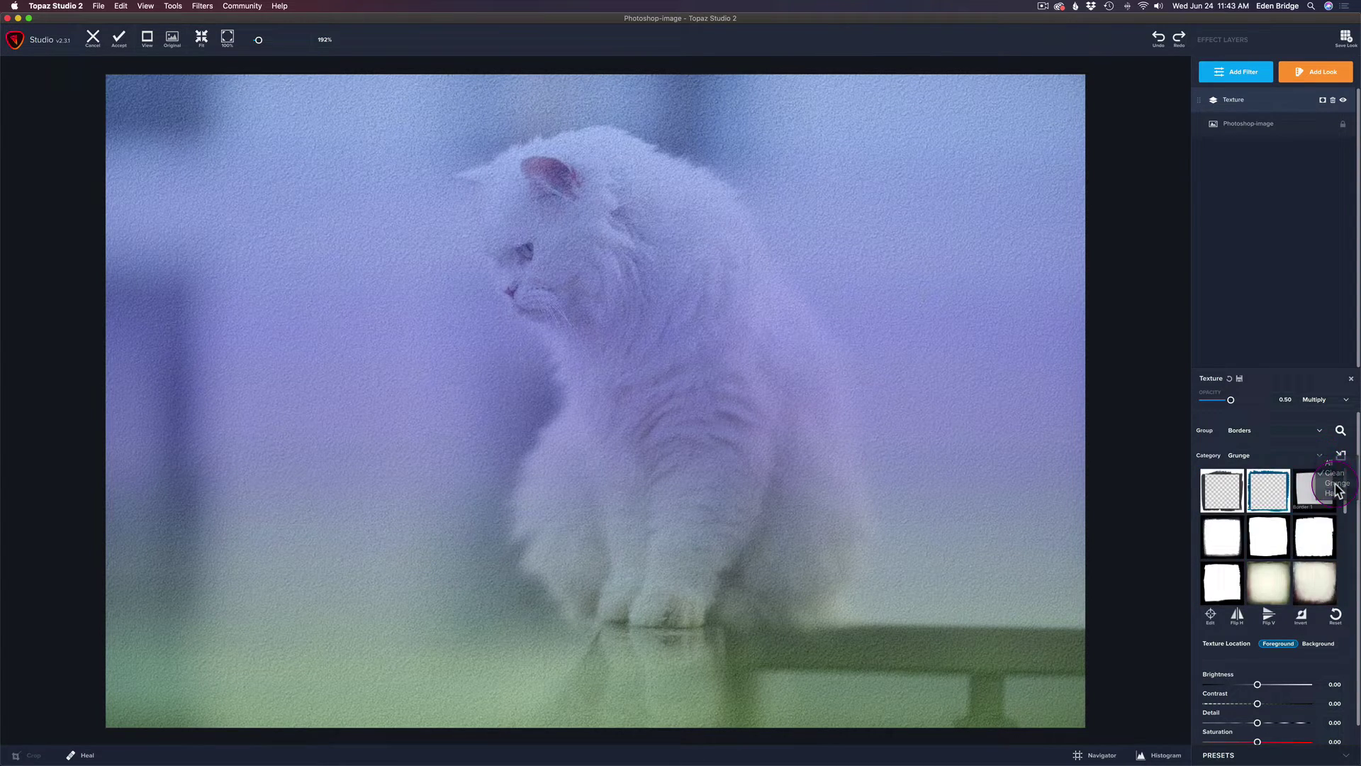
scroll(1290, 526, "down", 5)
scroll(1291, 526, "up", 5)
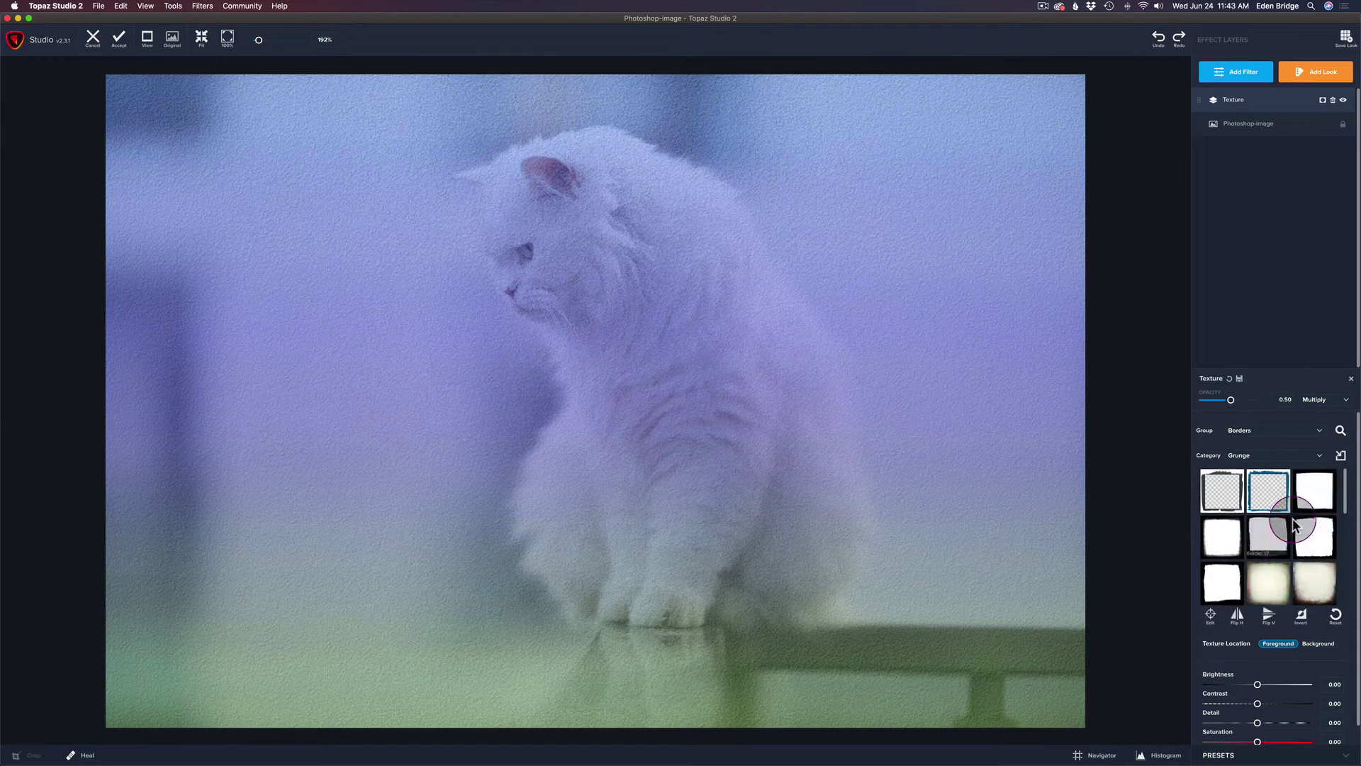
left_click(1317, 455)
left_click(1322, 489)
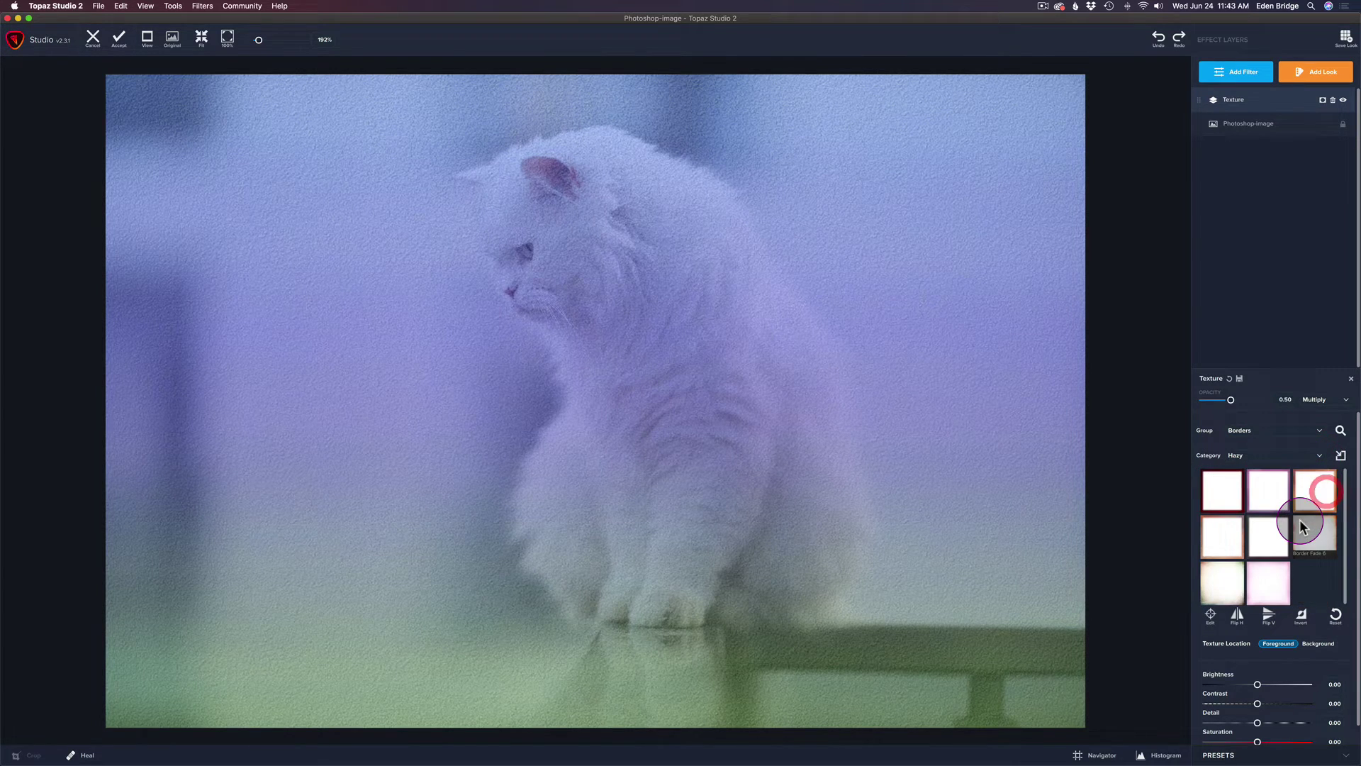
Show the Dust/Scratches texture group and go through its Dirty, Dust and Scratches categories
left_click(1317, 431)
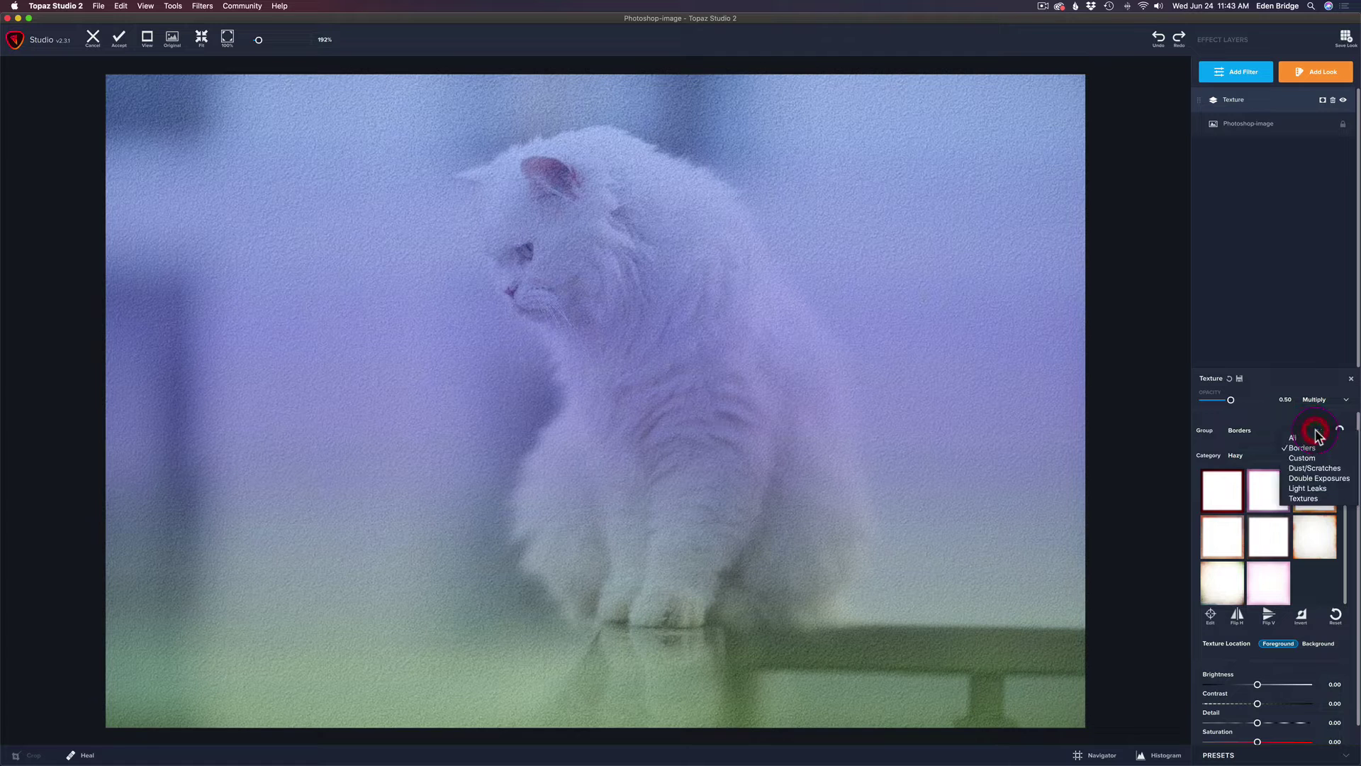
left_click(1313, 468)
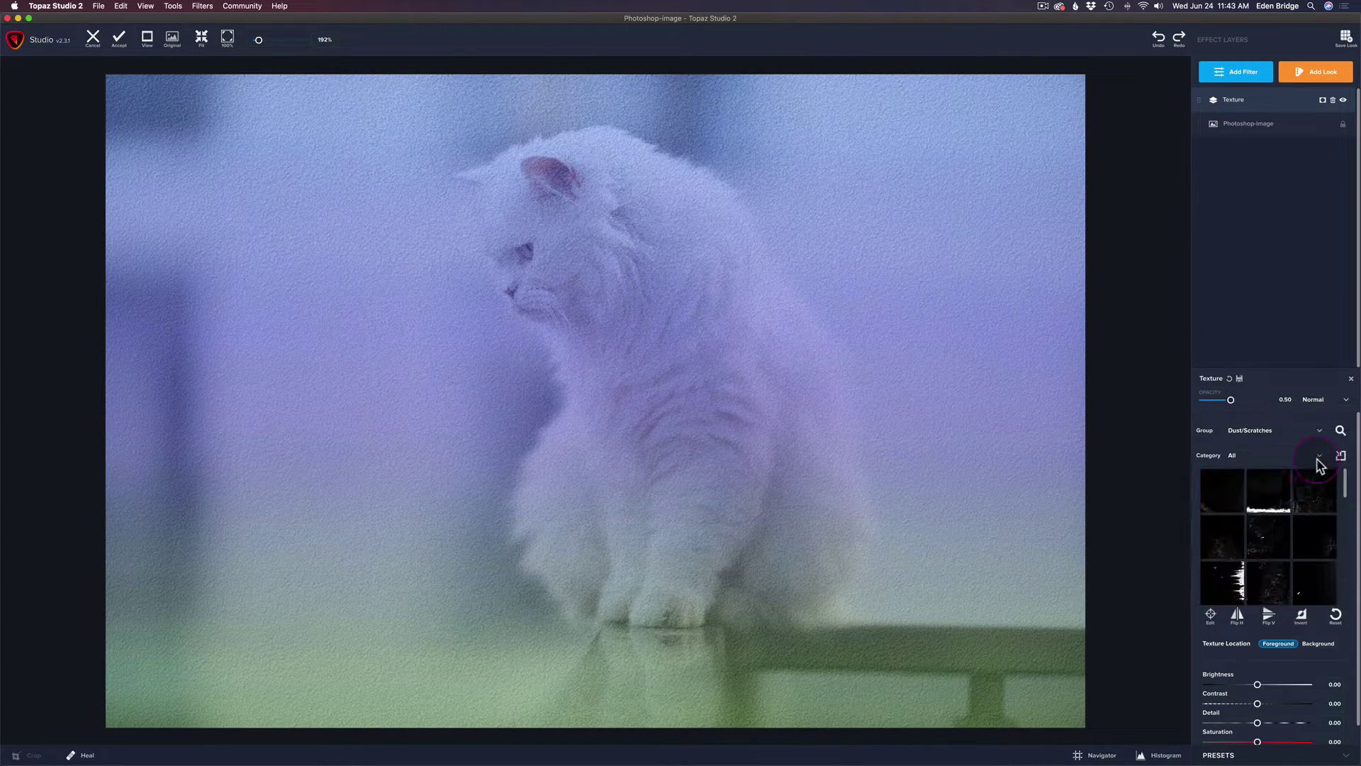
scroll(1291, 523, "down", 1)
scroll(1291, 523, "up", 1)
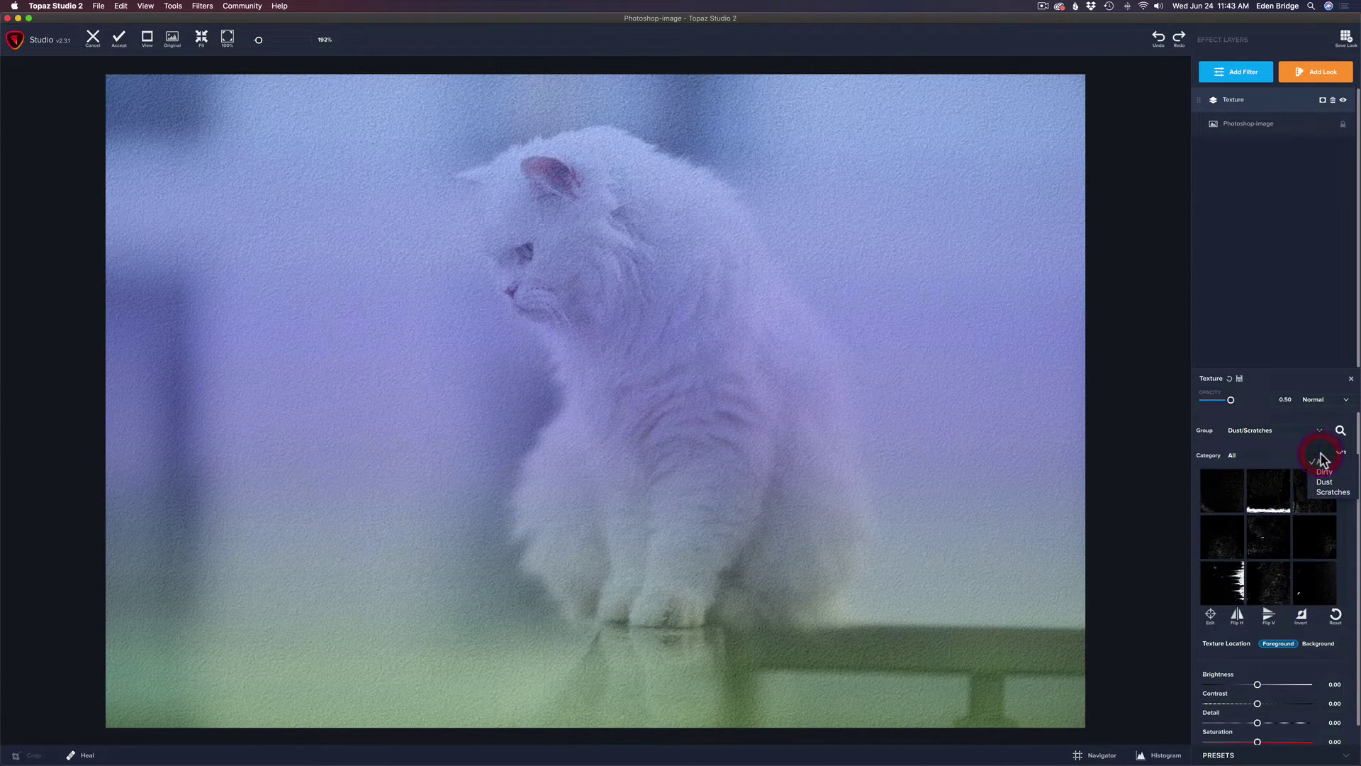
left_click(1322, 471)
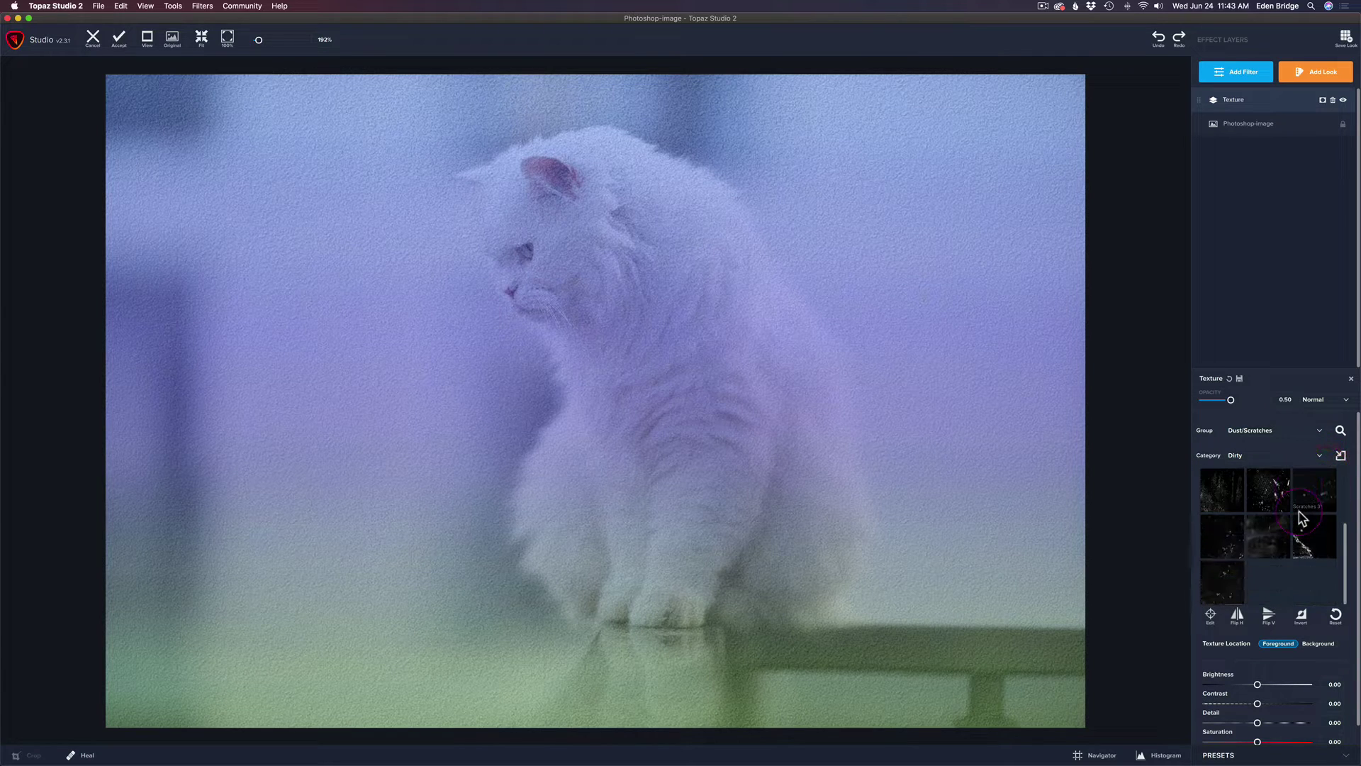
left_click(1319, 455)
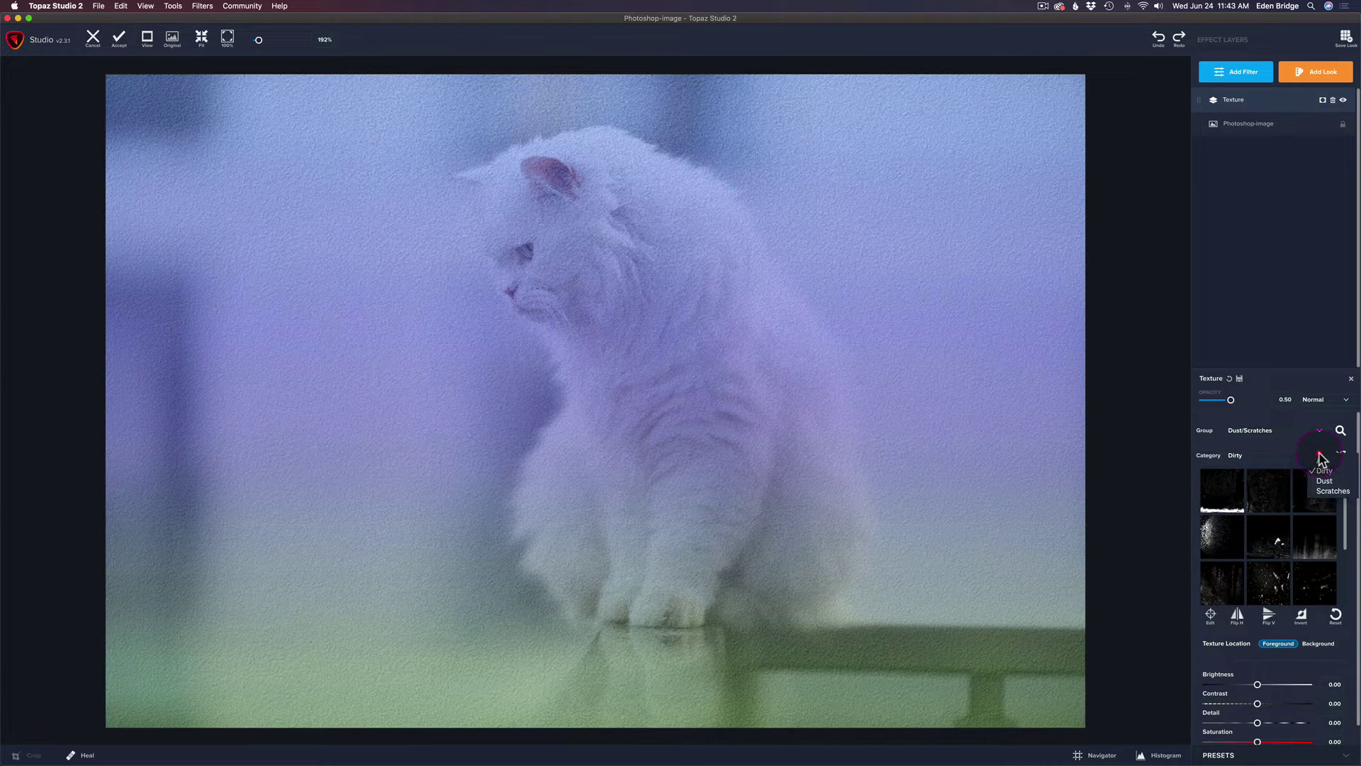
left_click(1330, 486)
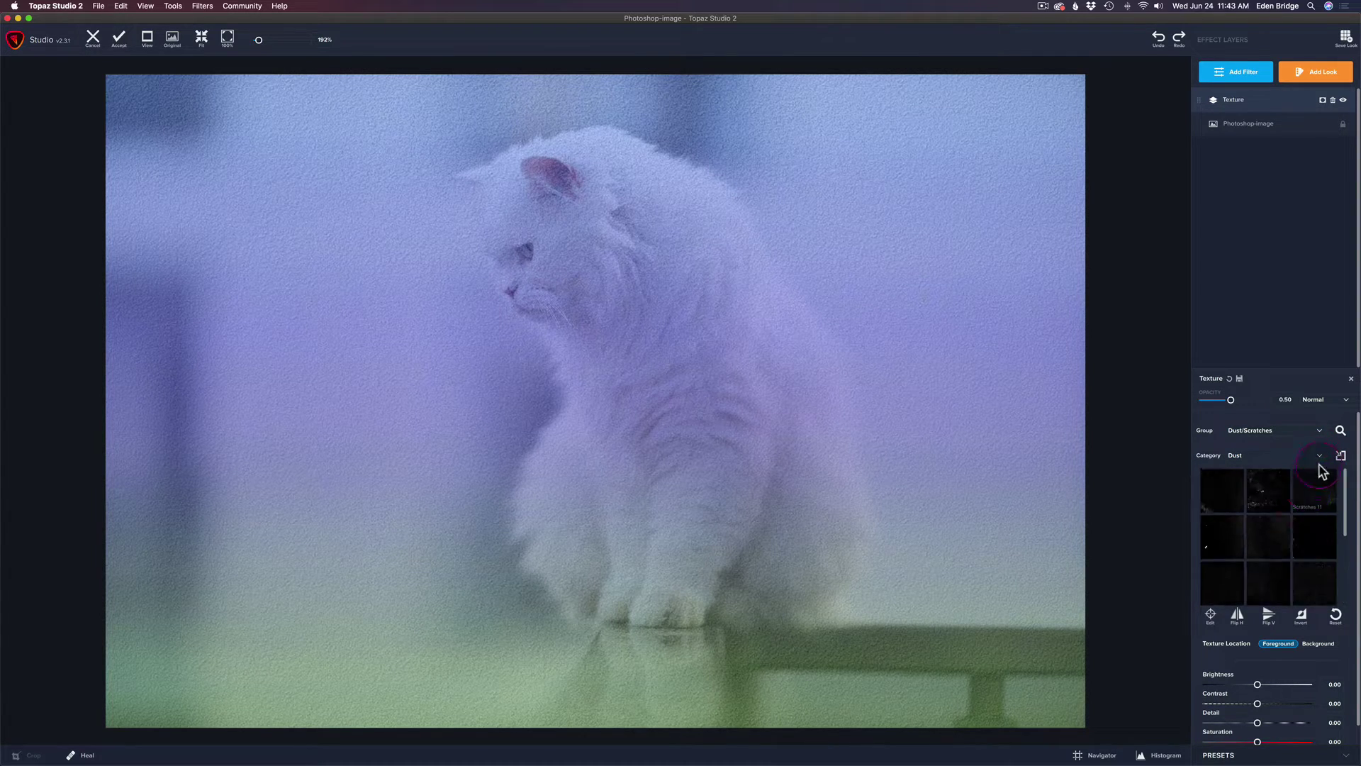
left_click(1320, 457)
left_click(1329, 488)
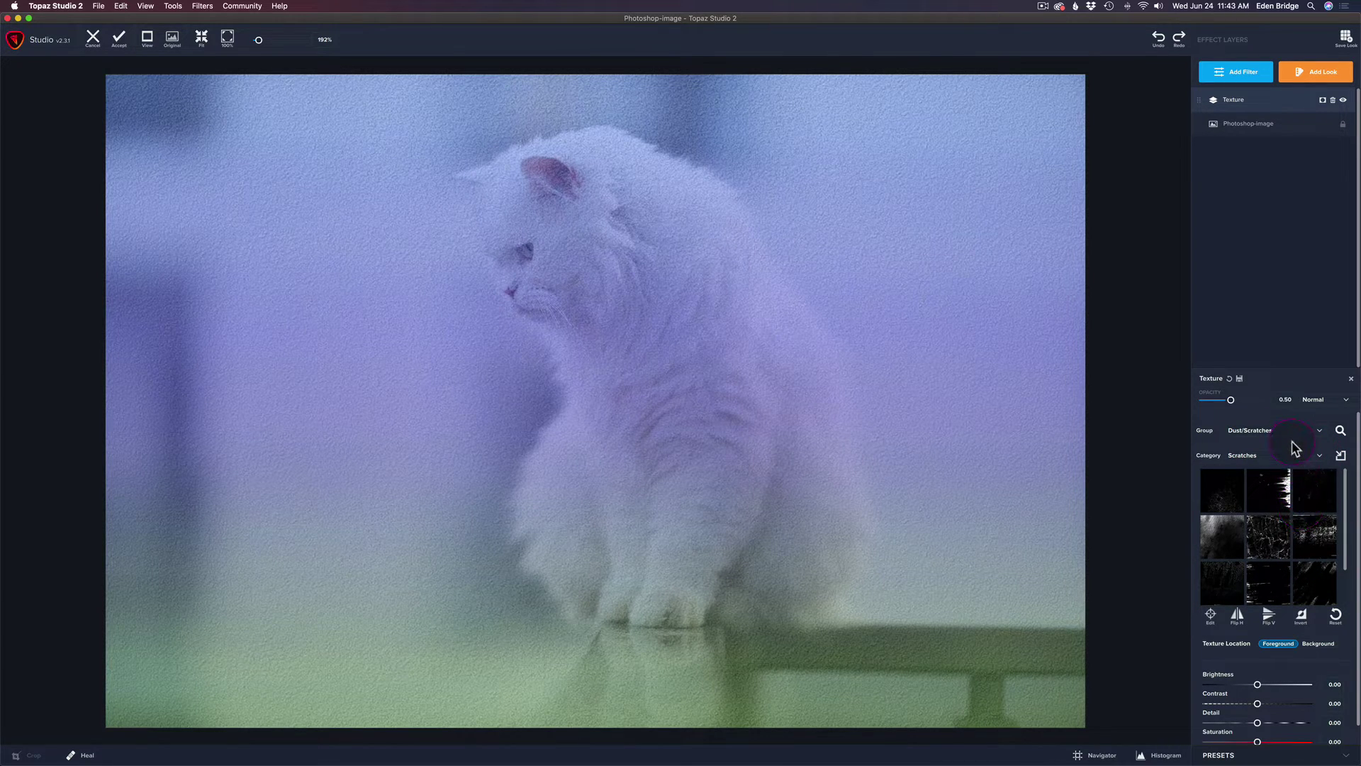
Look at the Custom texture group and its list of categories, and return the group to All
left_click(1268, 431)
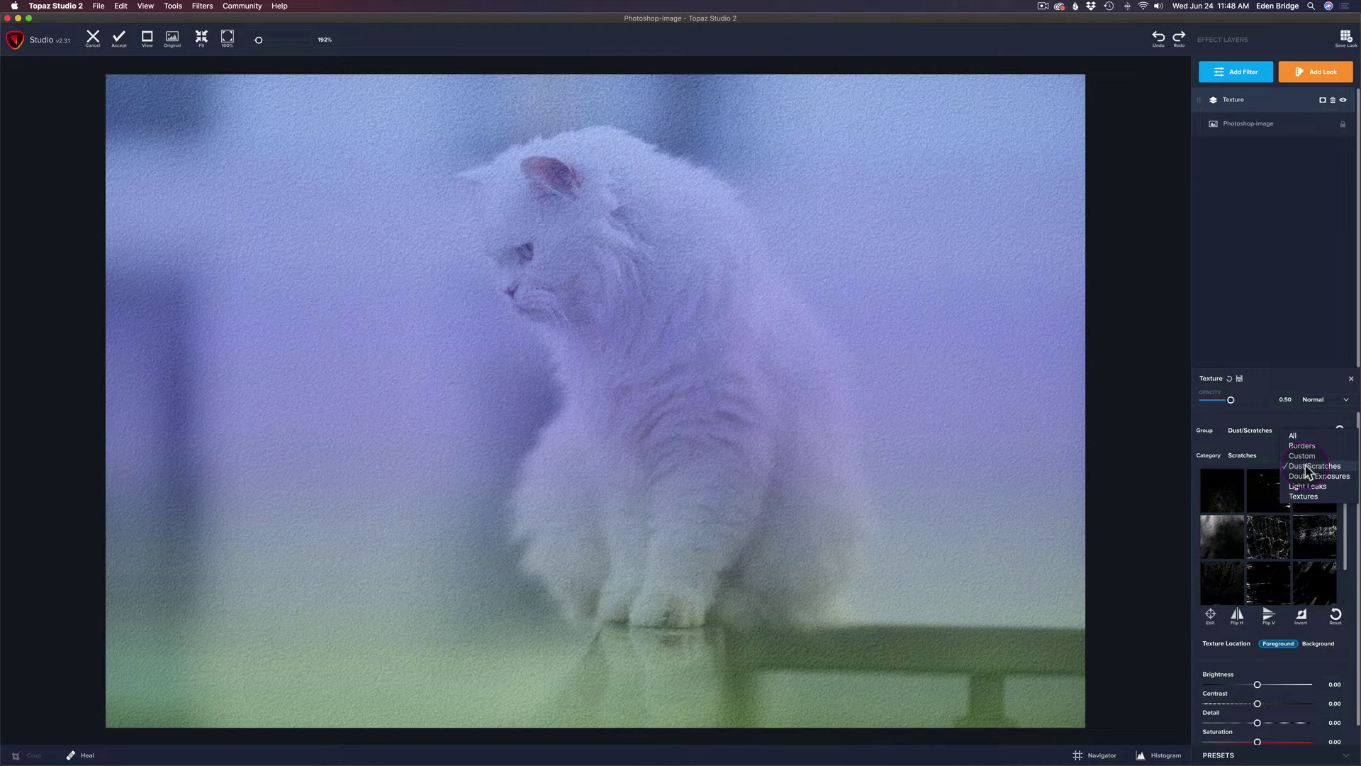
left_click(1305, 455)
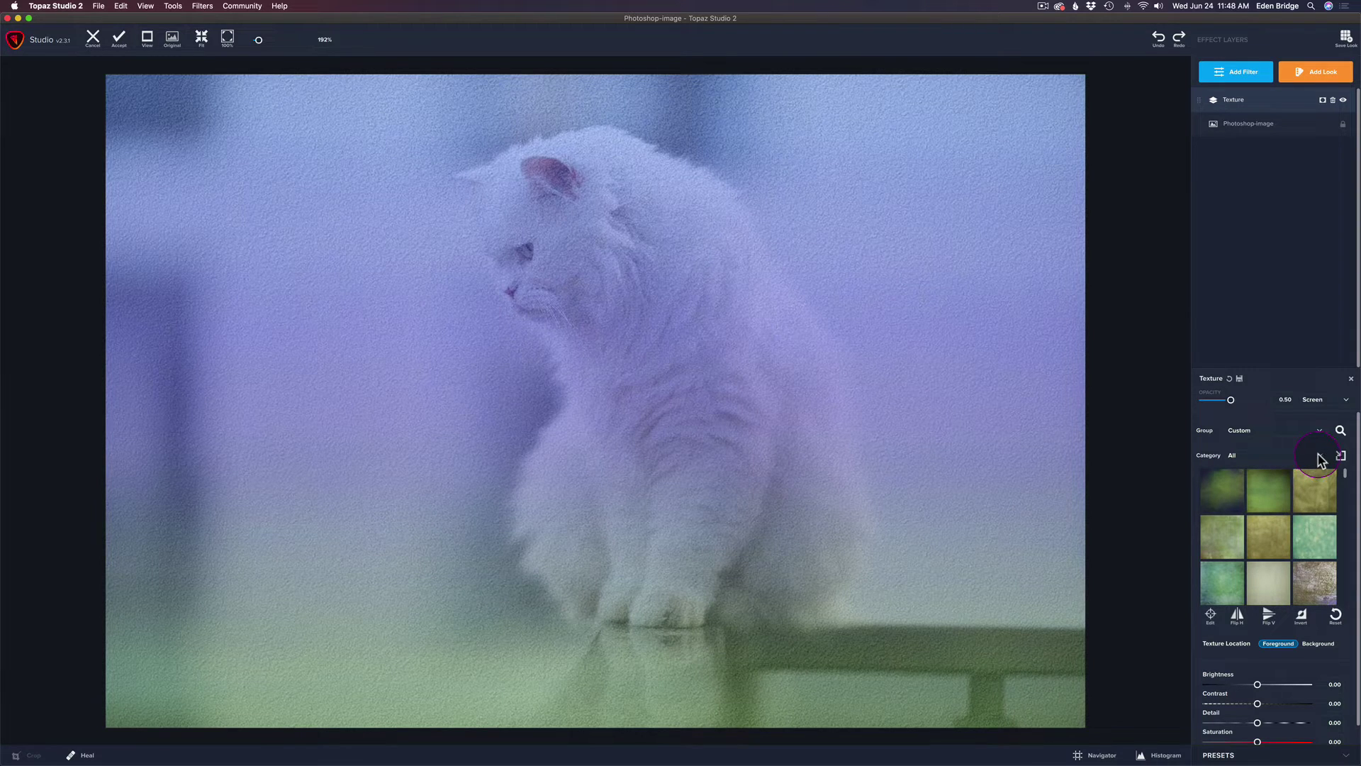
left_click(1318, 456)
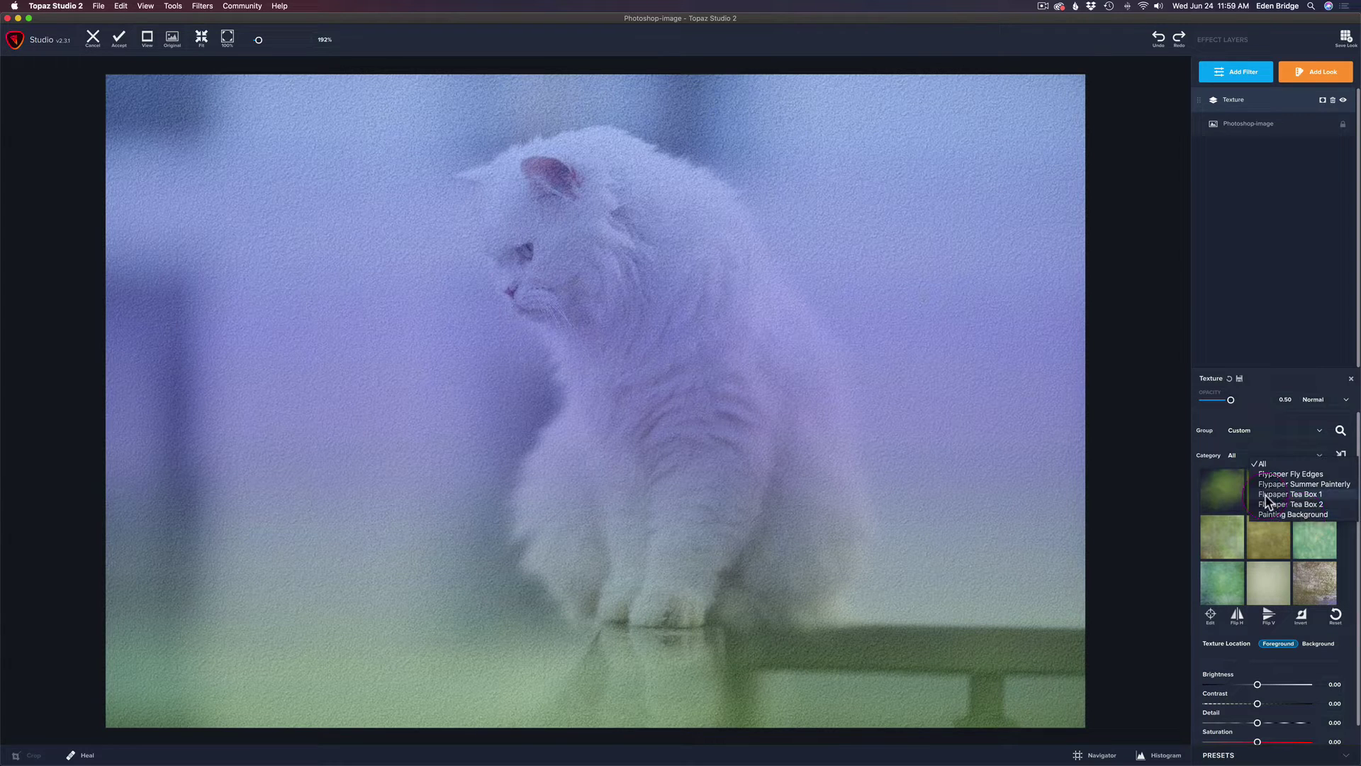
left_click(1317, 433)
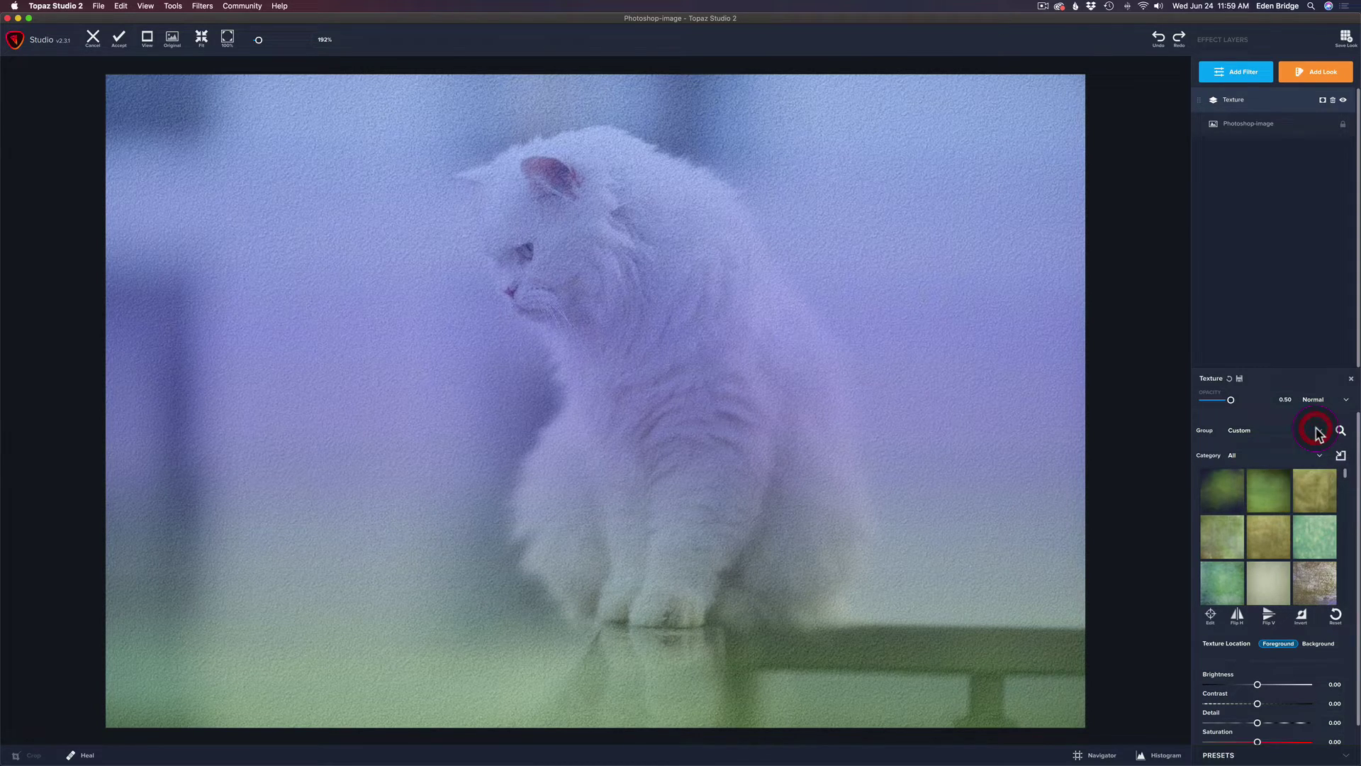
left_click(1316, 427)
left_click(1304, 441)
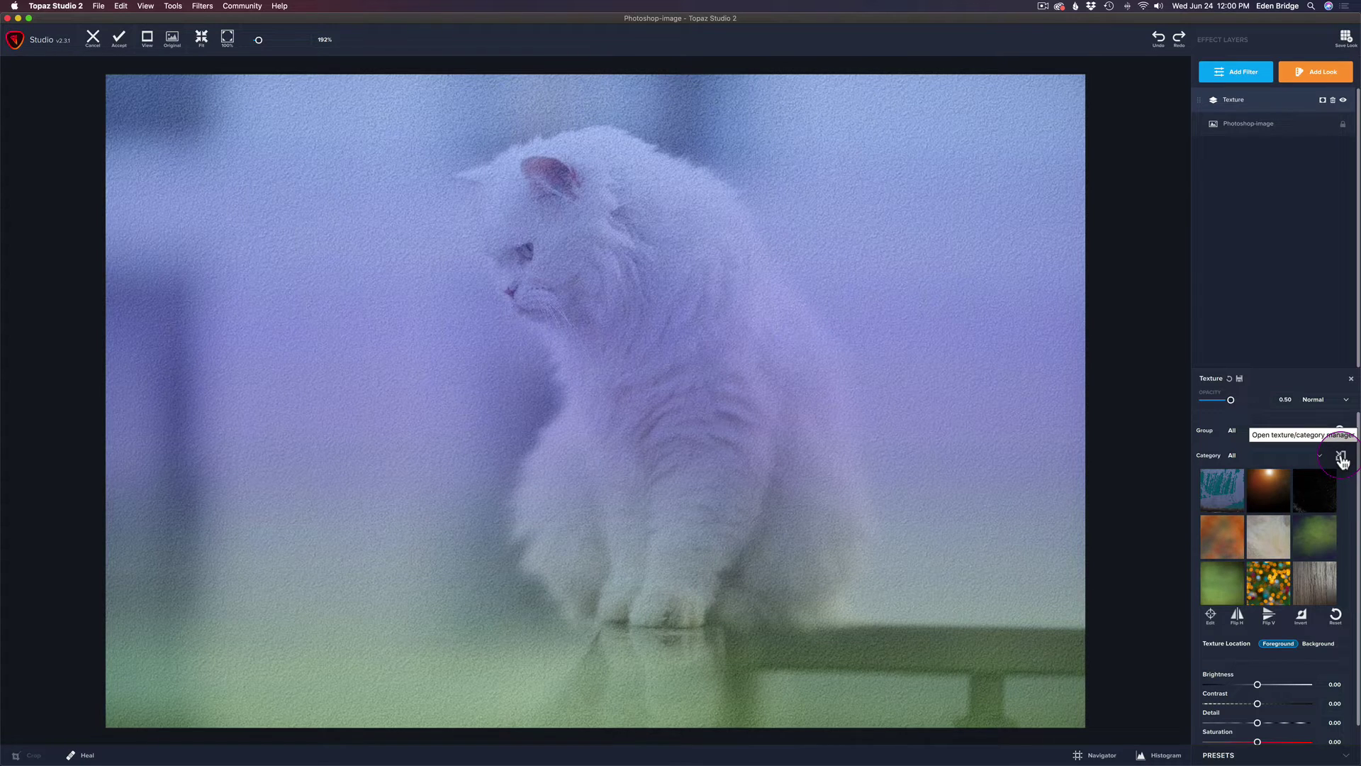
Open the texture/category manager and look through its full list of categories
left_click(1342, 457)
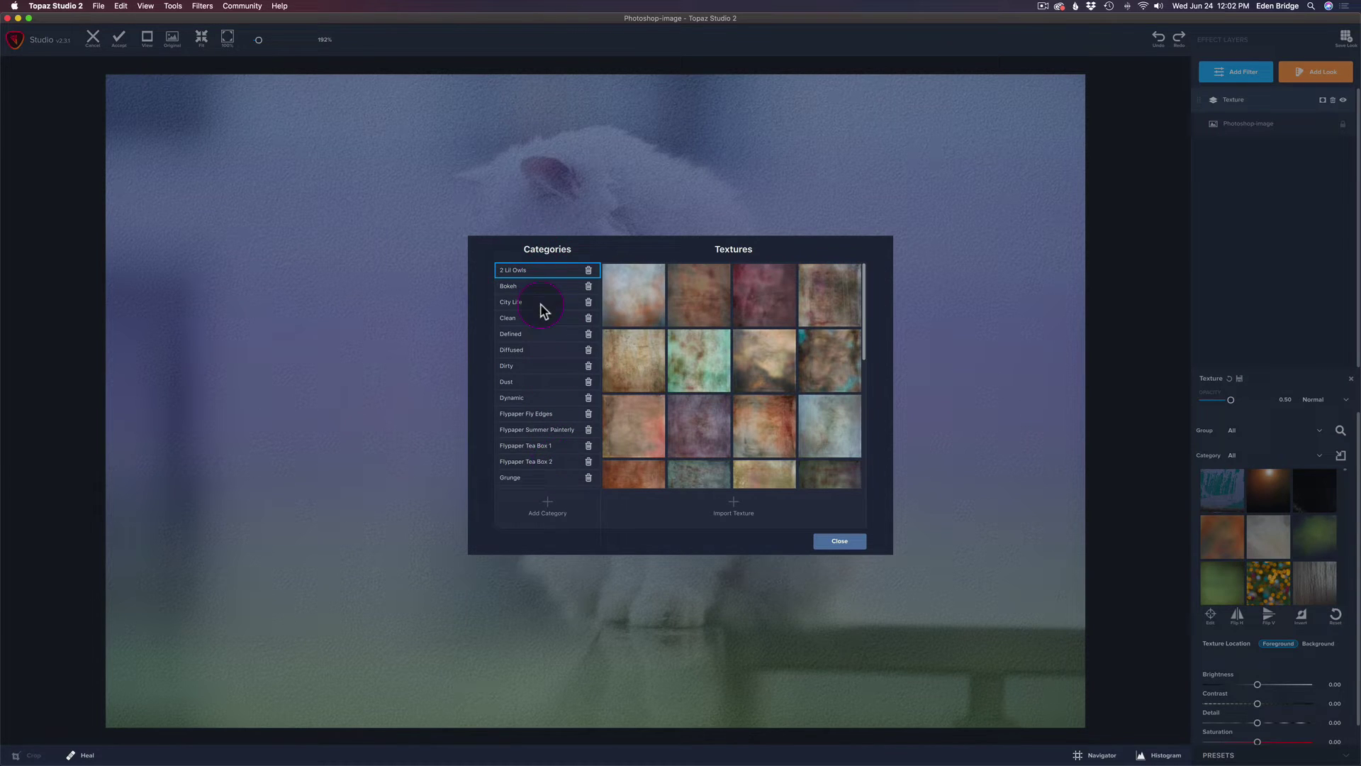
scroll(545, 325, "down", 2)
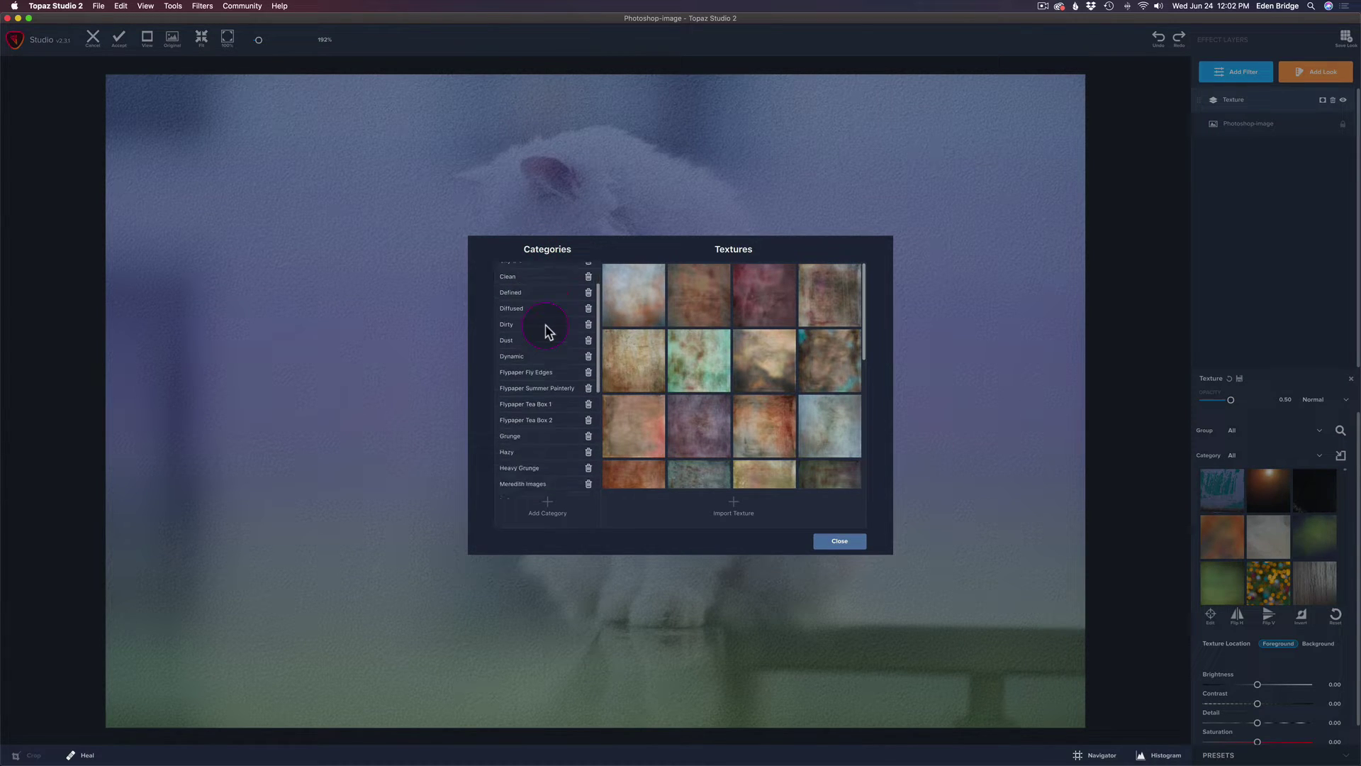
scroll(545, 325, "up", 2)
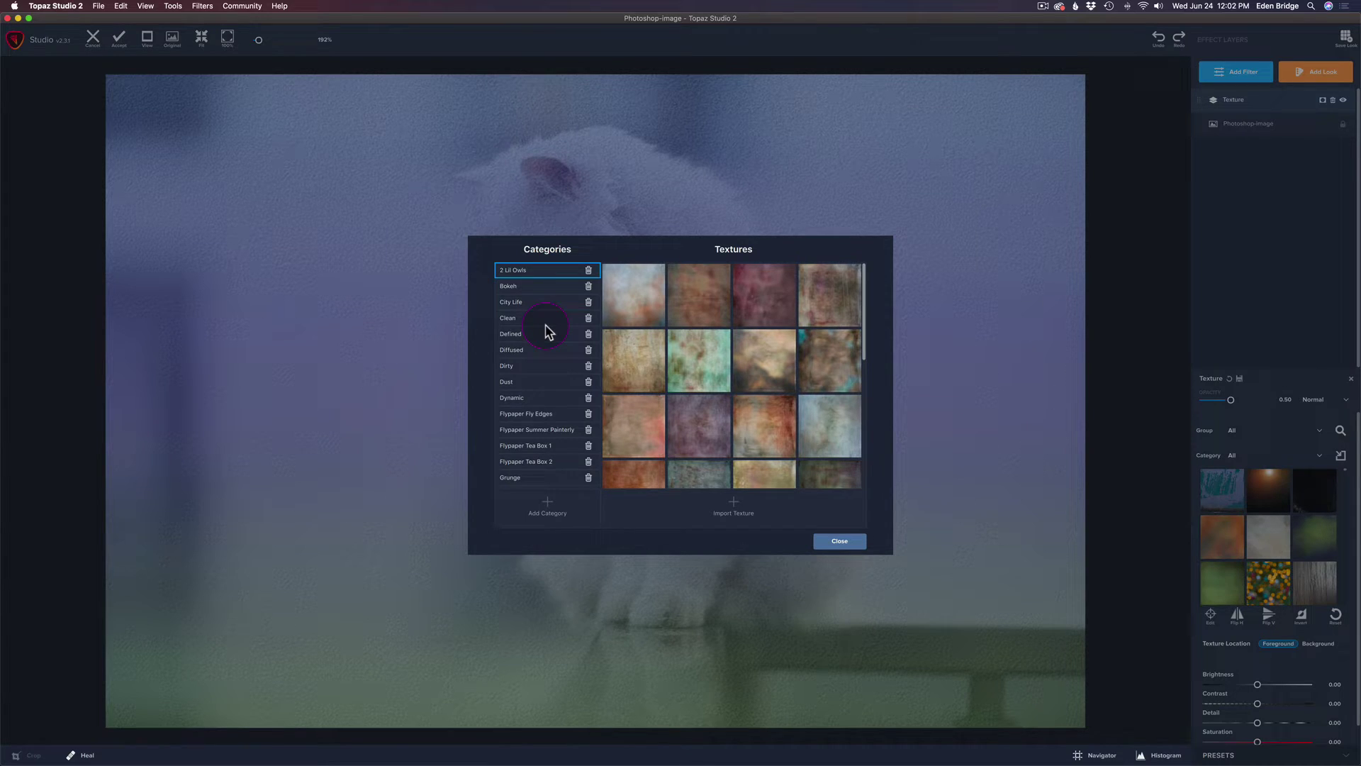
scroll(548, 330, "down", 5)
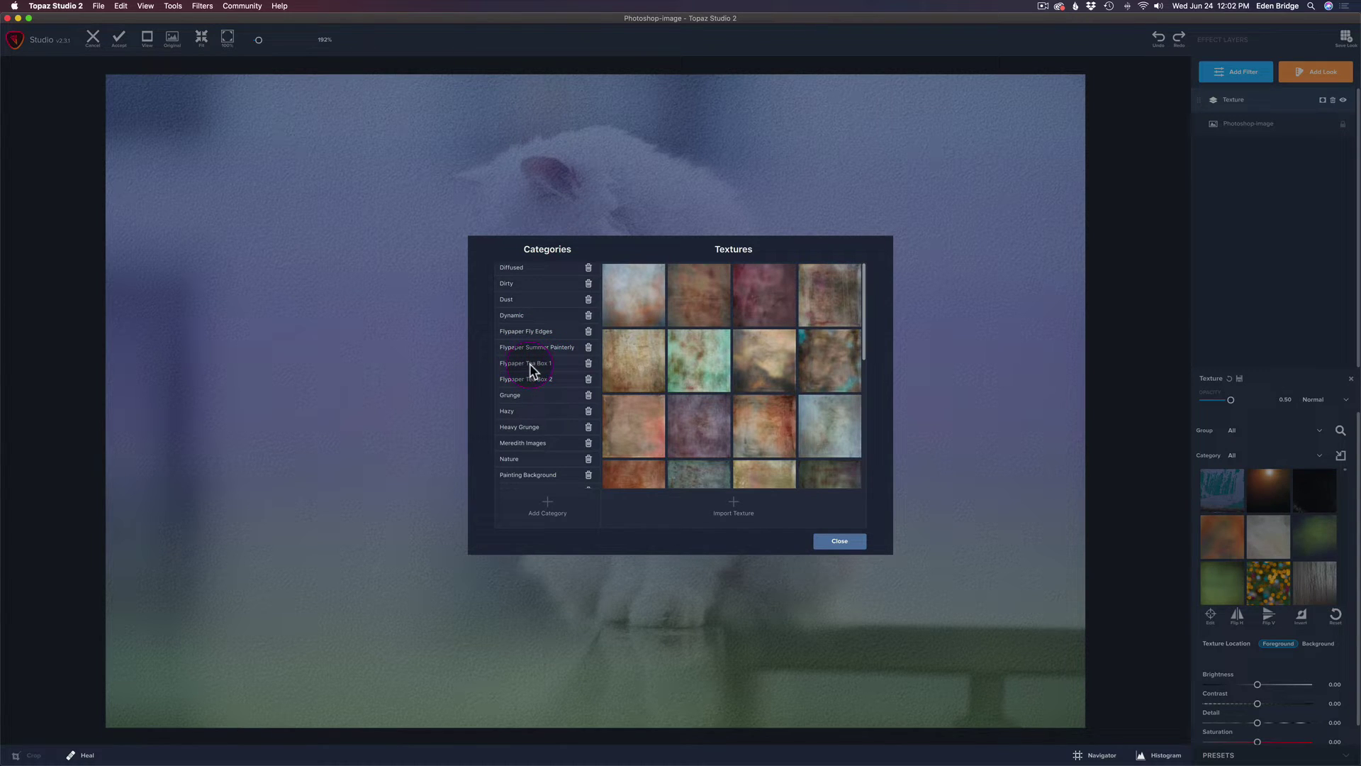
Browse the textures in the Flypaper Tea Box 1 and 2 Lil Owls categories of the manager
left_click(530, 364)
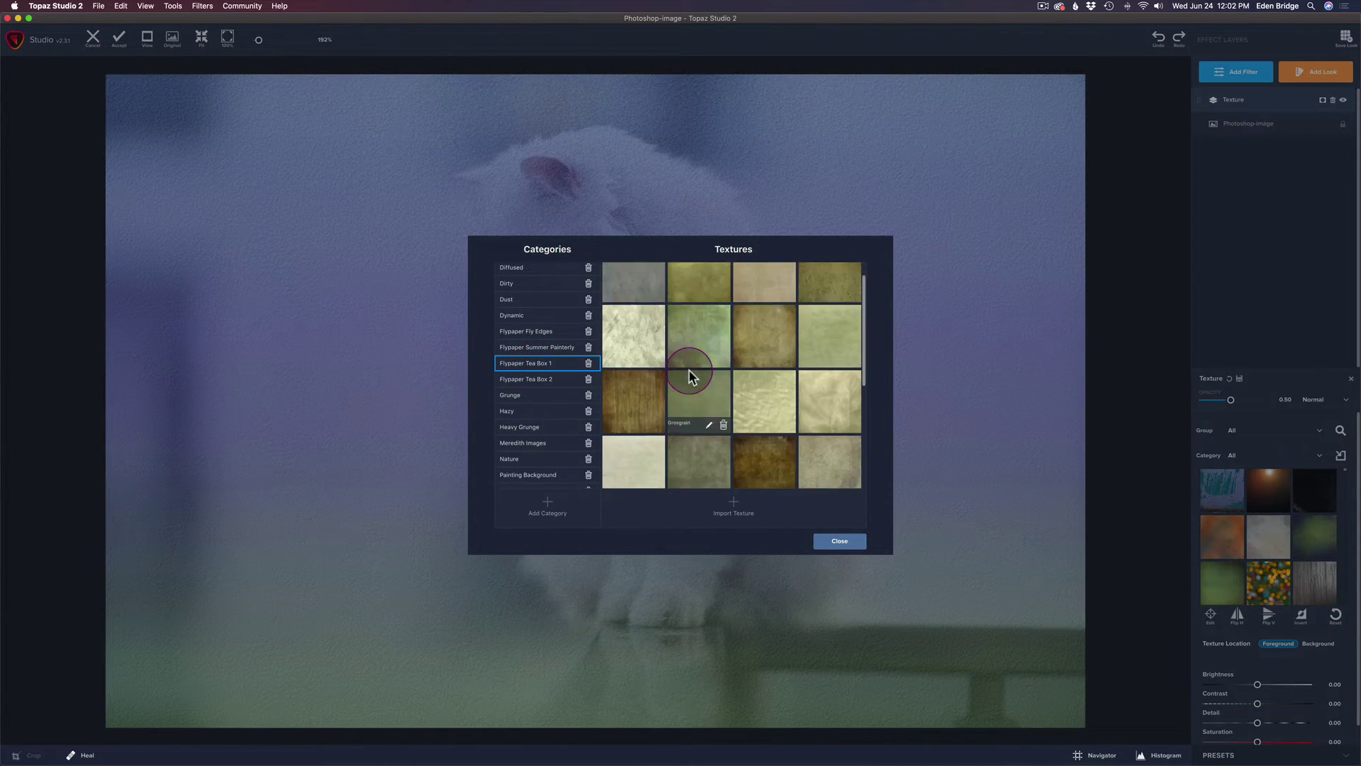
scroll(689, 371, "down", 5)
scroll(687, 373, "up", 6)
scroll(687, 374, "down", 2)
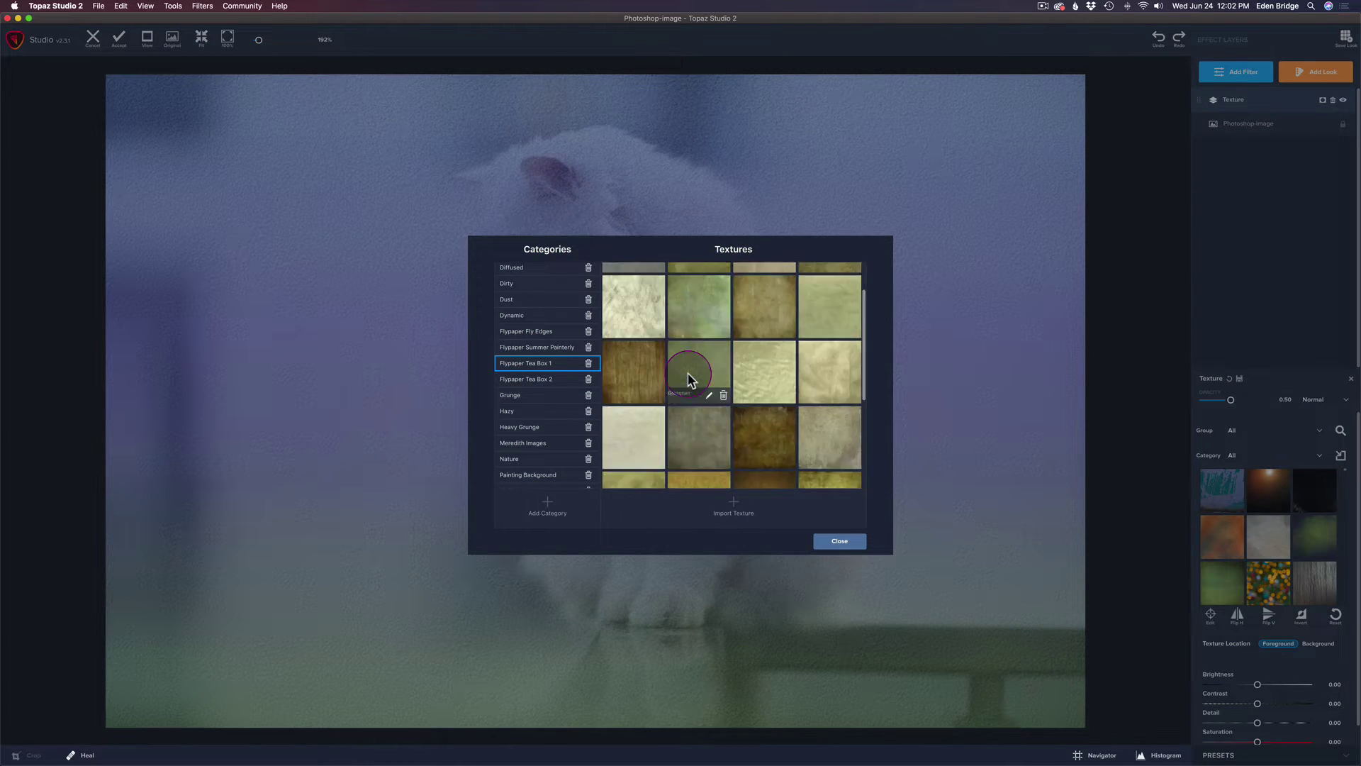
scroll(687, 372, "down", 5)
scroll(618, 347, "up", 7)
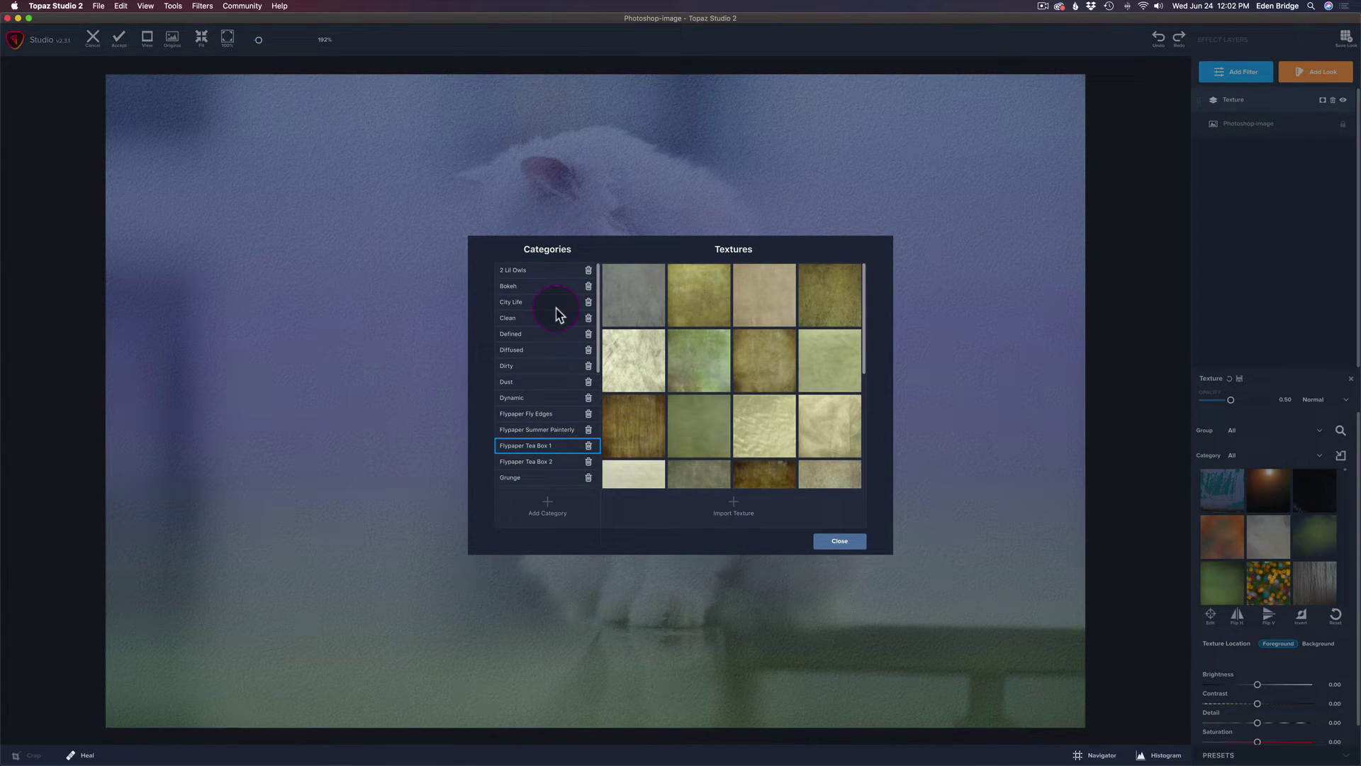
left_click(541, 270)
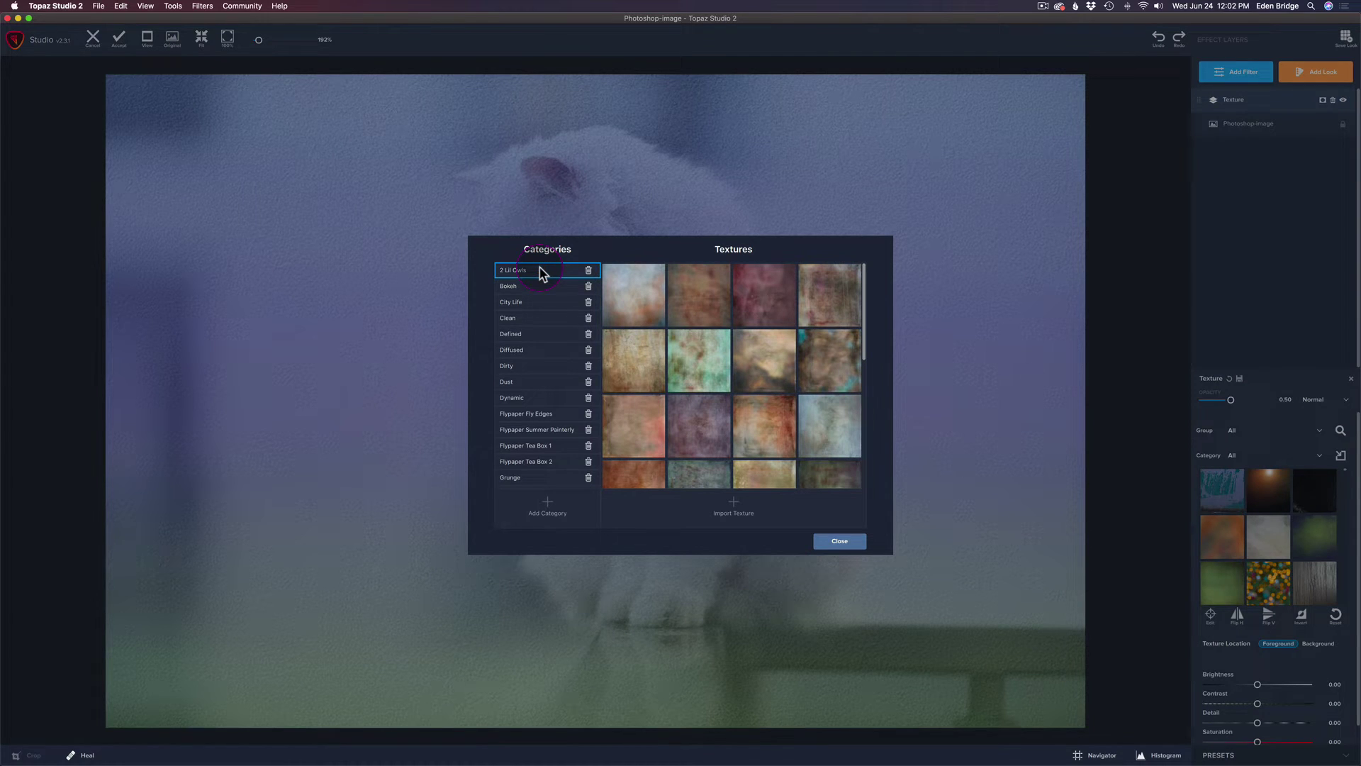
scroll(732, 333, "down", 5)
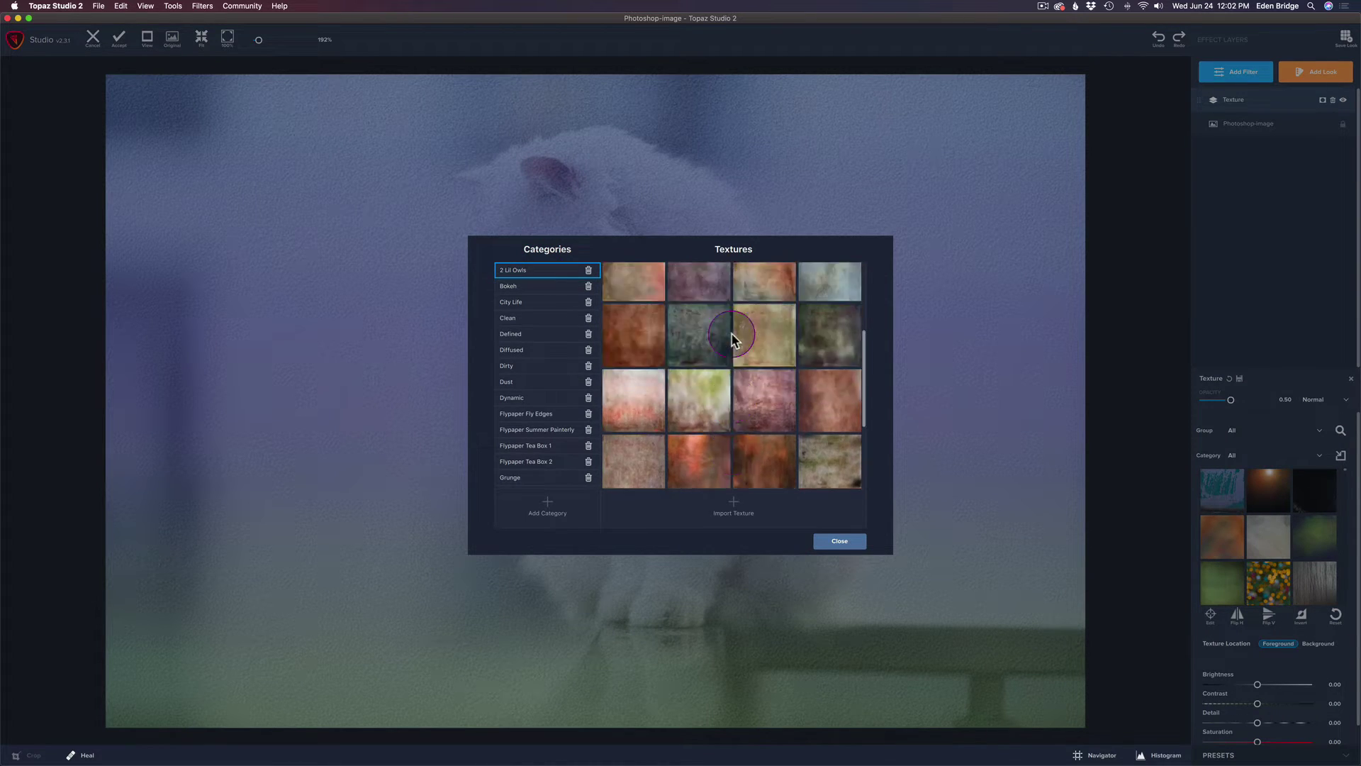
Open the naming dialog for one of the 2 Lil Owls textures and cancel without renaming it
scroll(732, 336, "up", 5)
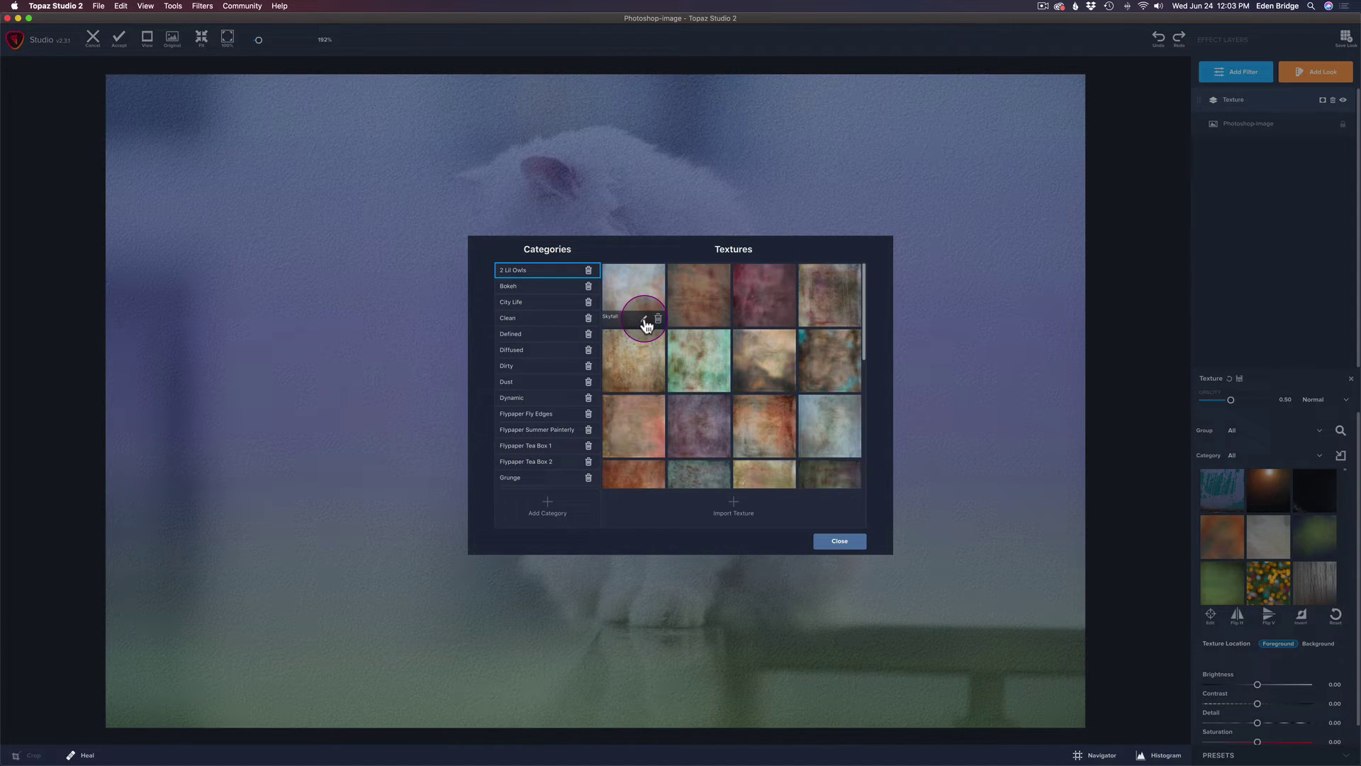
left_click(645, 324)
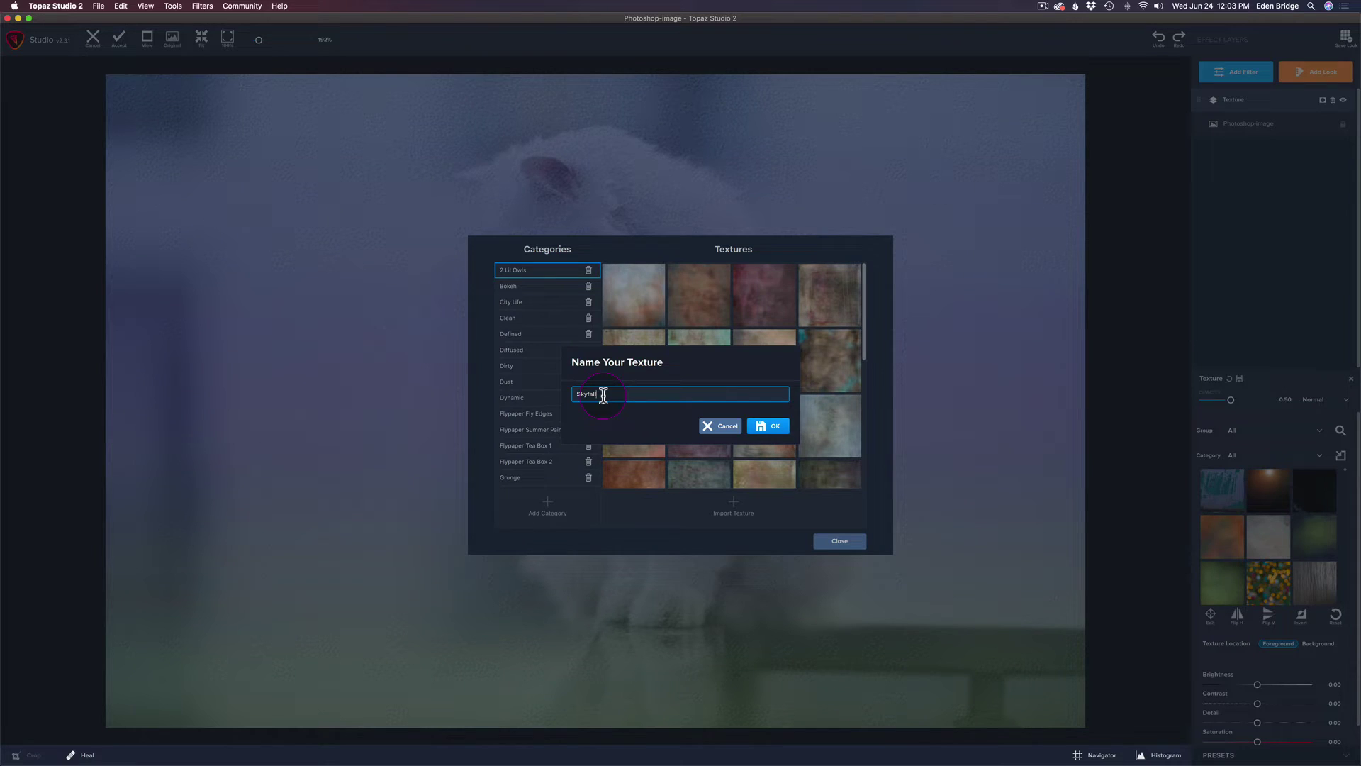
left_click(721, 425)
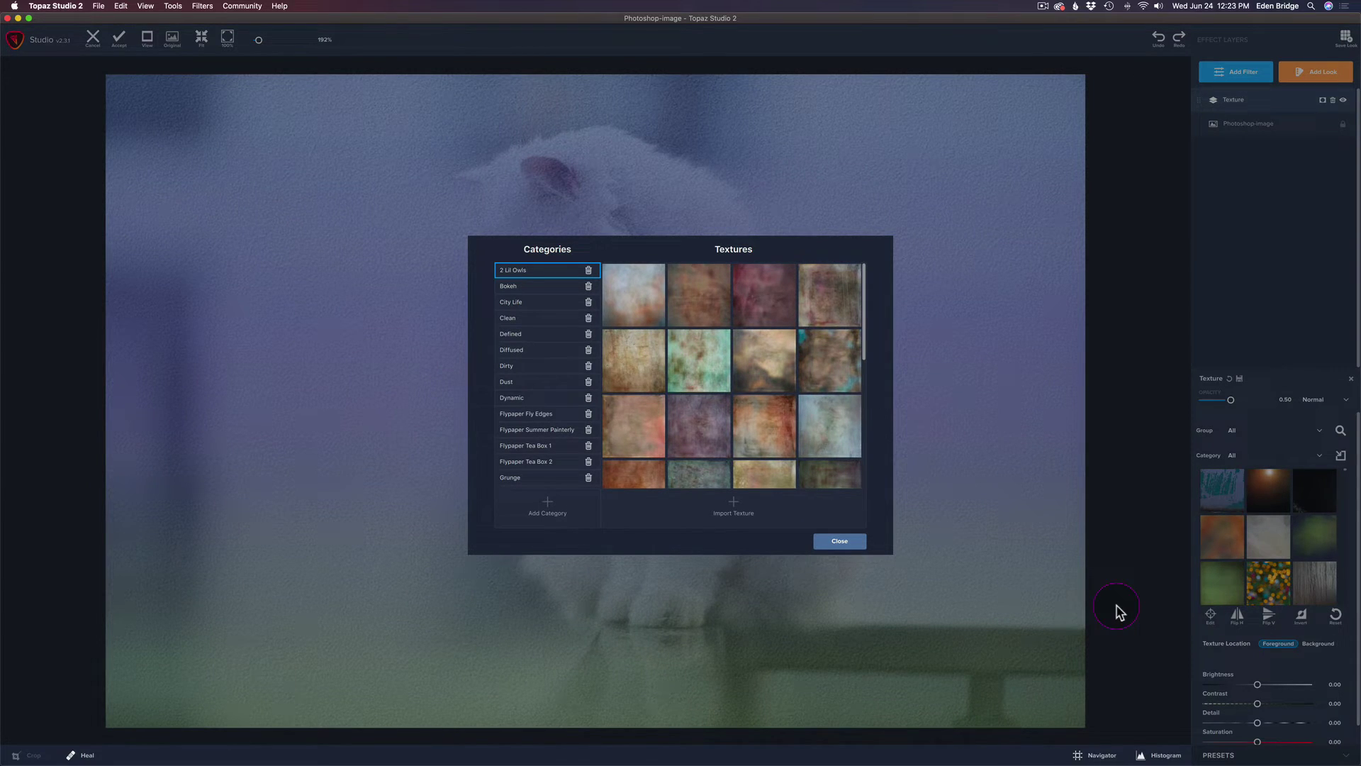
Show the textures in the manager's Scratches category, then look at the texture import file browser and cancel it
scroll(545, 353, "down", 5)
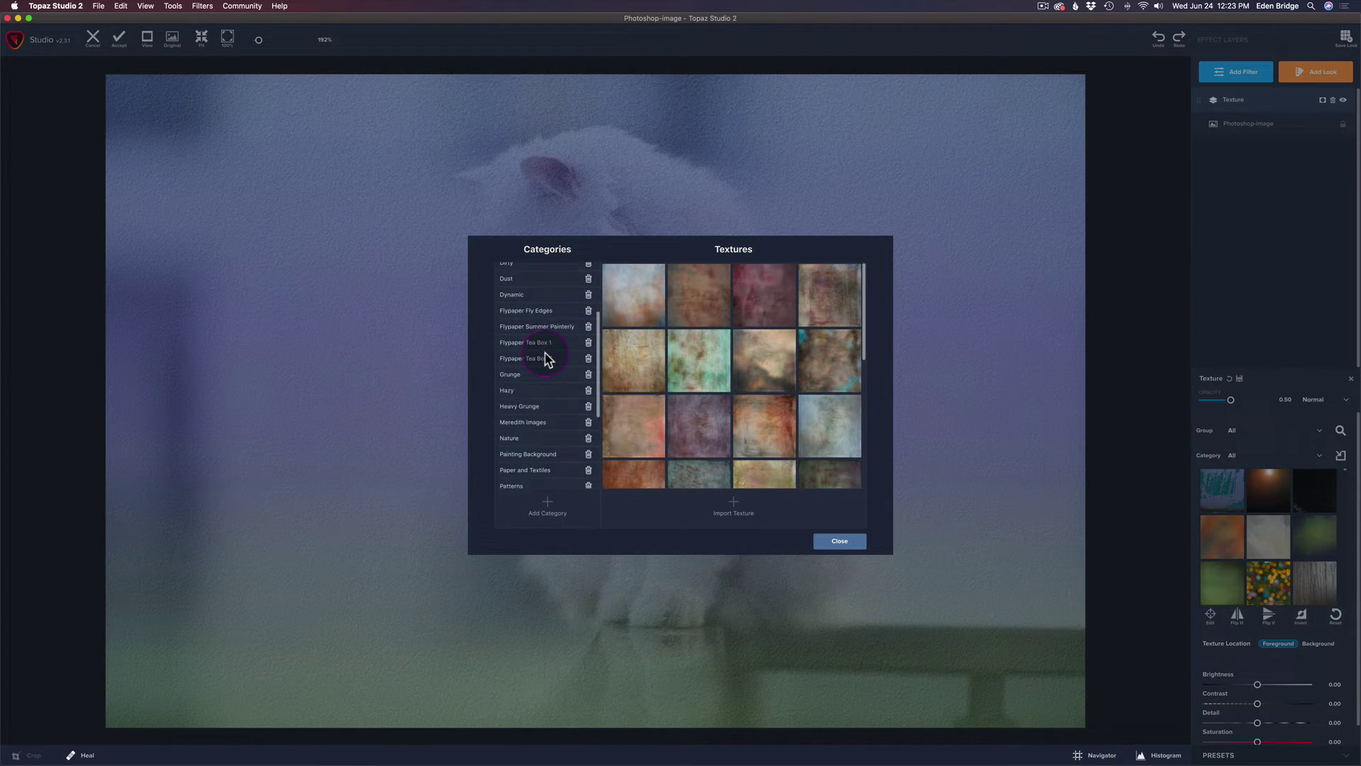
scroll(546, 356, "down", 2)
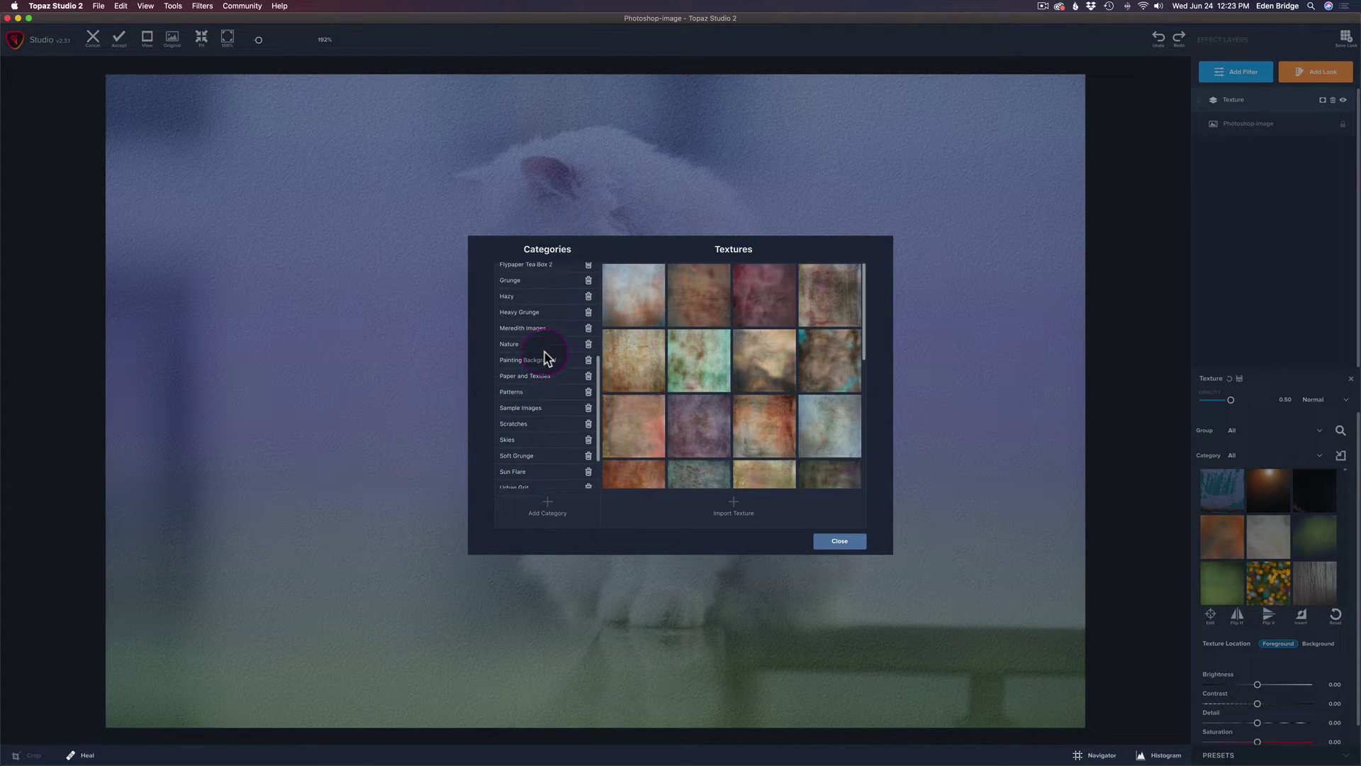
left_click(528, 426)
mouse_move(709, 389)
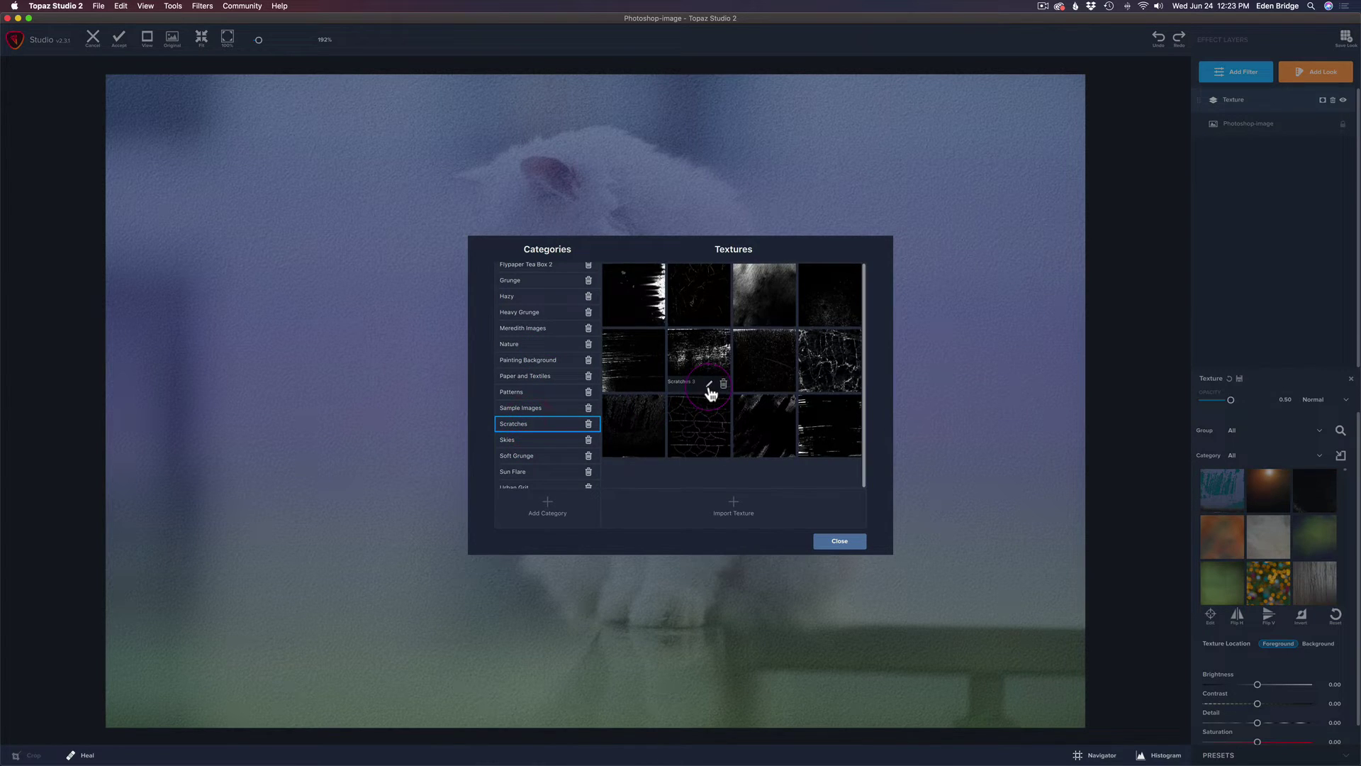
left_click(735, 505)
left_click(735, 505)
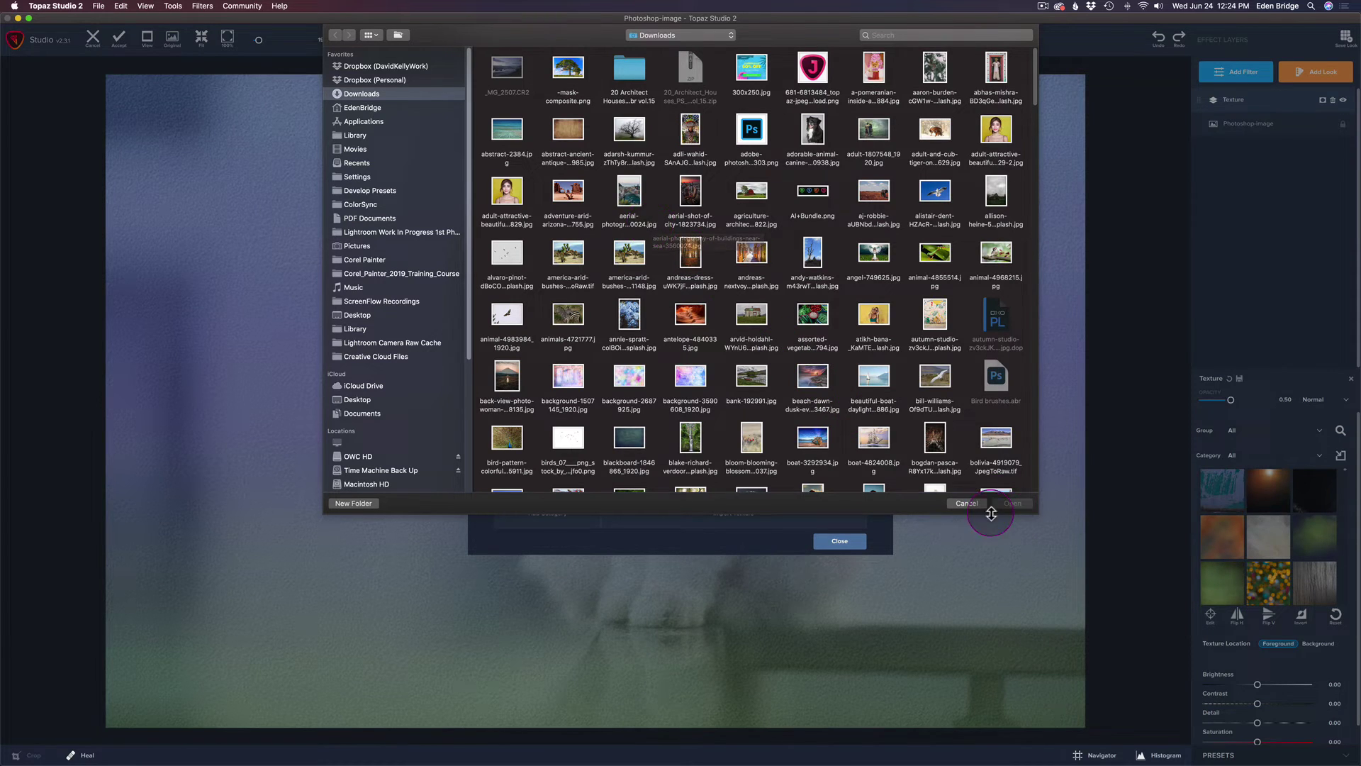
left_click(966, 503)
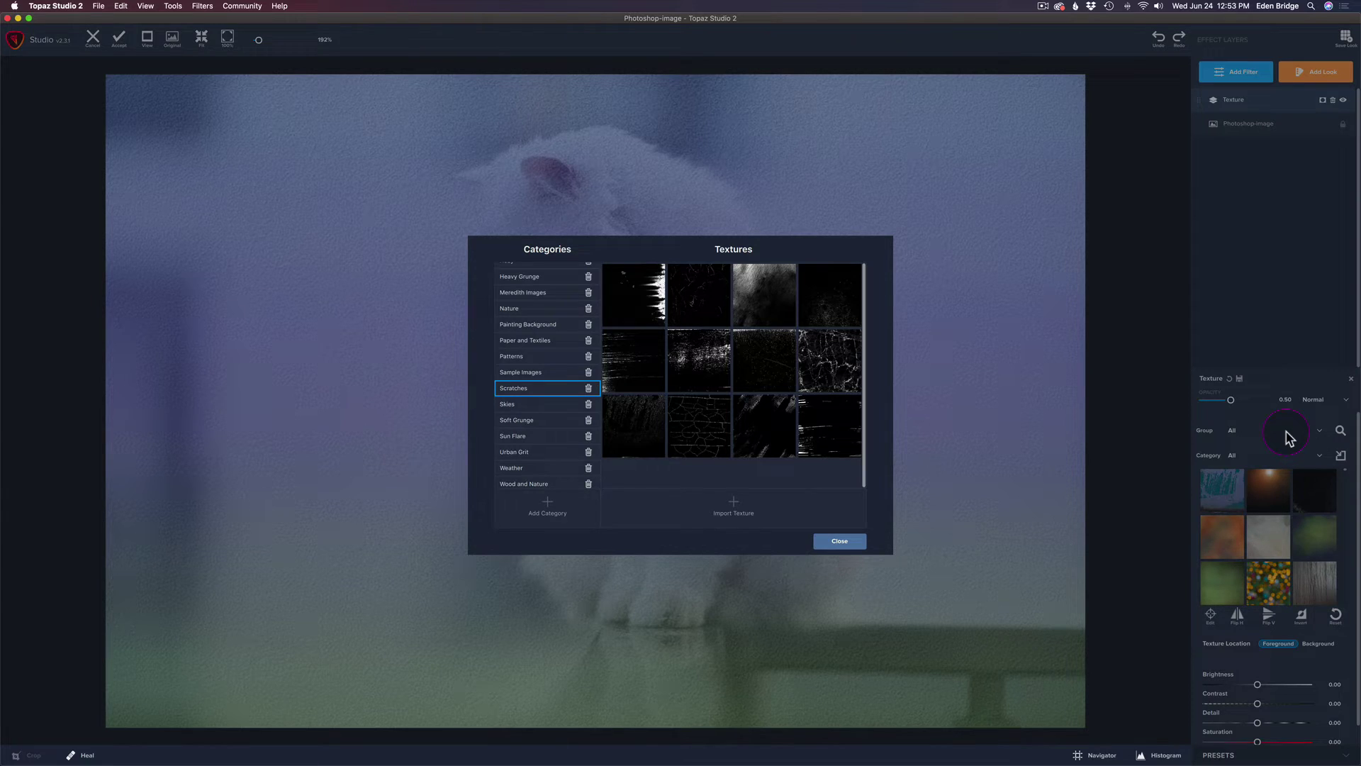
Add a new texture category named Stock Canvas BG in the manager
left_click(549, 508)
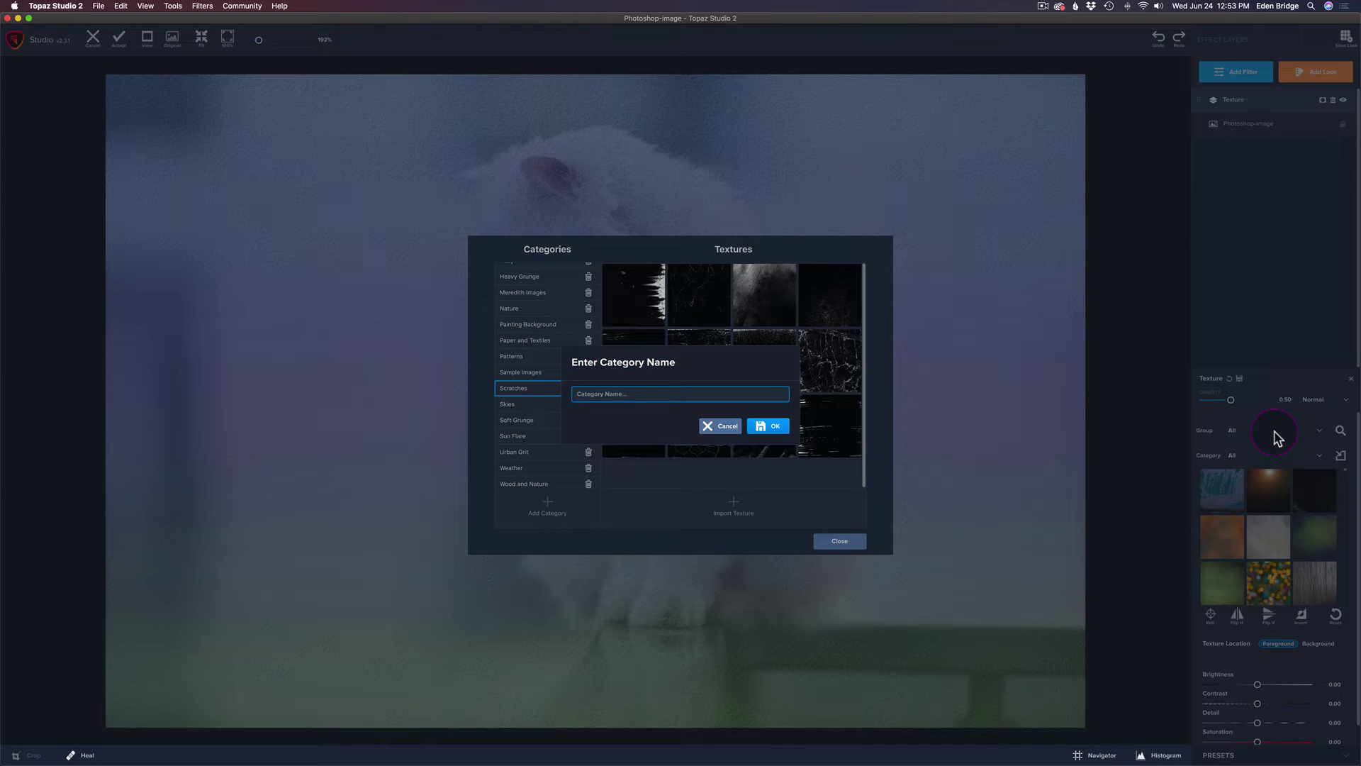
type("S")
type("tock Canvas BG")
left_click(767, 425)
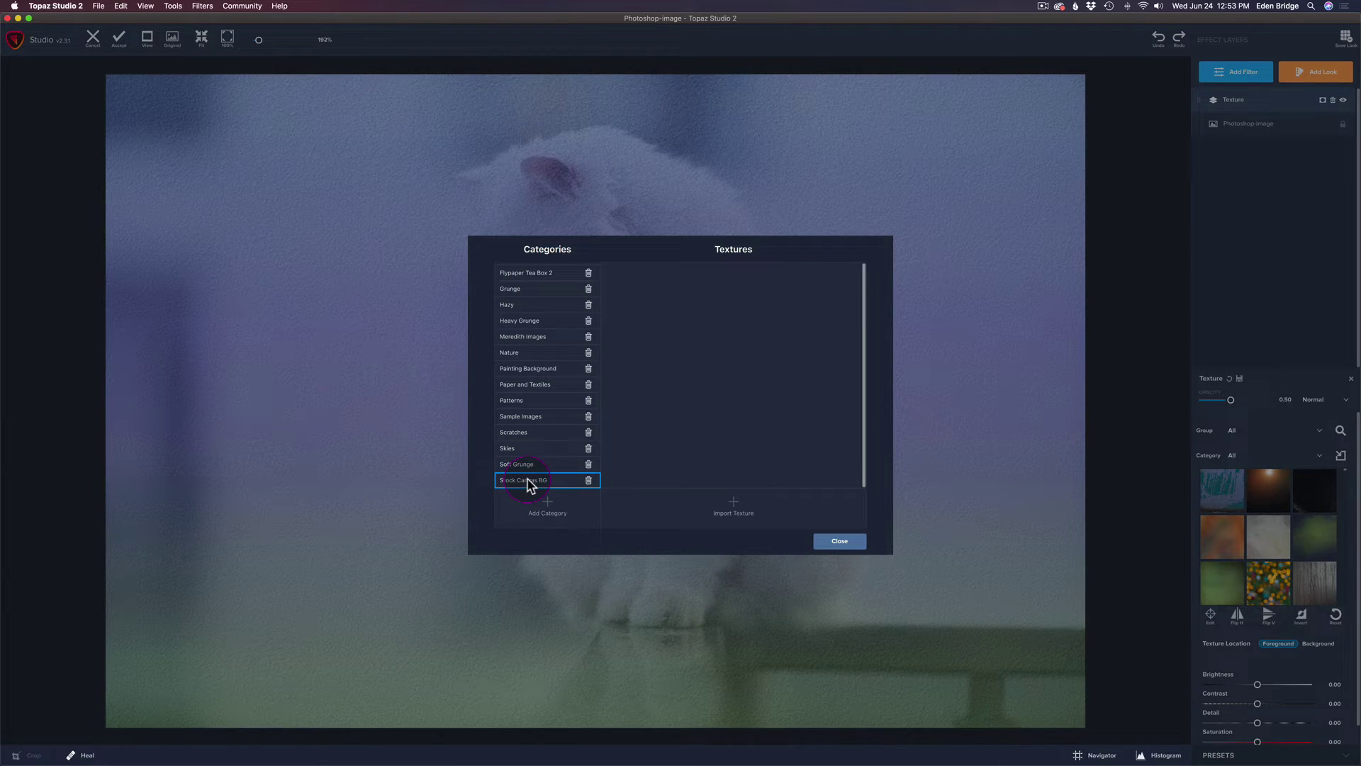
Import all five images from the Canvas BG folder in Textures from Stock into the Stock Canvas BG category and close the manager
left_click(734, 511)
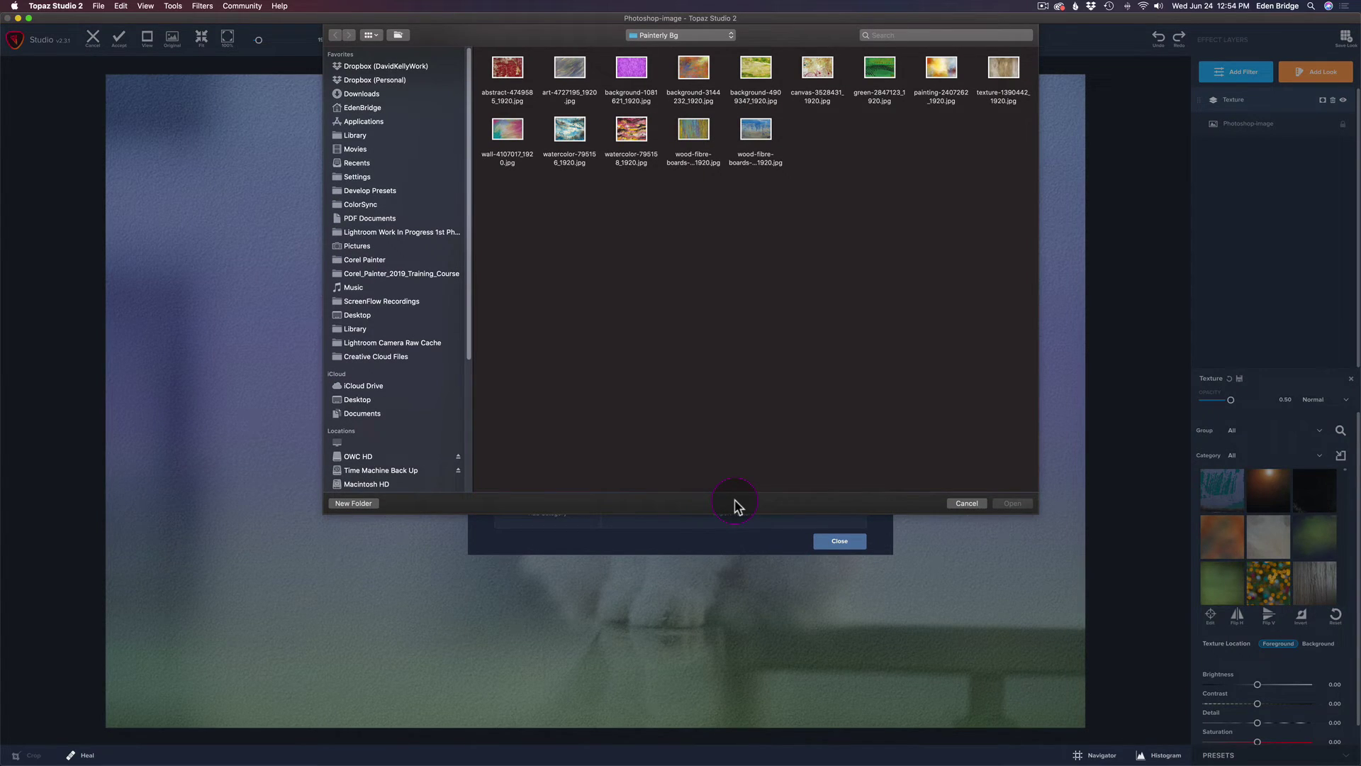
left_click(695, 34)
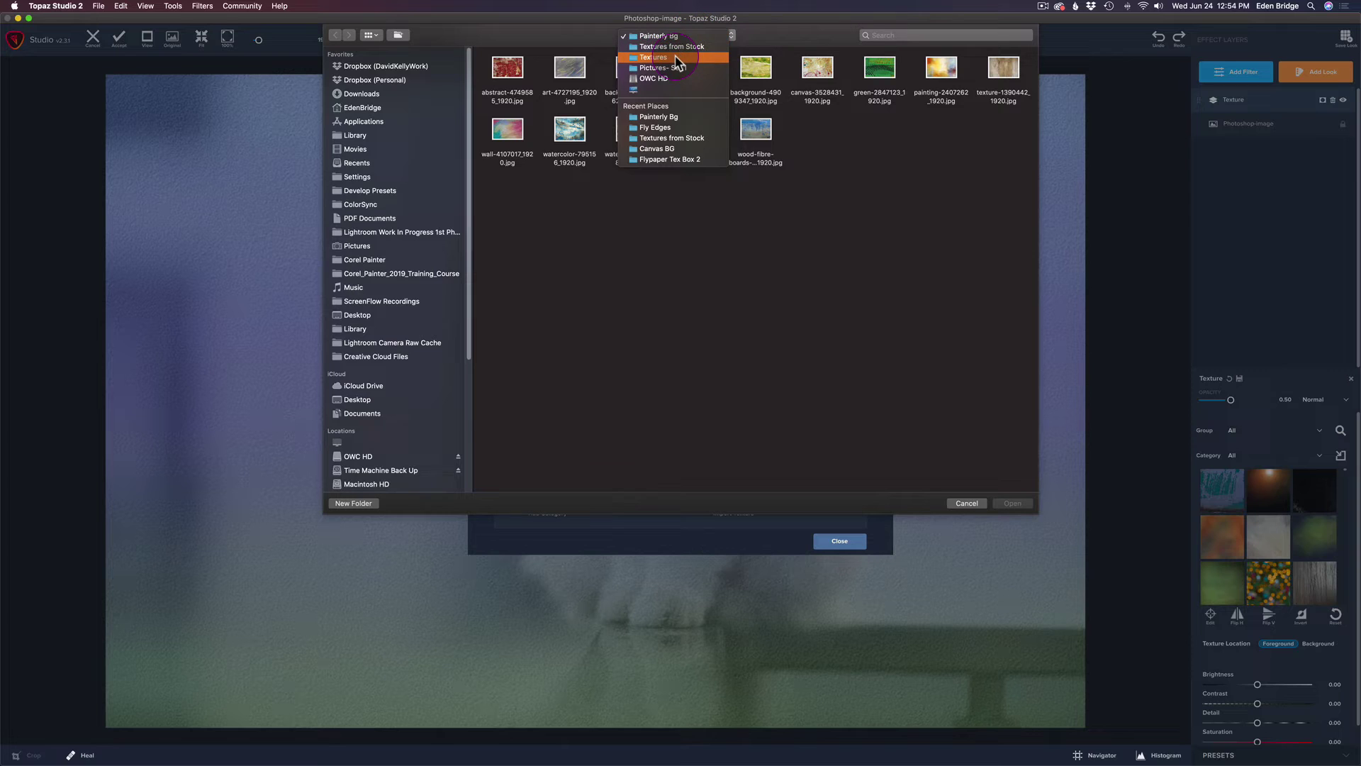
left_click(677, 58)
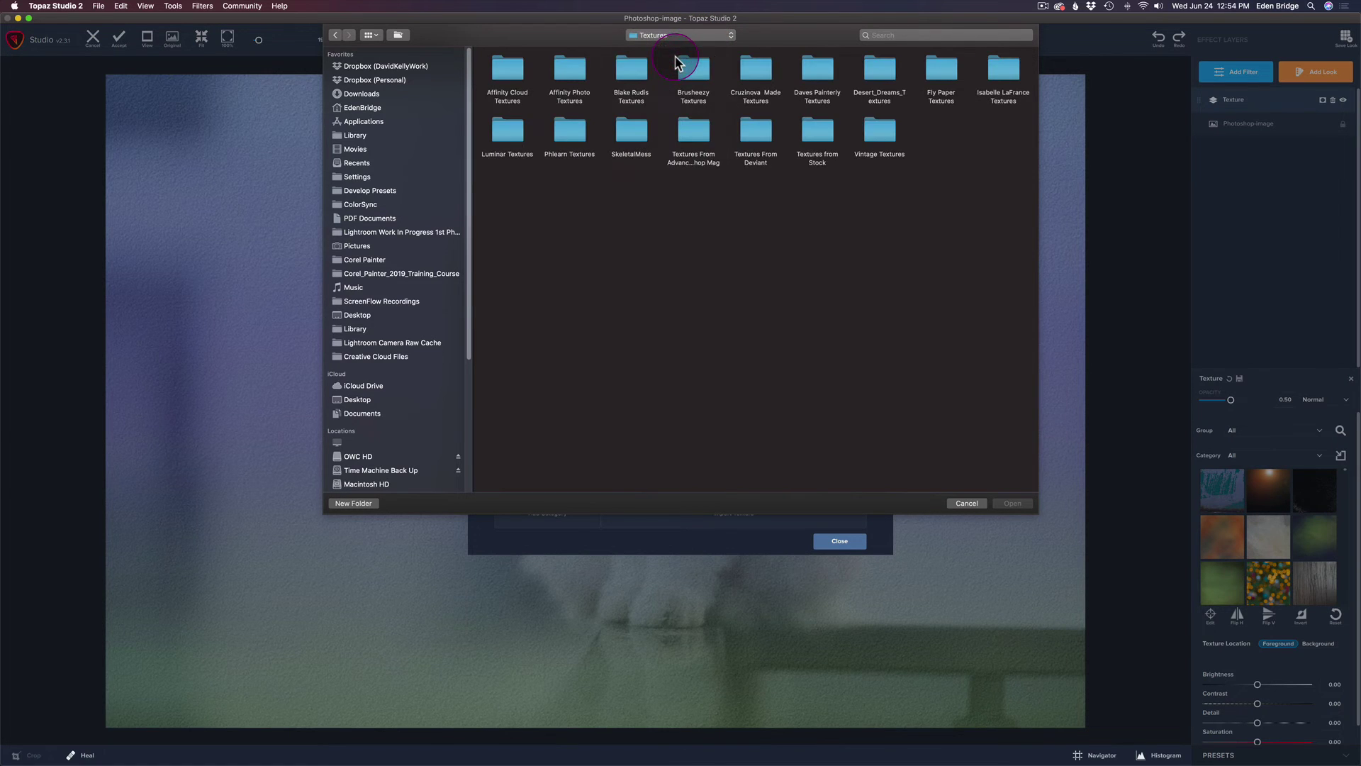
double_click(823, 131)
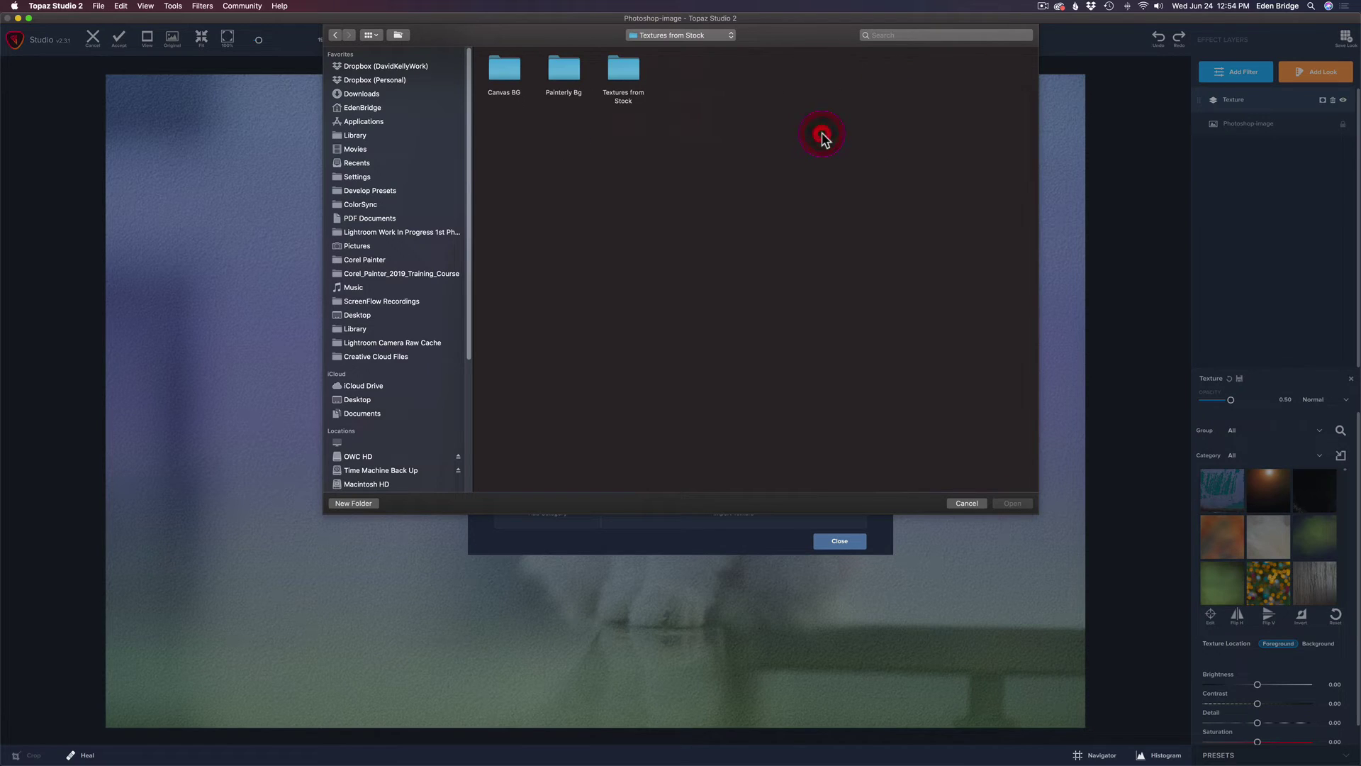
double_click(503, 69)
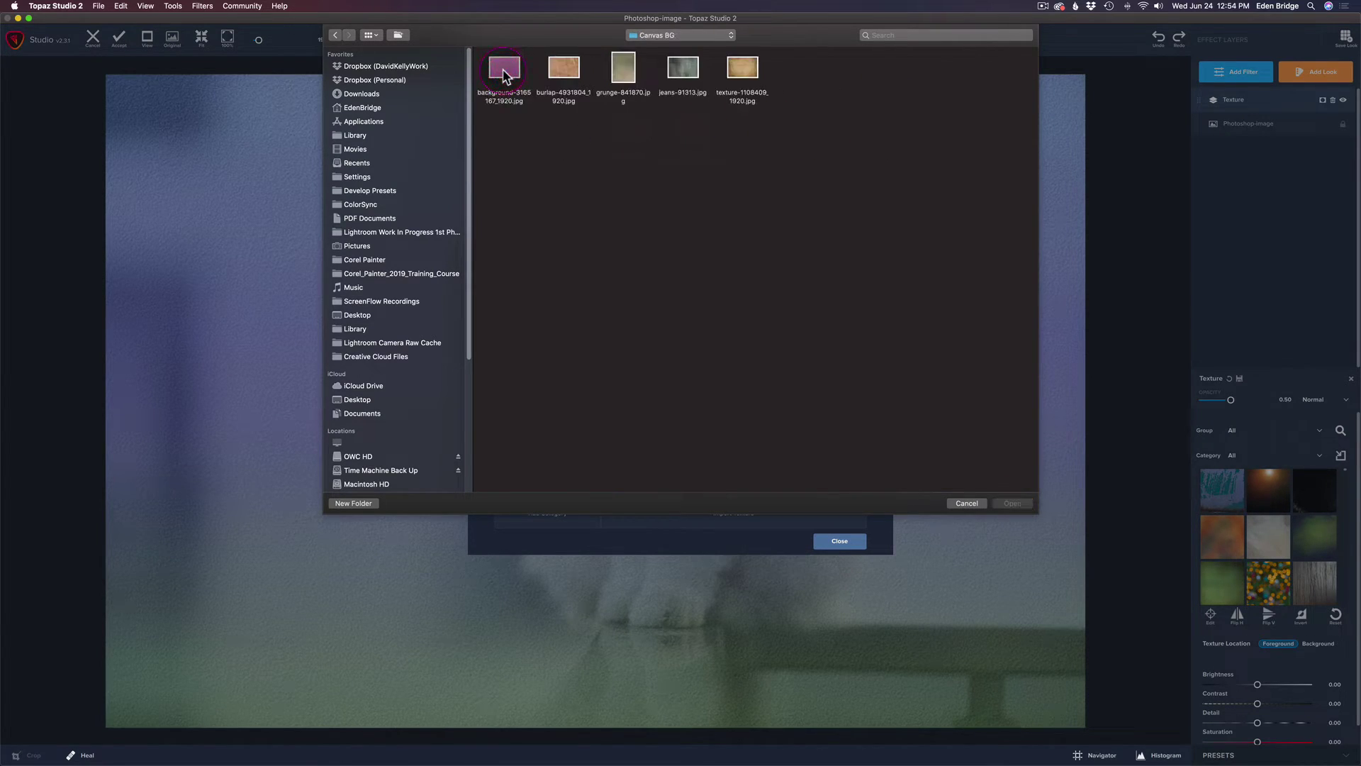
left_click_drag(801, 64, 508, 84)
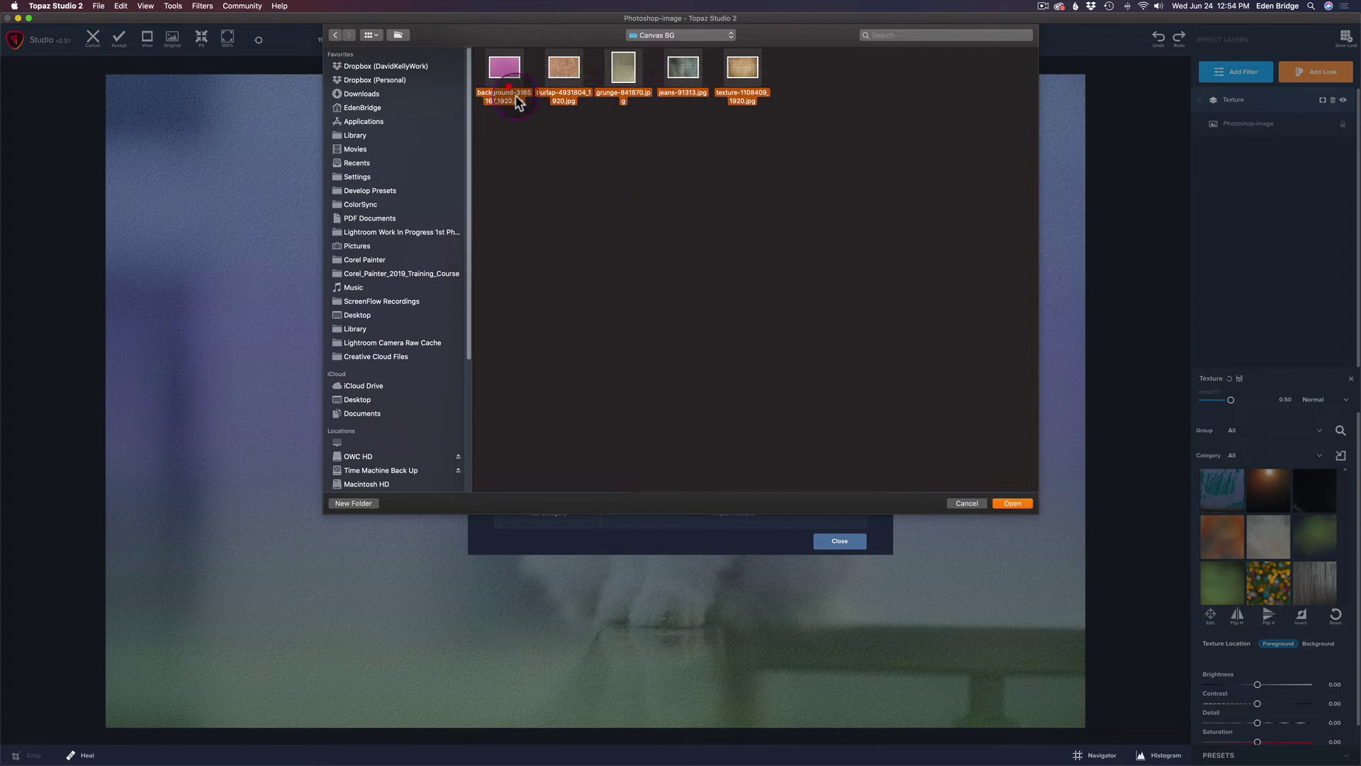
left_click(1012, 504)
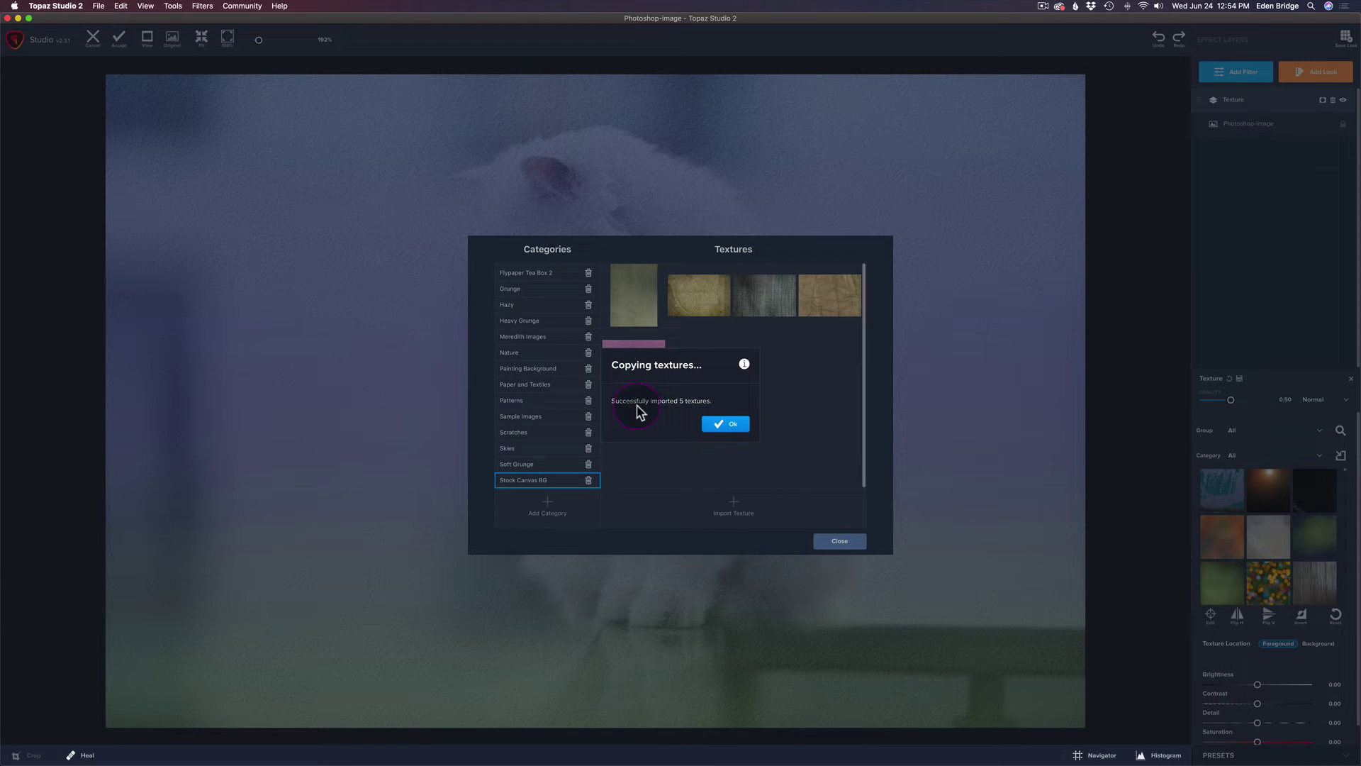
left_click(732, 424)
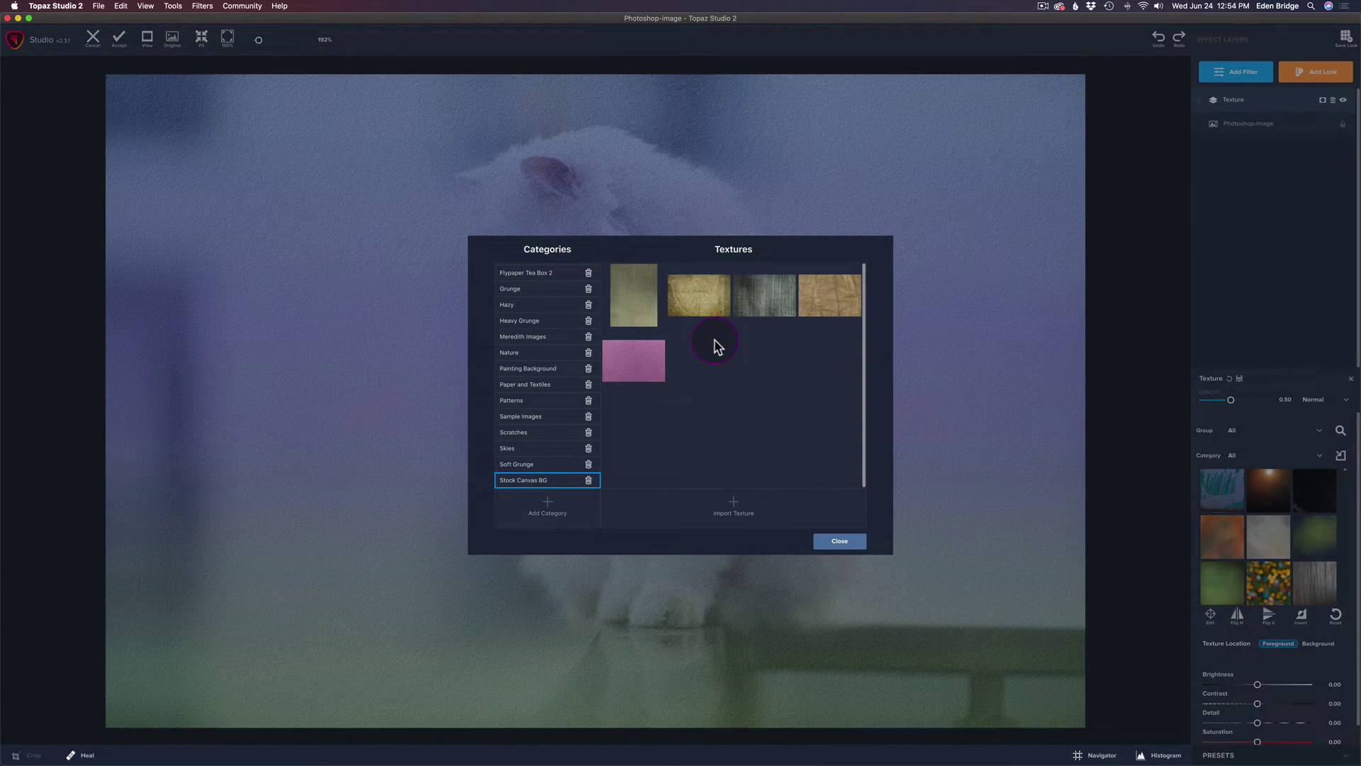
left_click(842, 540)
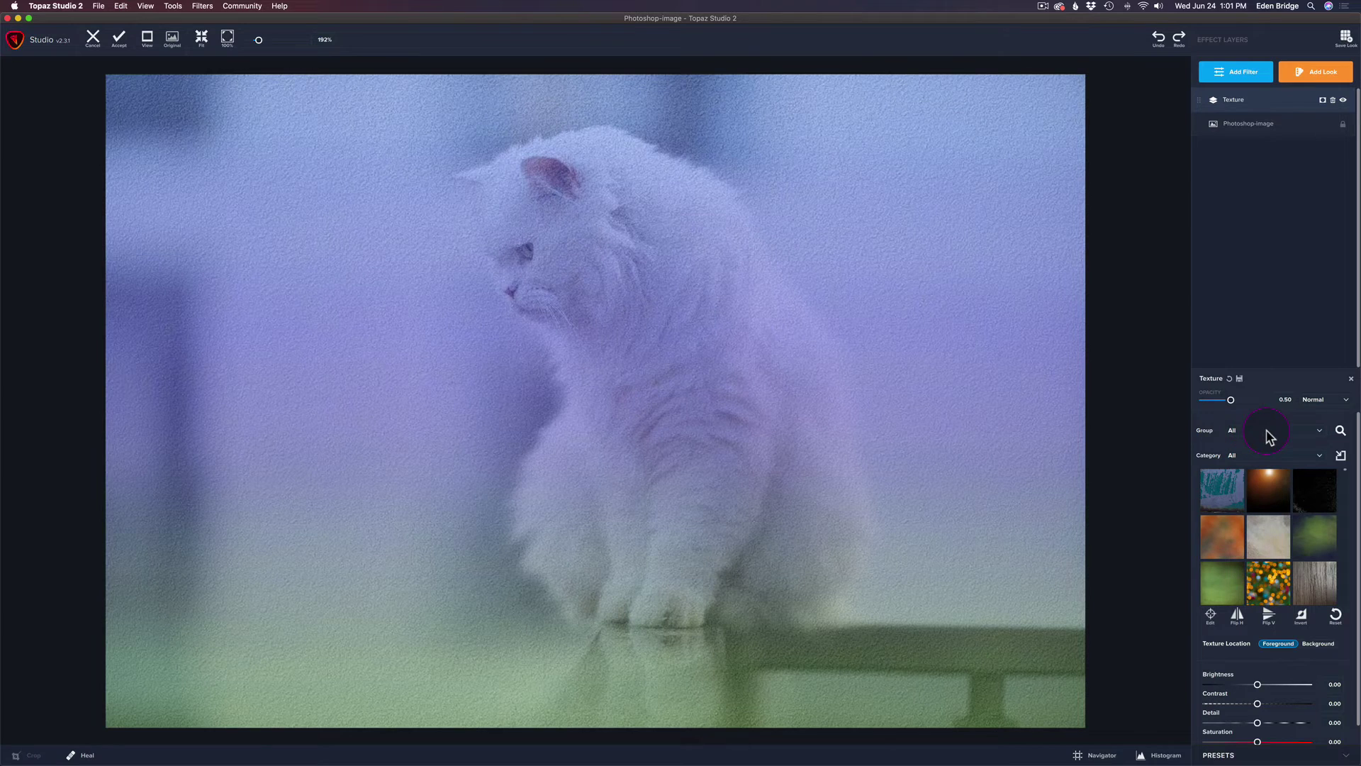
Show the Stock Canvas BG category of the Custom texture group in the Texture filter
left_click(1323, 431)
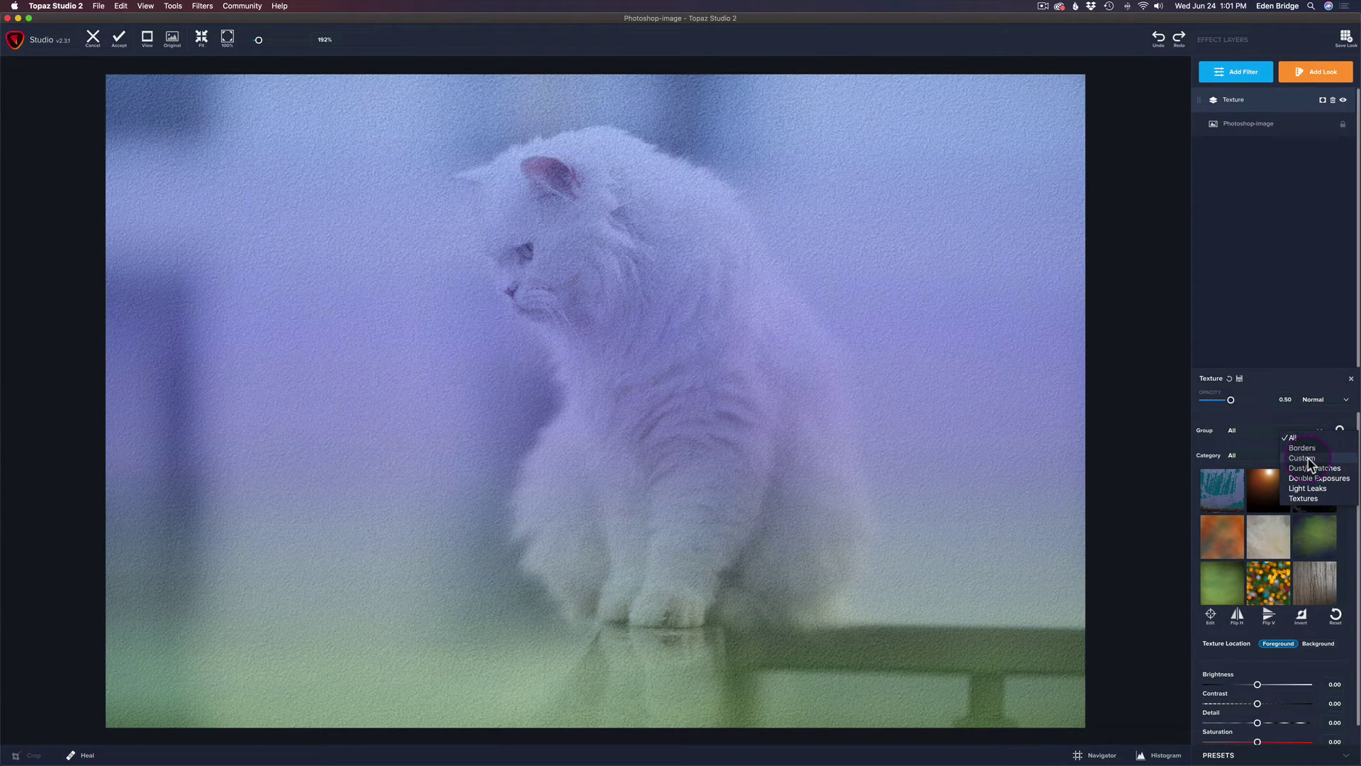
left_click(1309, 460)
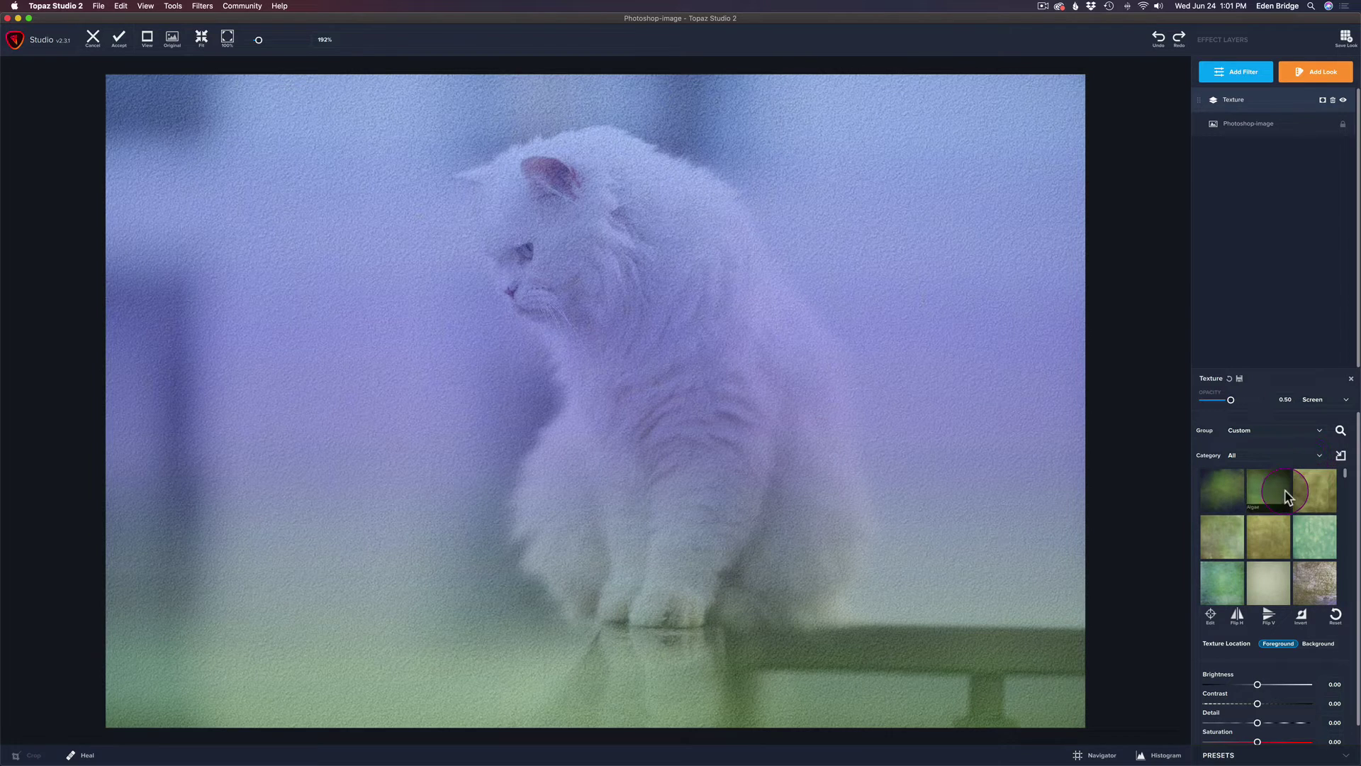
left_click(1317, 454)
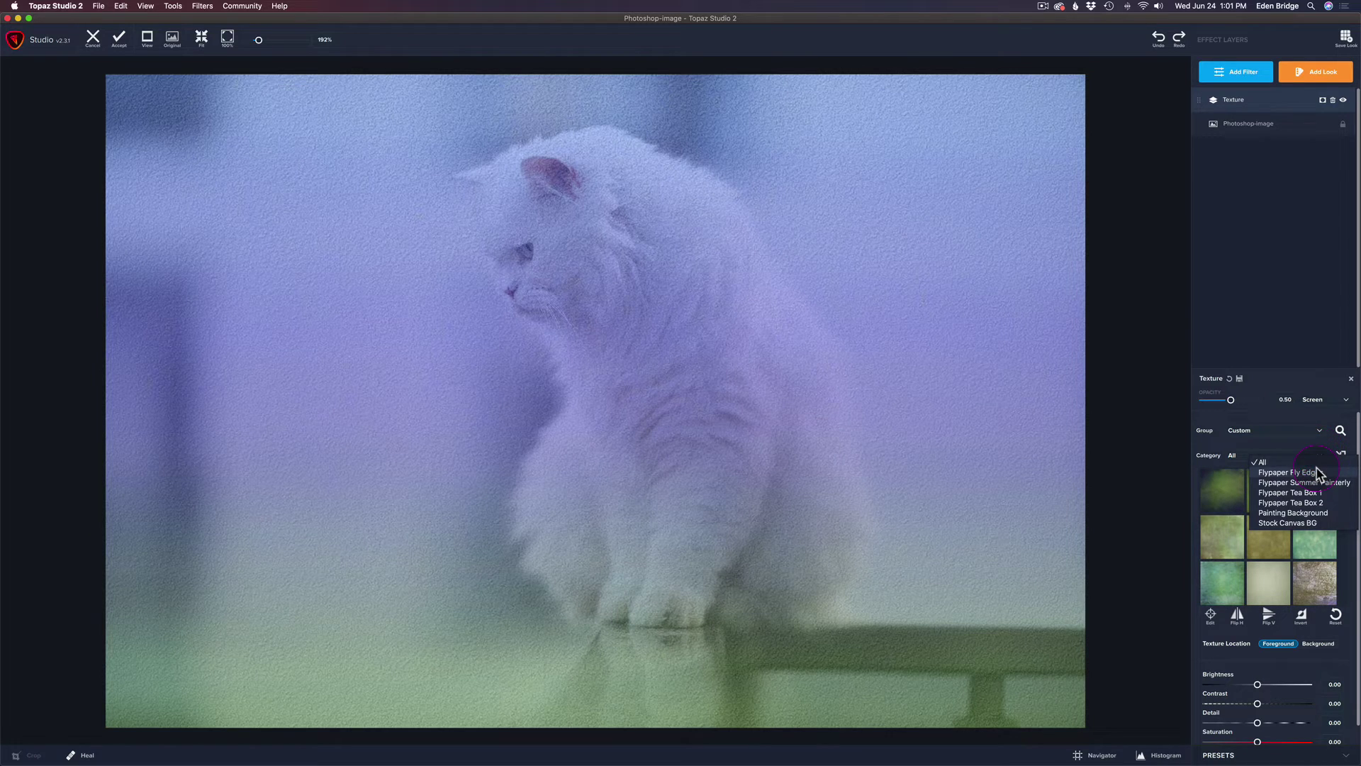
left_click(1291, 521)
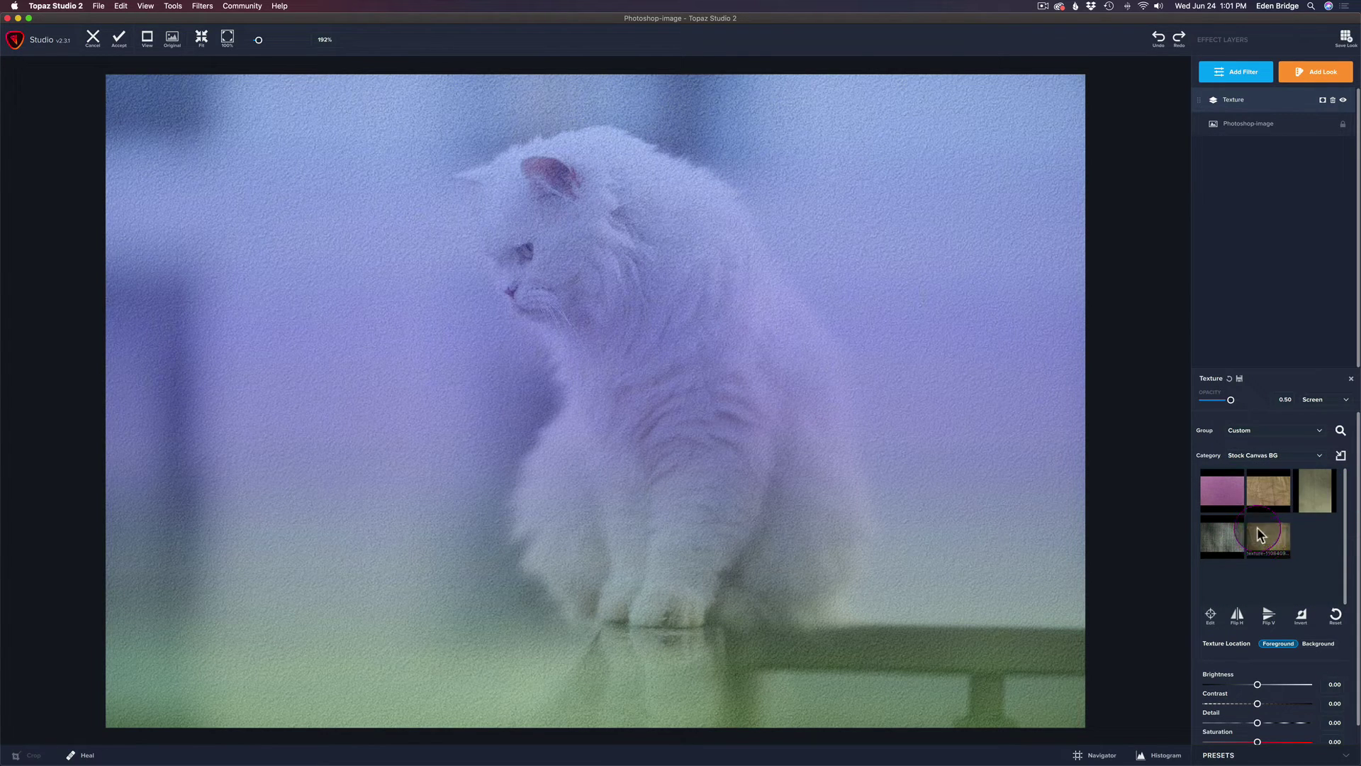
Try the five Stock Canvas BG textures on the cat photo one by one, ending with the yellowish texture-1108409 image
left_click(1223, 492)
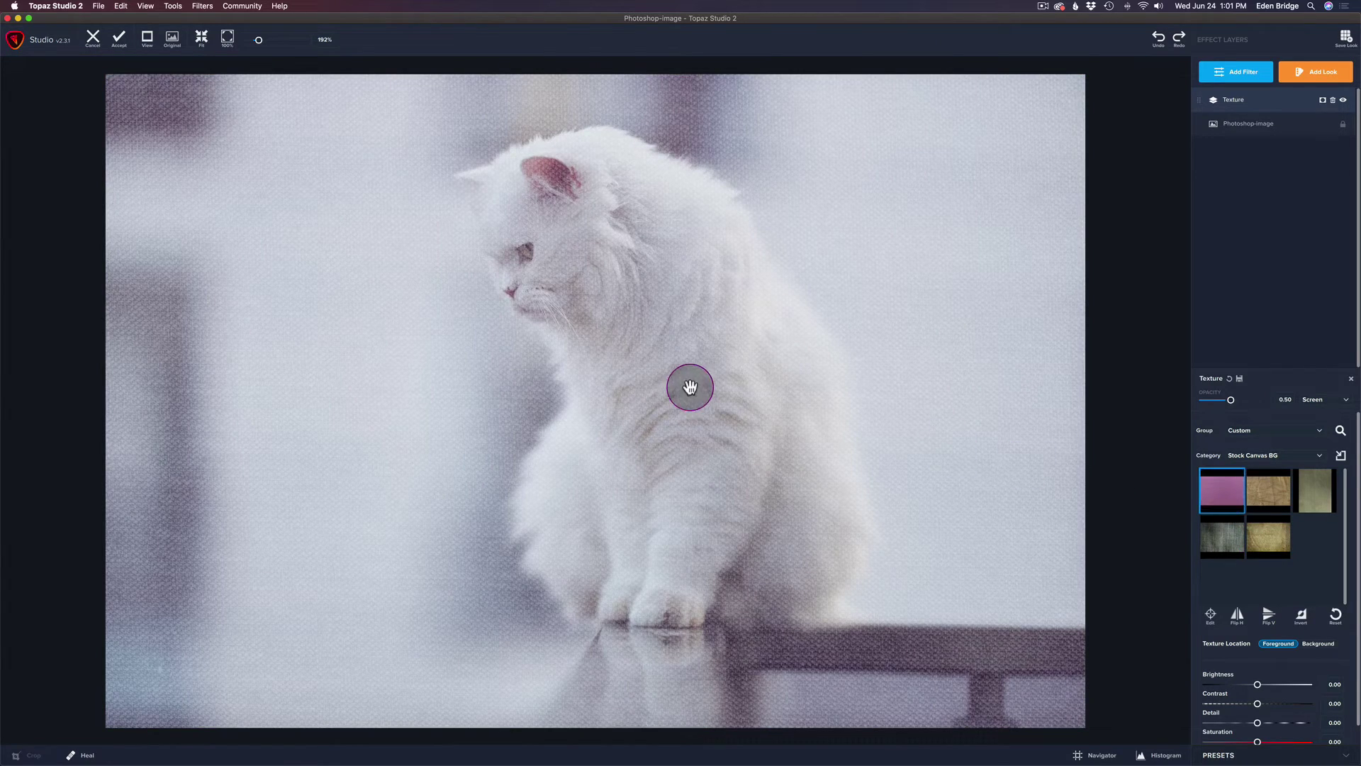
left_click(1274, 487)
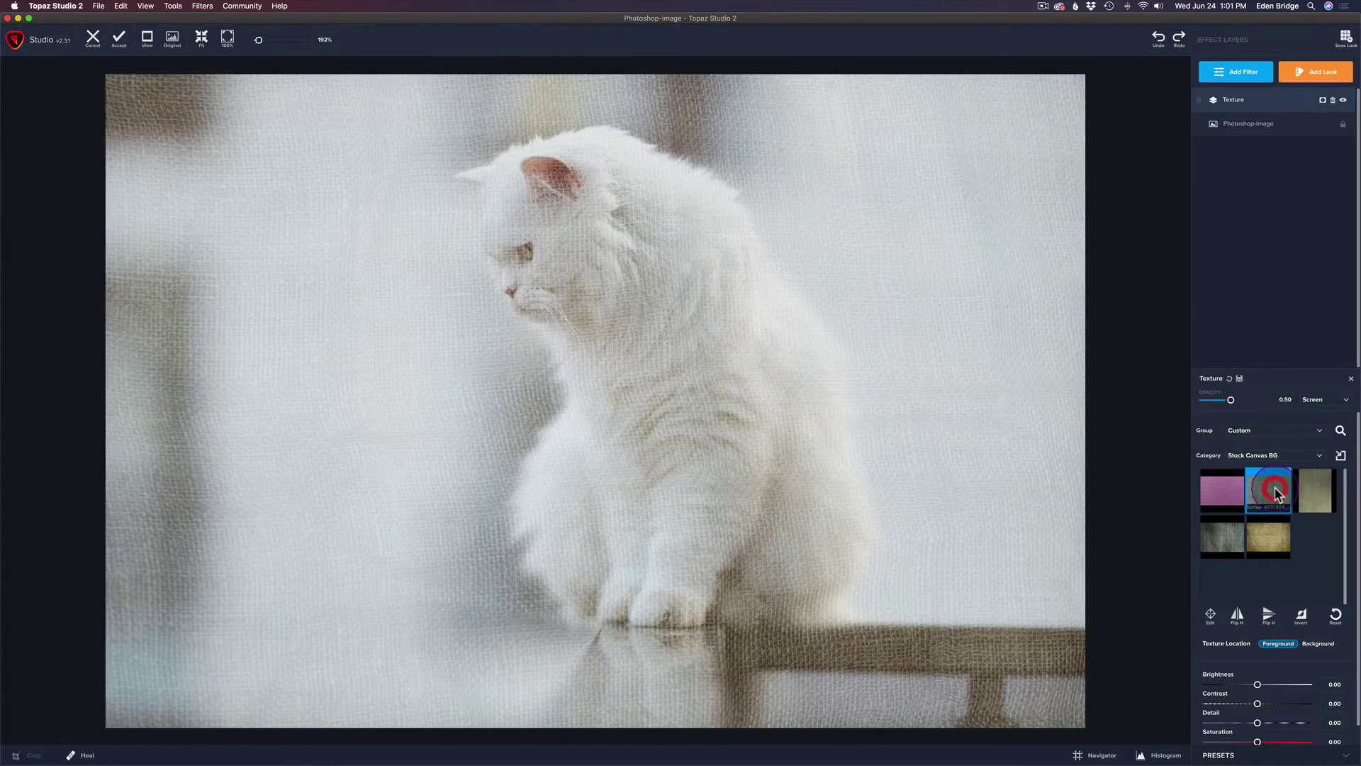
left_click(1324, 494)
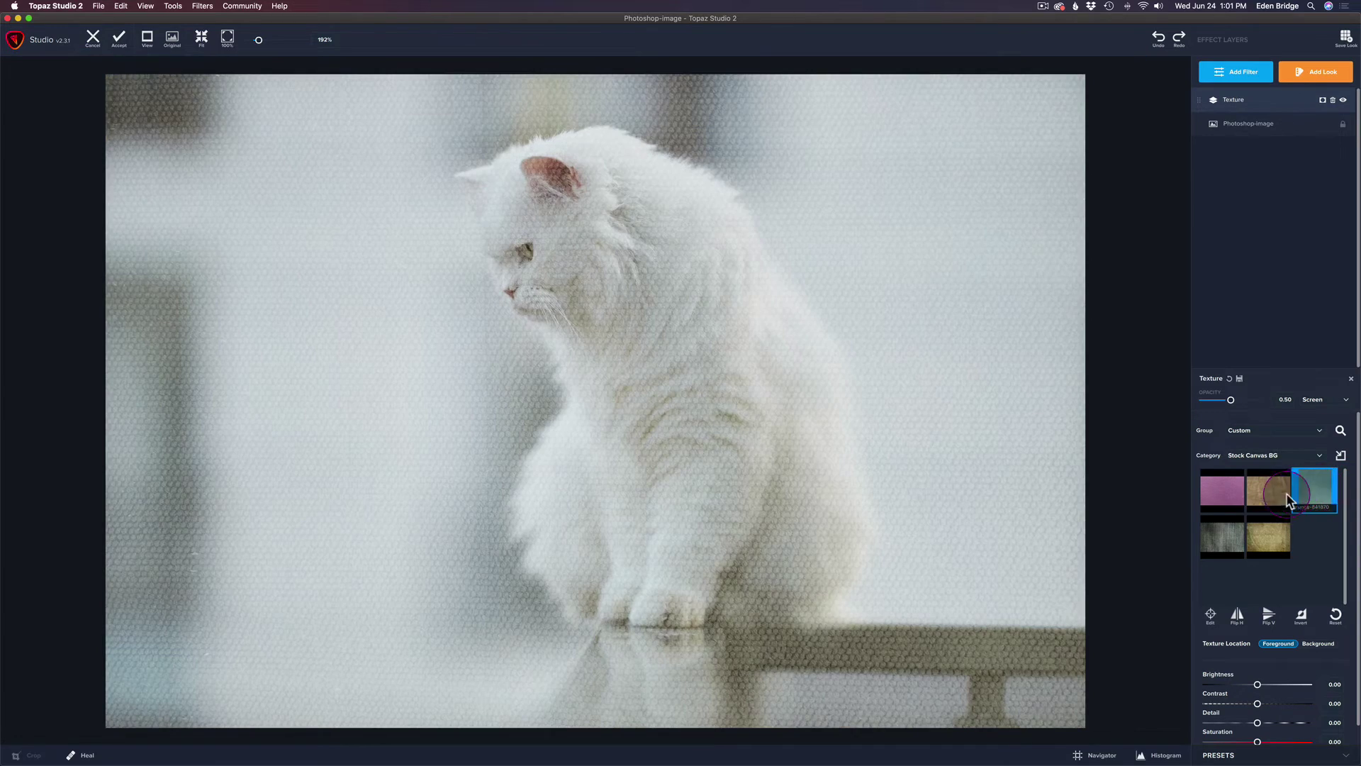
left_click(1222, 540)
left_click(1265, 539)
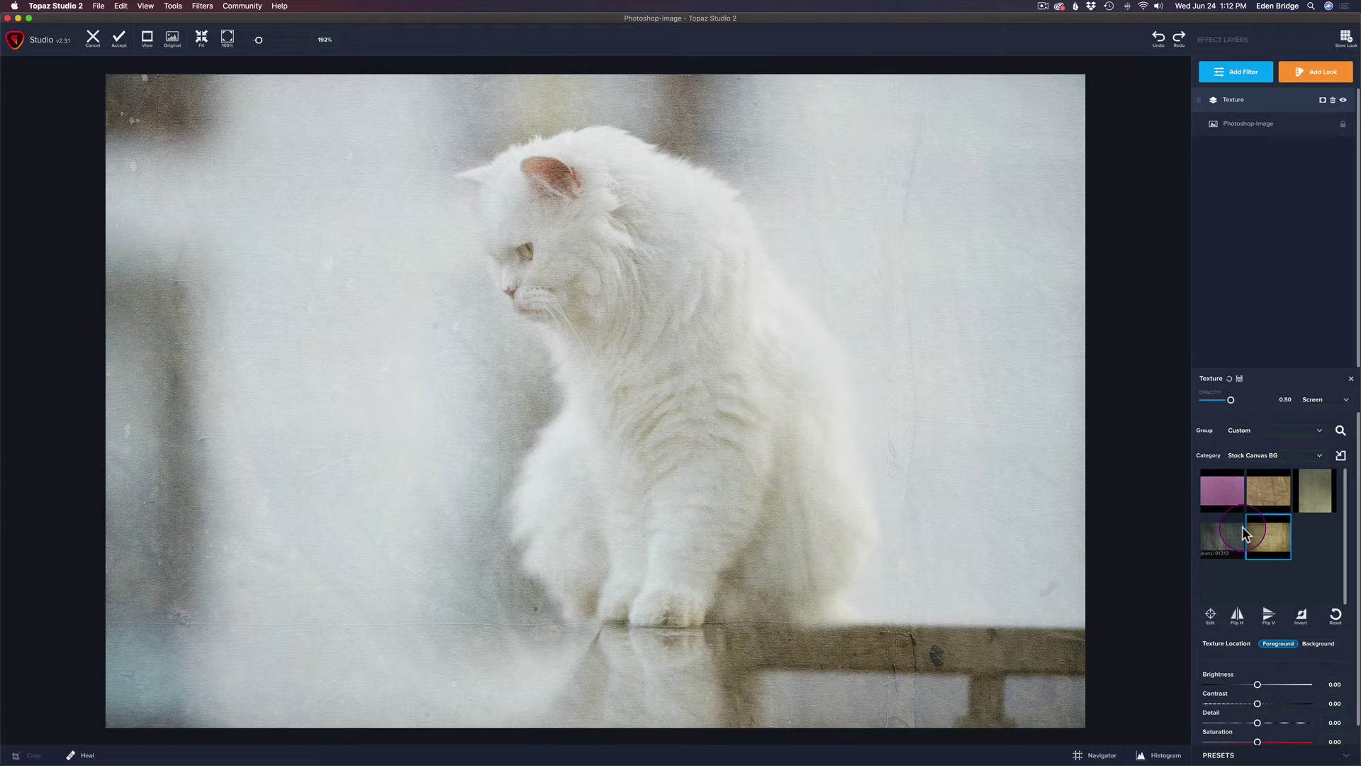
Return the texture group to All and add a new category named Stock Painterly in the texture manager
left_click(1321, 430)
left_click(1307, 437)
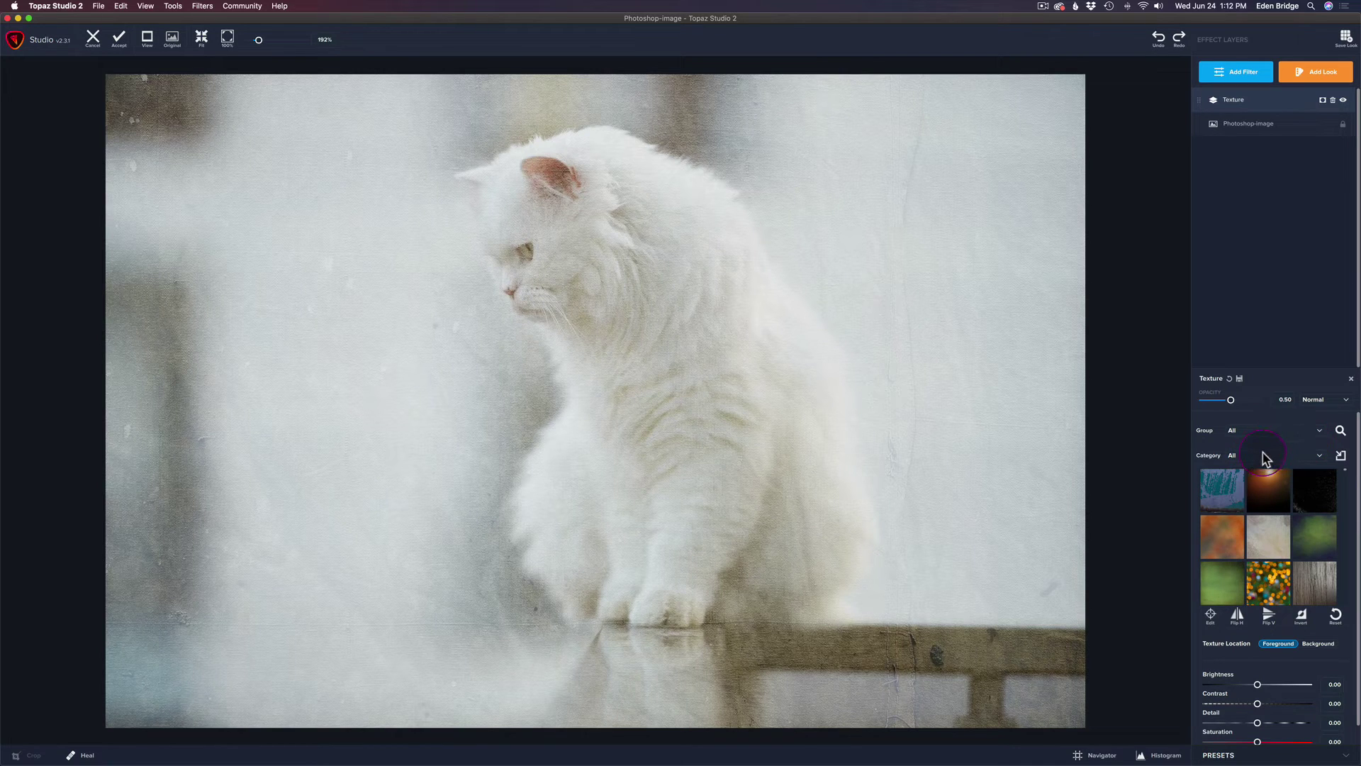
left_click(1341, 458)
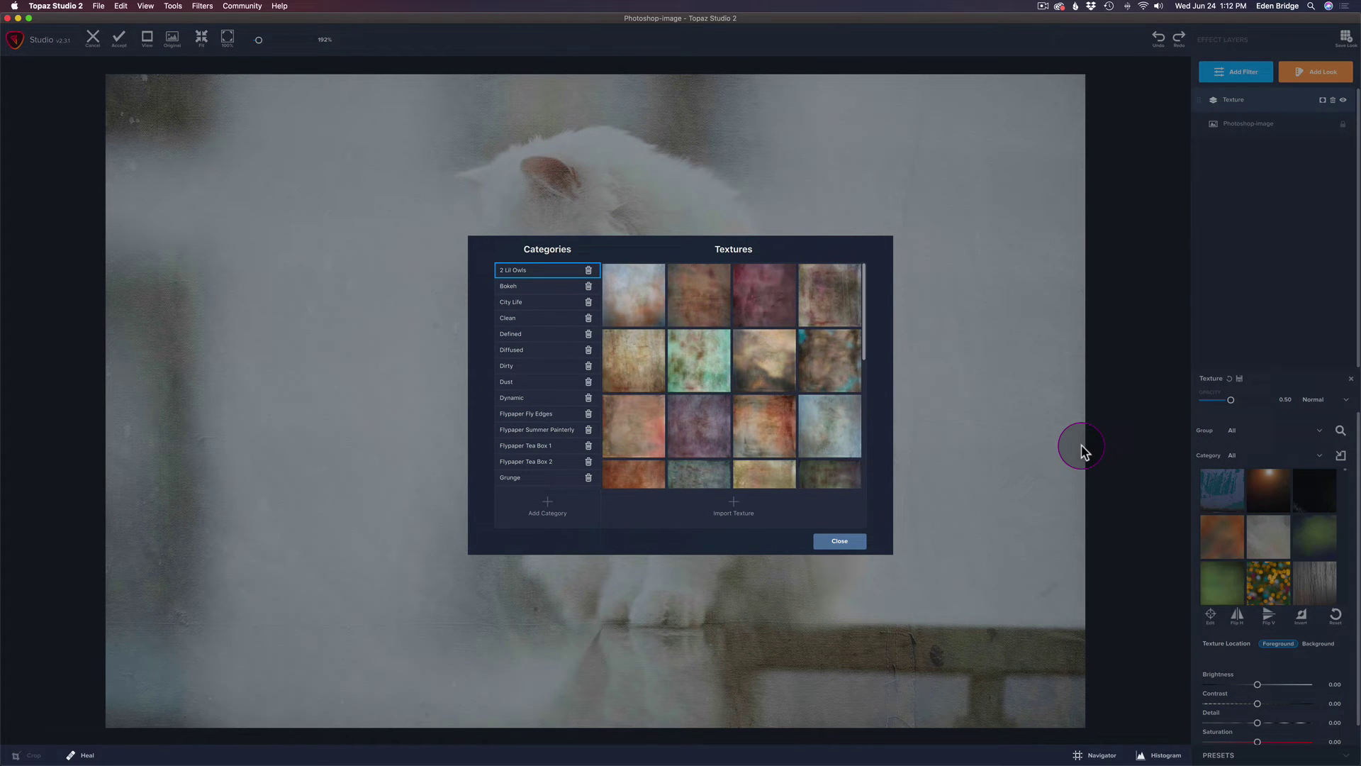
left_click(546, 504)
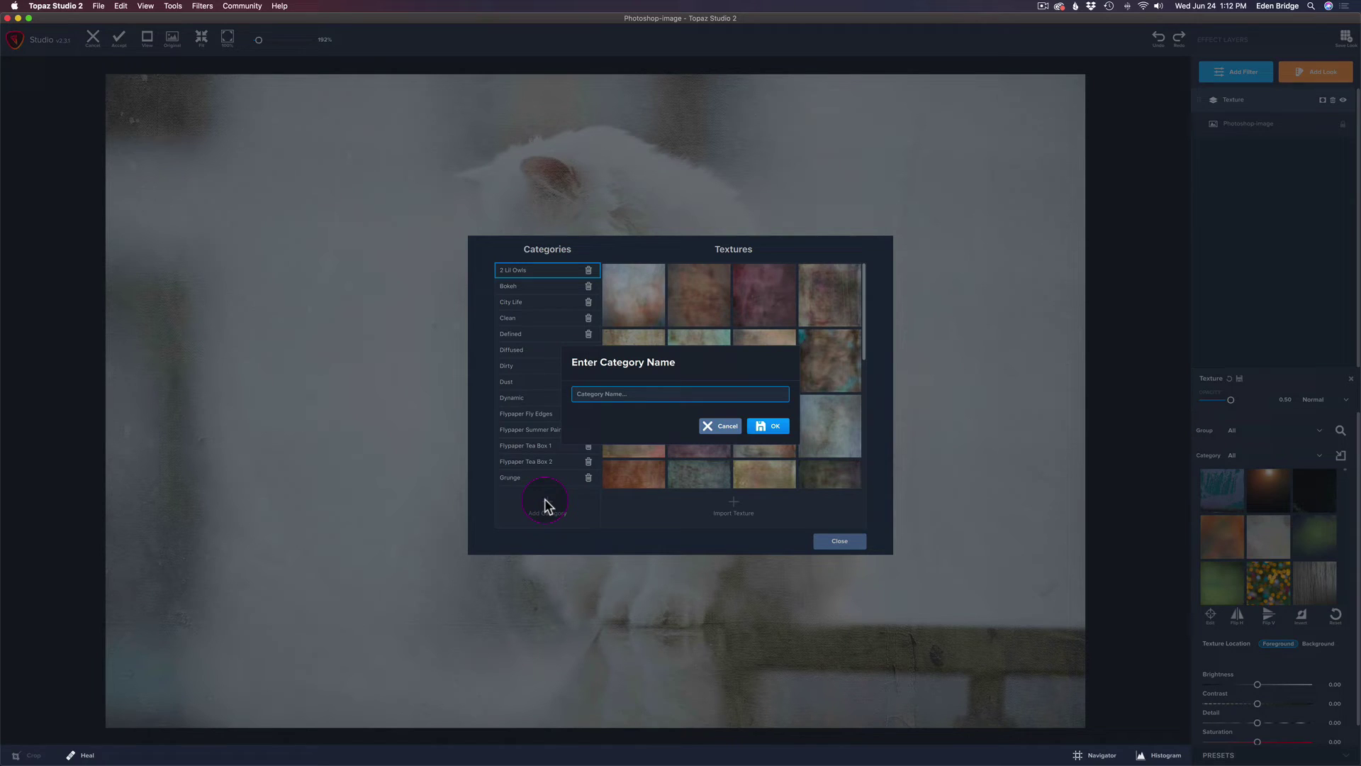
type("Stock")
type("Painterly")
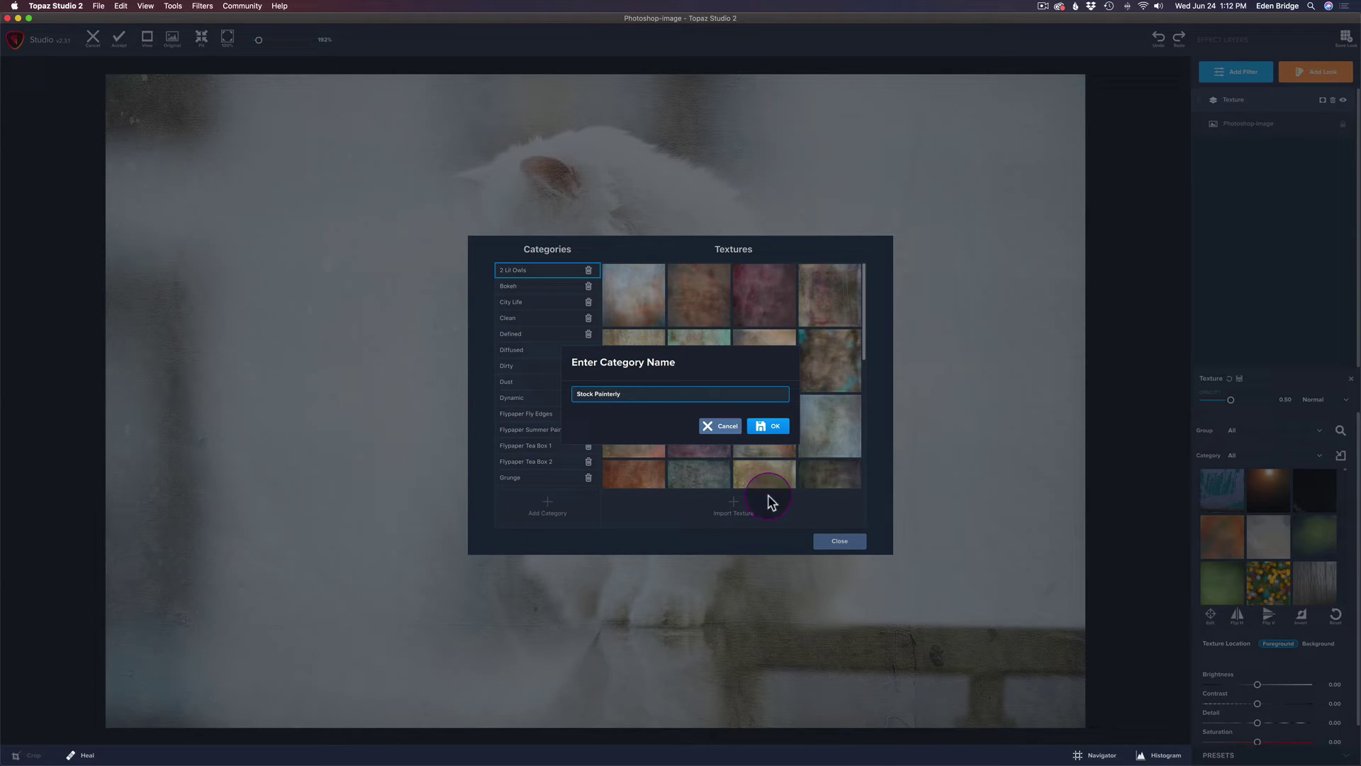
left_click(766, 426)
scroll(553, 447, "down", 8)
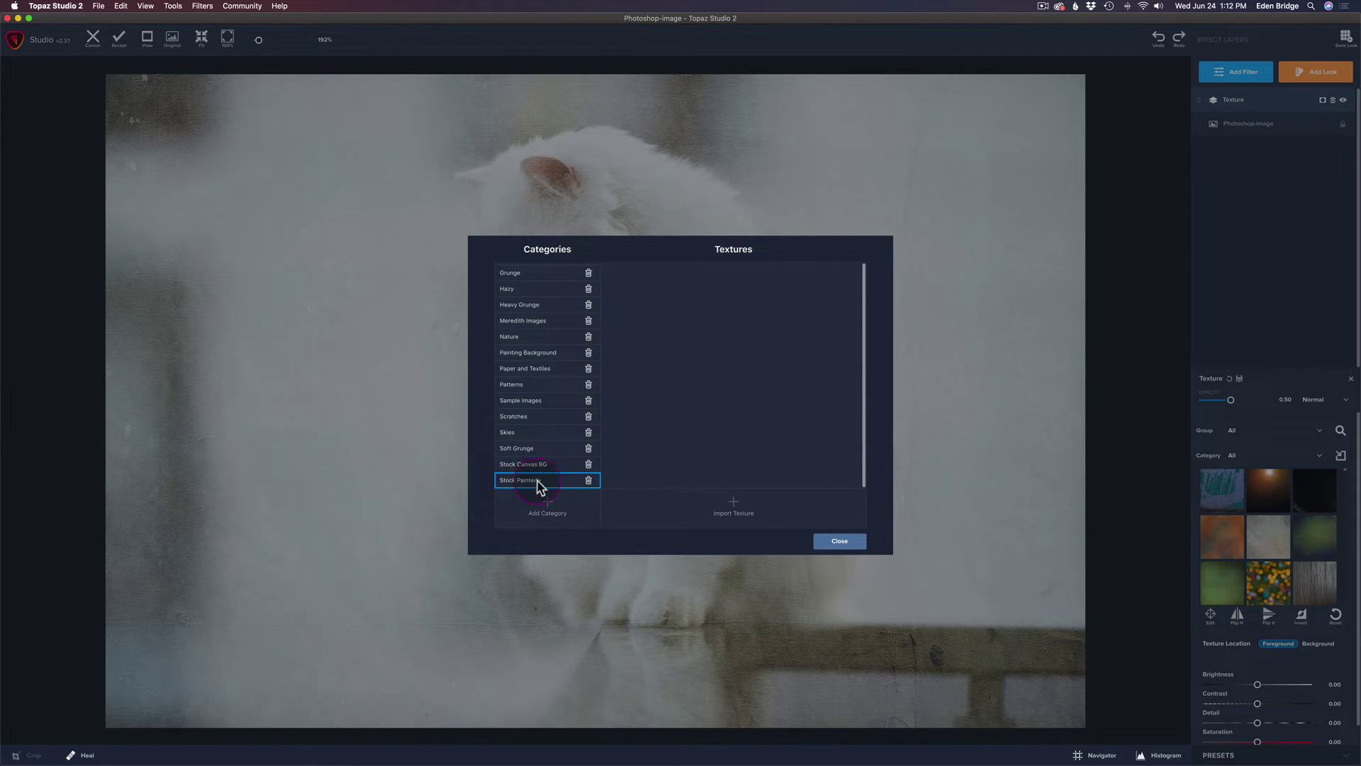
Start a texture import for the Stock Painterly category and open Painterly Bg under OWC HD, Pictures- Set 1, Textures, Textures from Stock
left_click(741, 513)
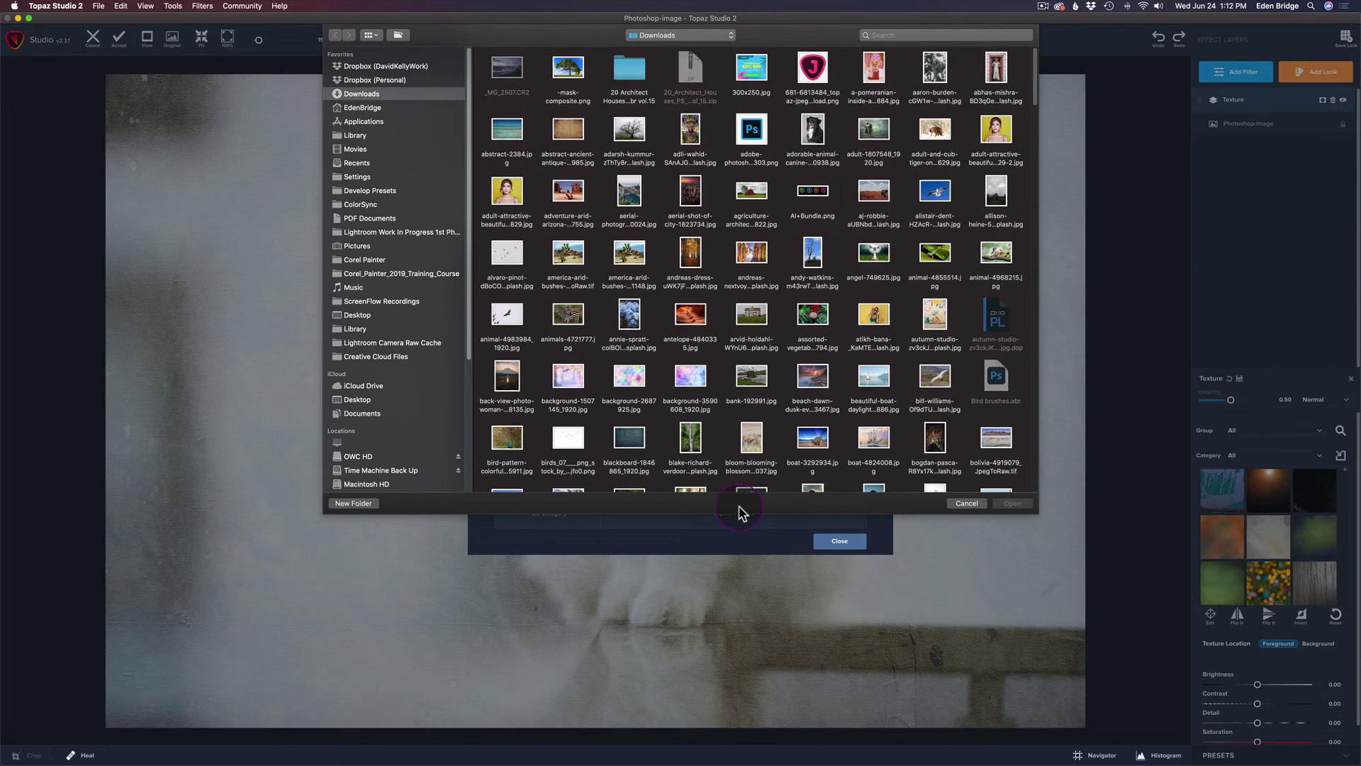
left_click(355, 456)
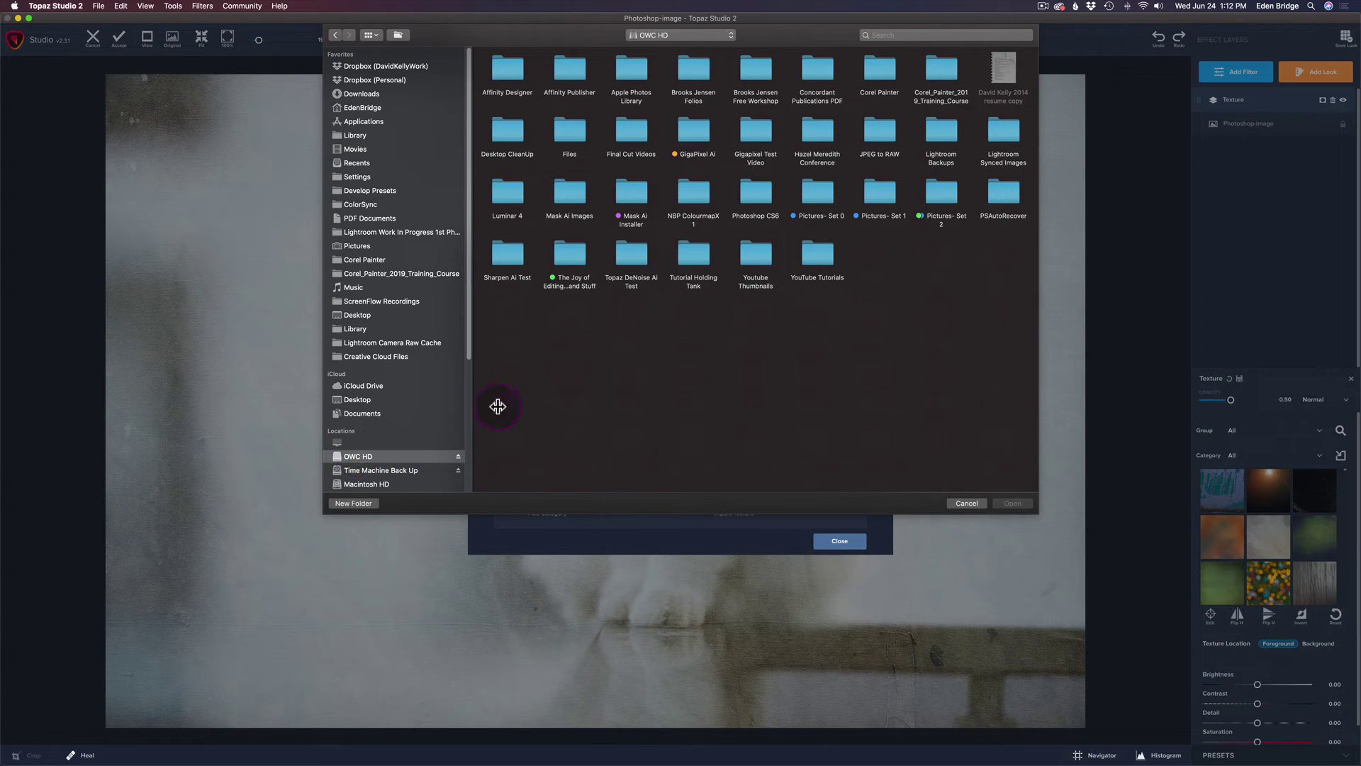
left_click(876, 196)
double_click(875, 197)
left_click(681, 387)
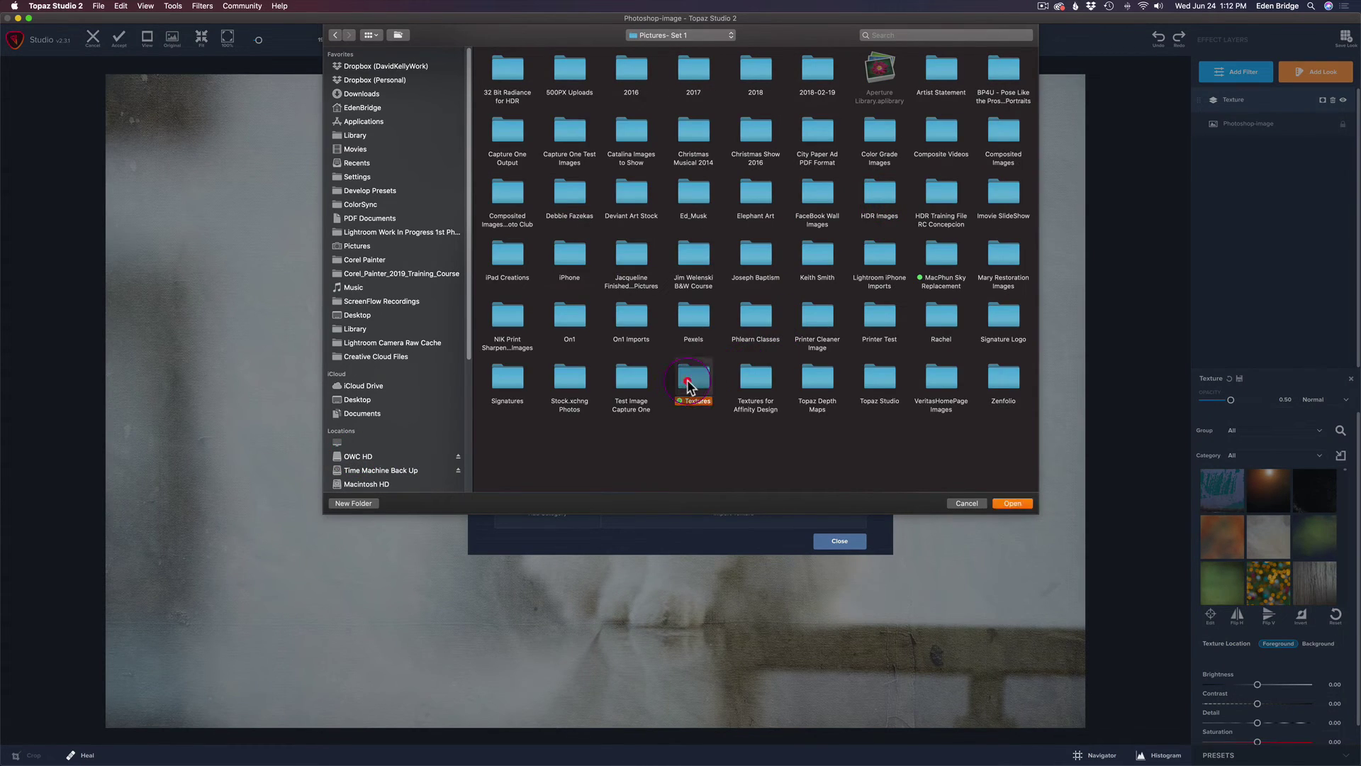
double_click(679, 386)
left_click(811, 127)
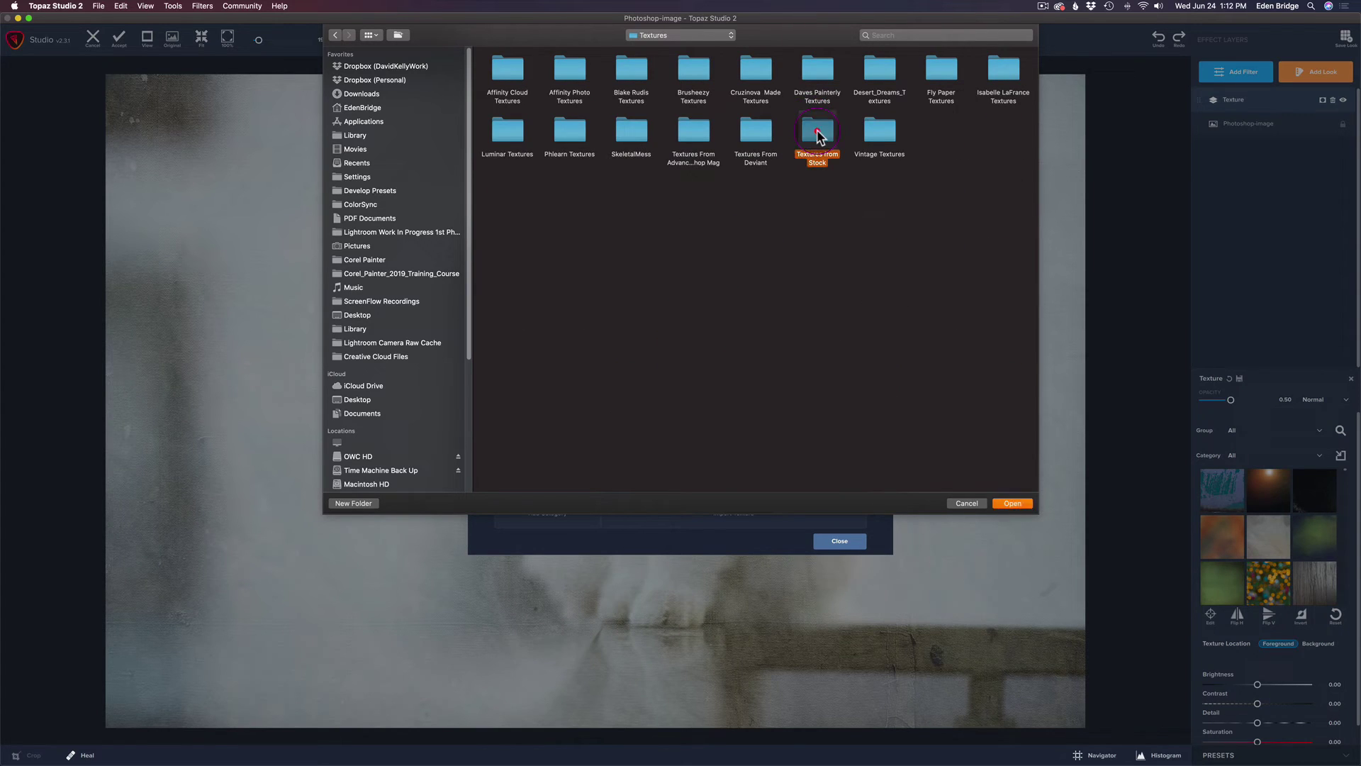
double_click(812, 128)
left_click(629, 90)
left_click(565, 78)
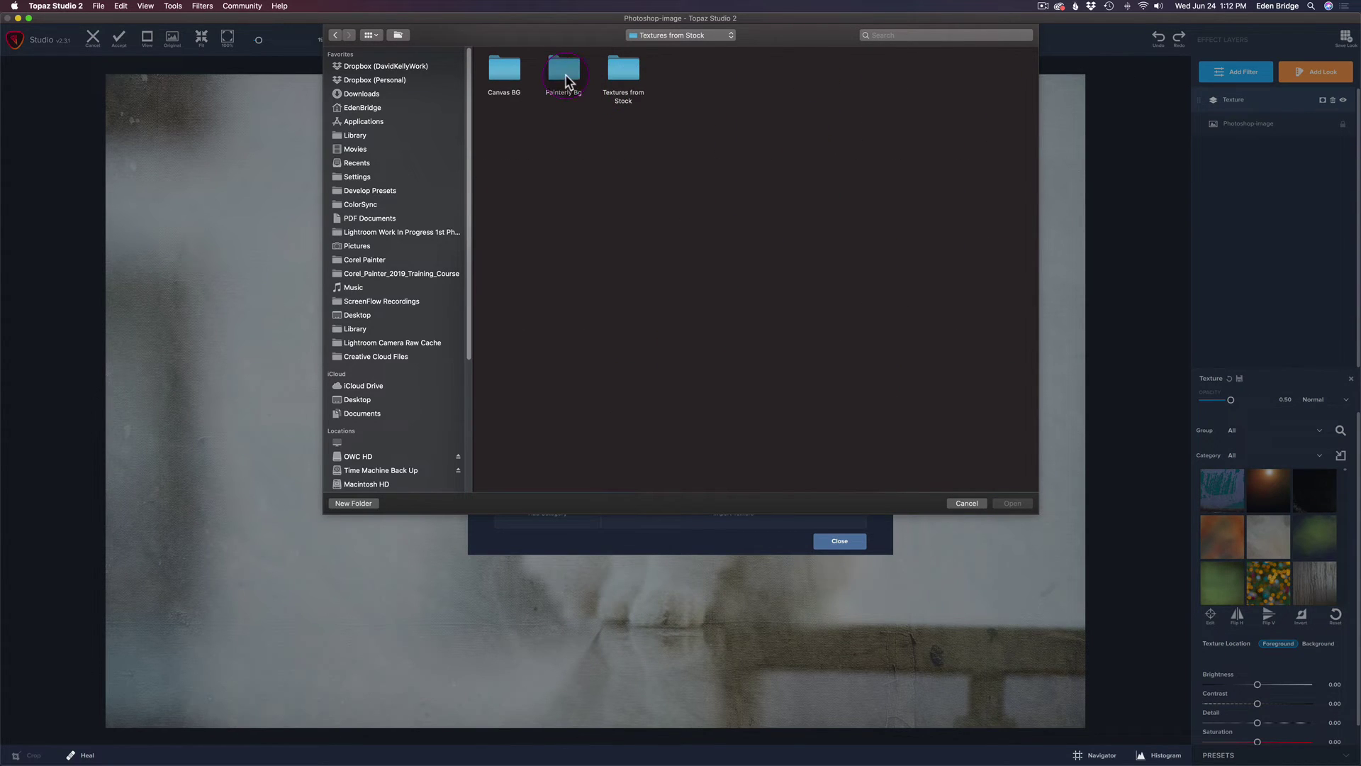
double_click(565, 78)
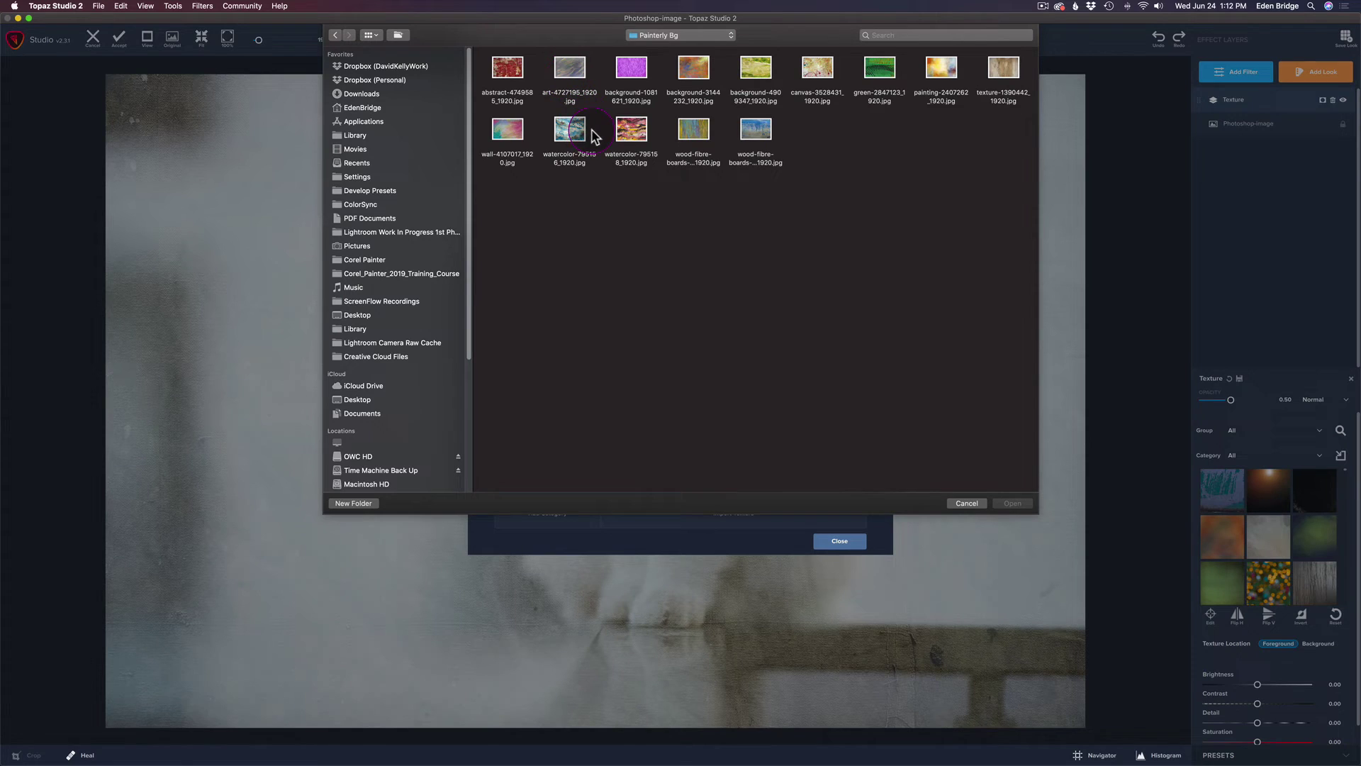
Import all fourteen images from the Painterly Bg folder into the Stock Painterly category and close the texture manager
left_click_drag(478, 50, 1018, 183)
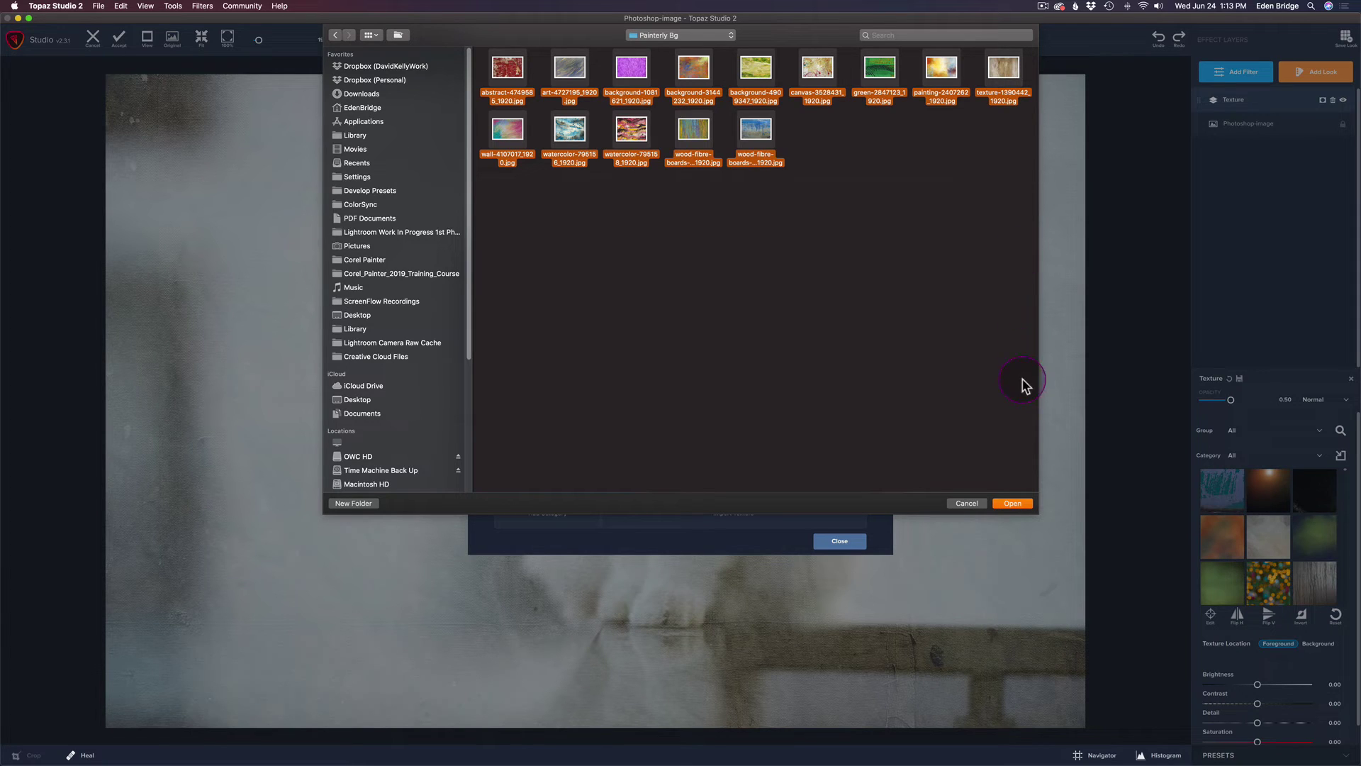
left_click(1021, 504)
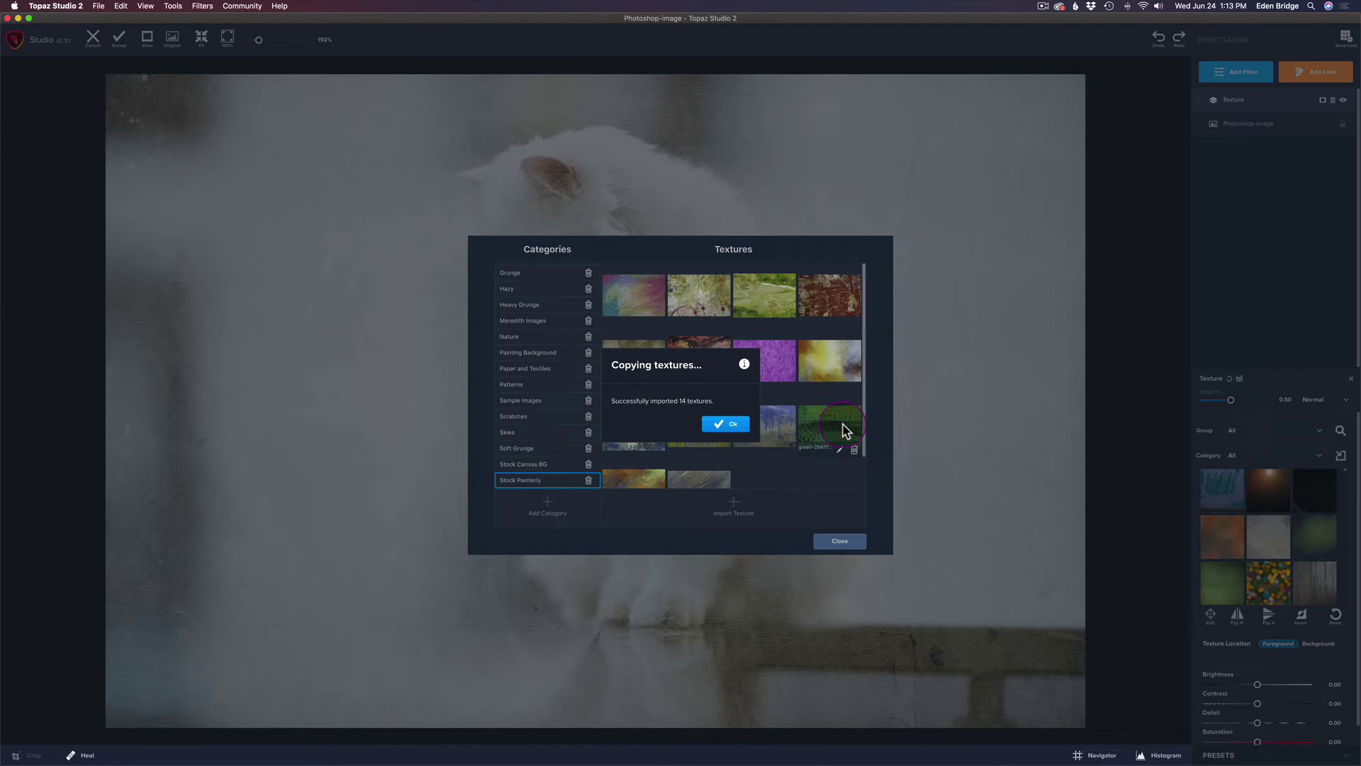
left_click(733, 428)
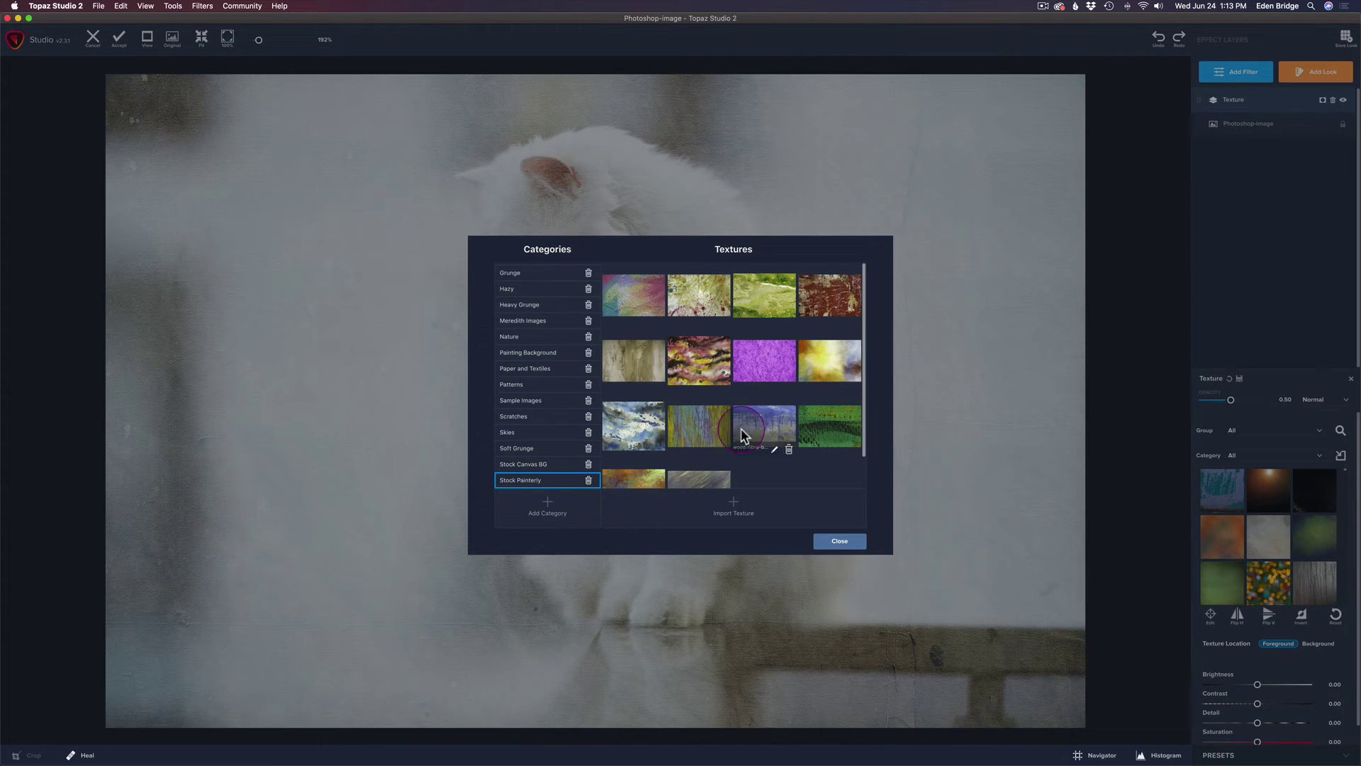
left_click(839, 541)
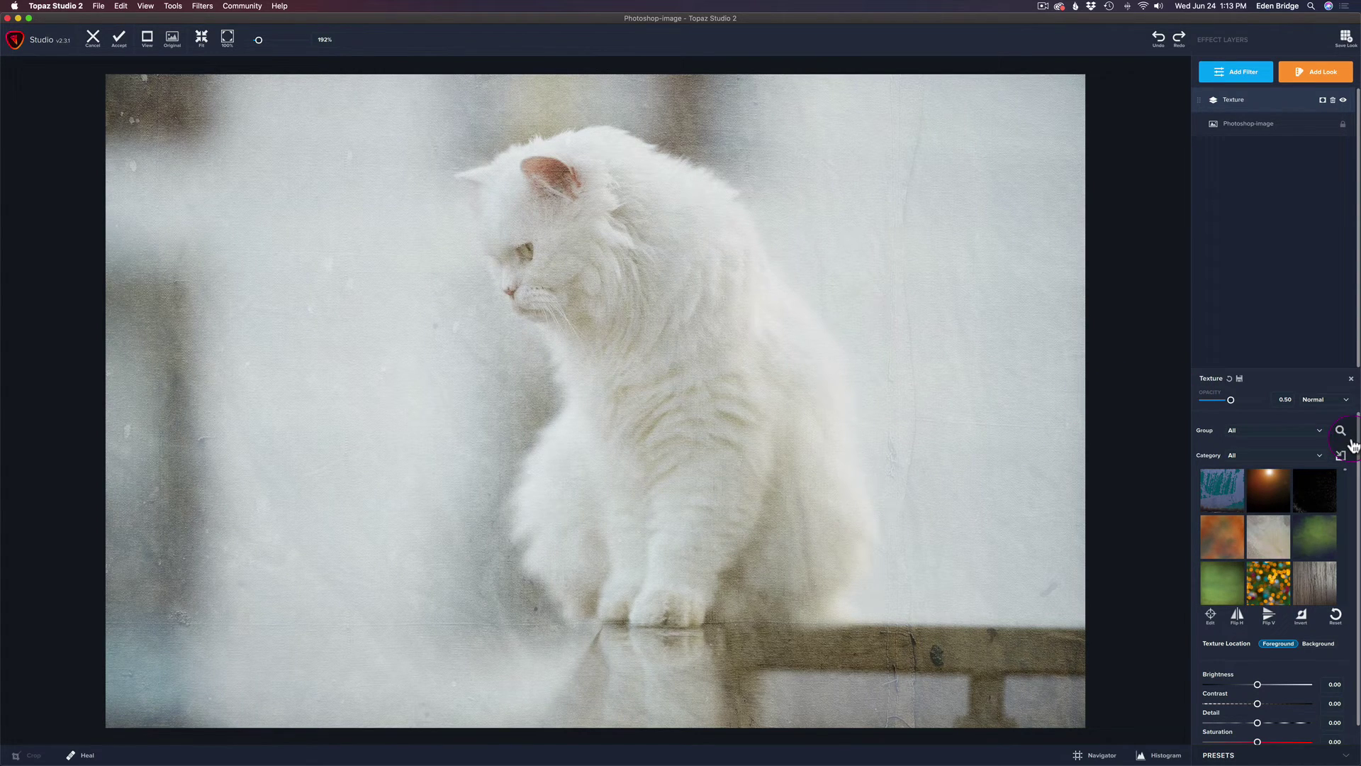
Show the Stock Painterly category of the Custom texture group in the Texture filter
left_click(1324, 435)
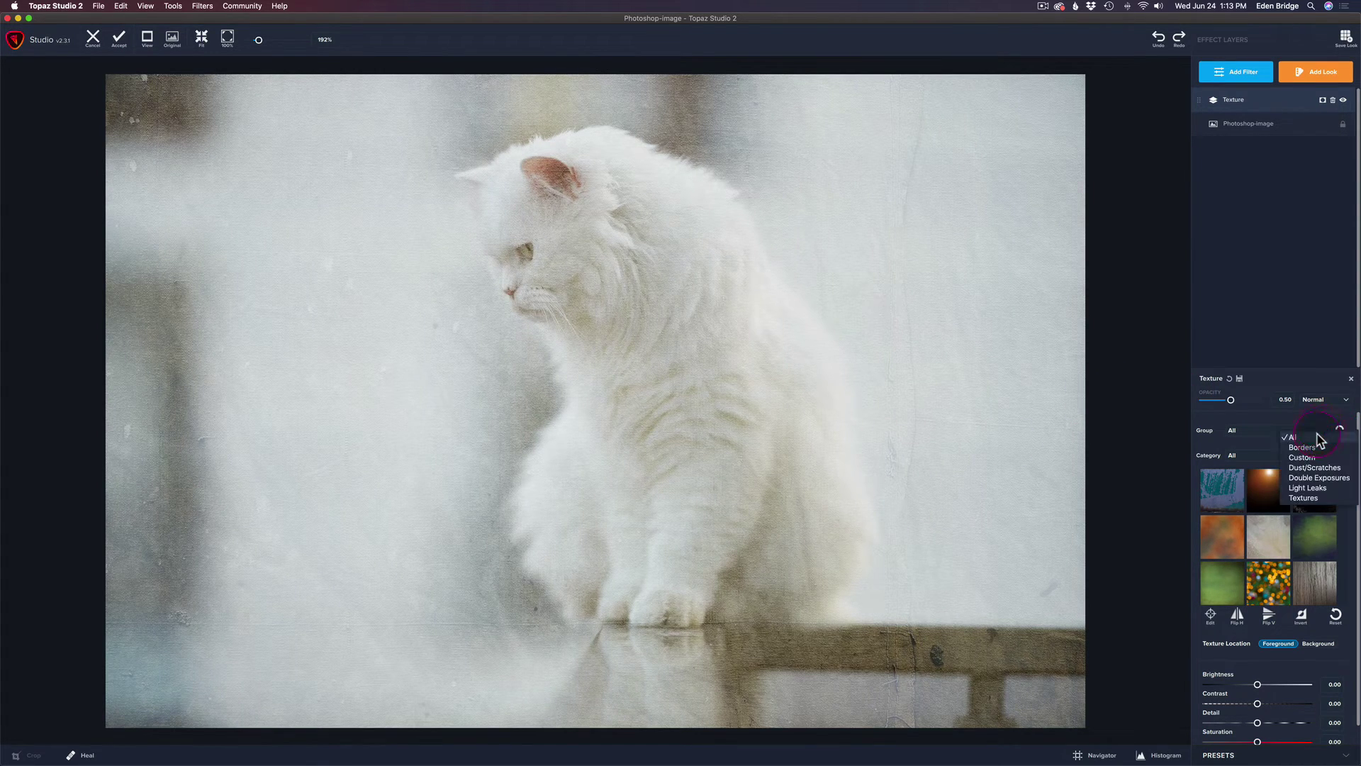
left_click(1307, 458)
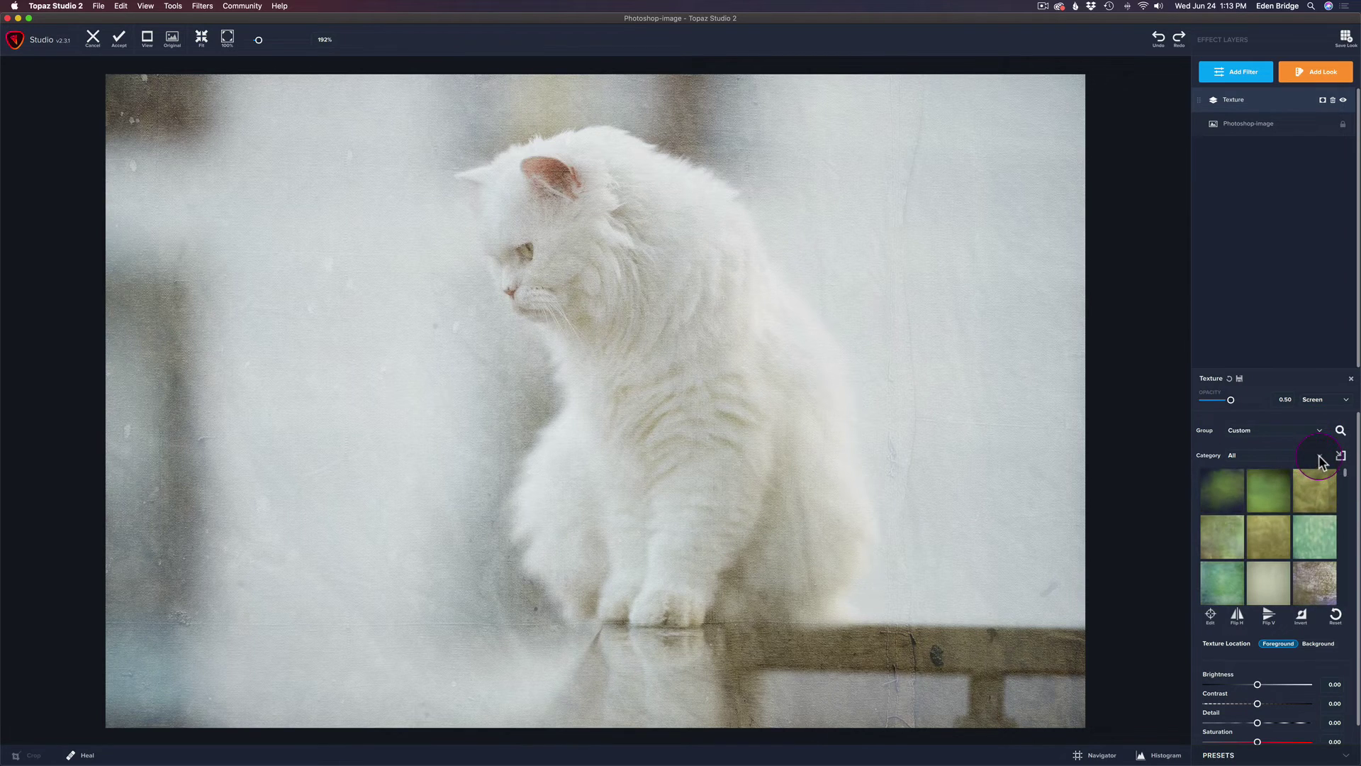
left_click(1317, 455)
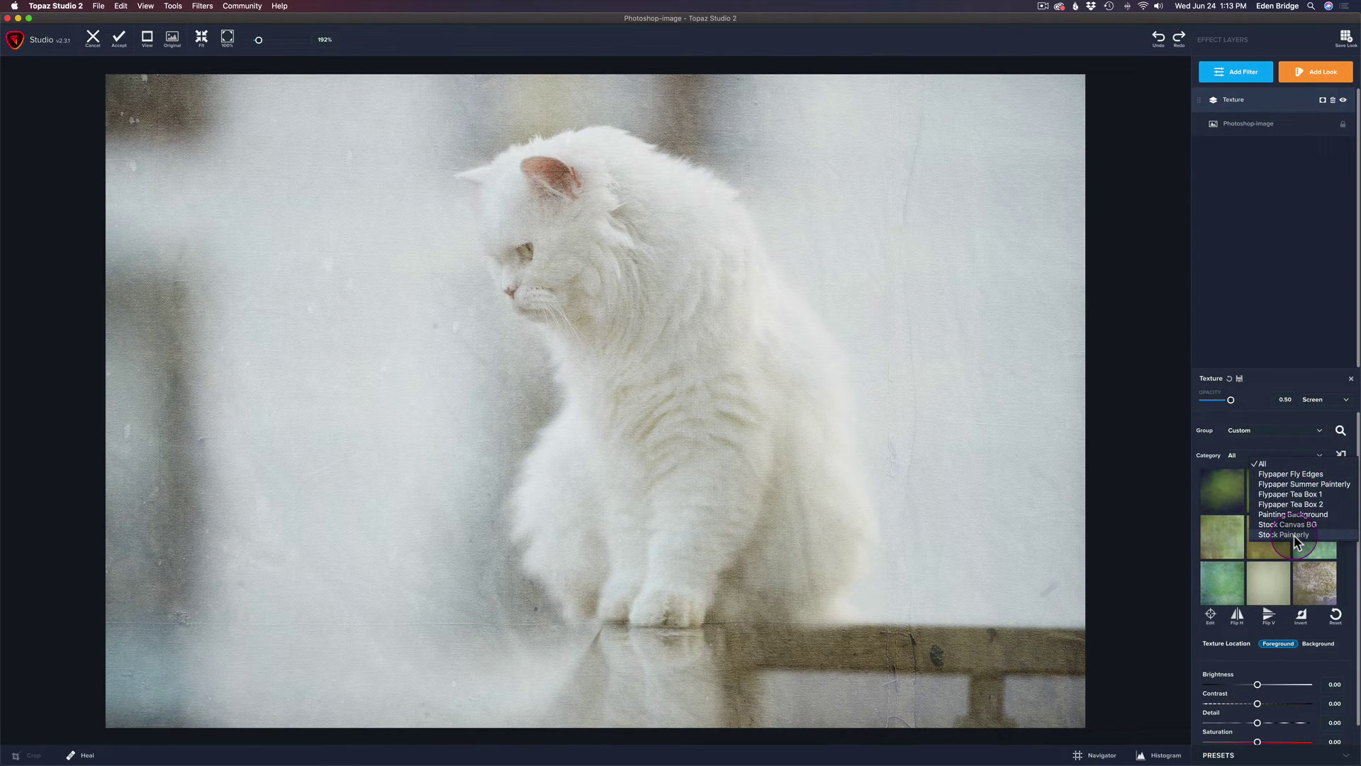
left_click(1295, 535)
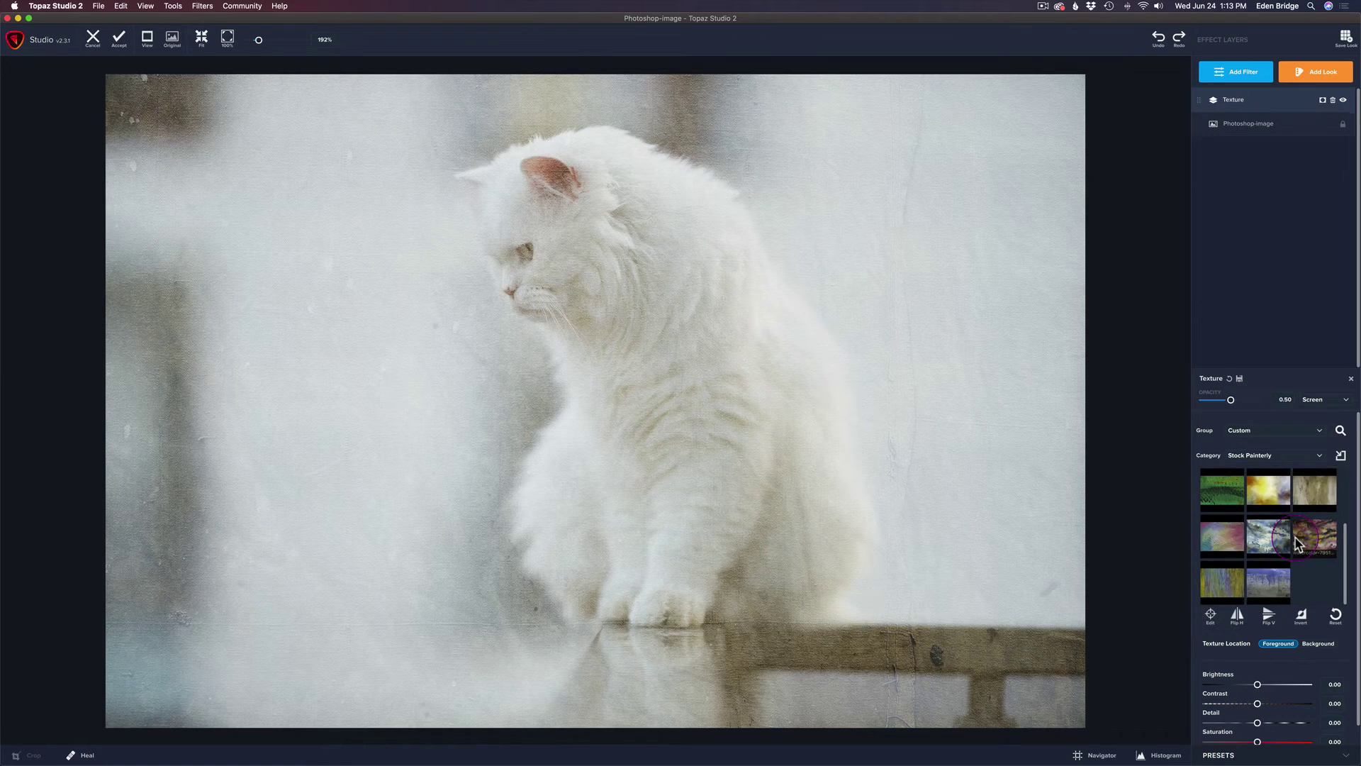
Try the Stock Painterly textures on the cat photo one after another, ending with the dark red and yellow watercolor texture
left_click(1227, 496)
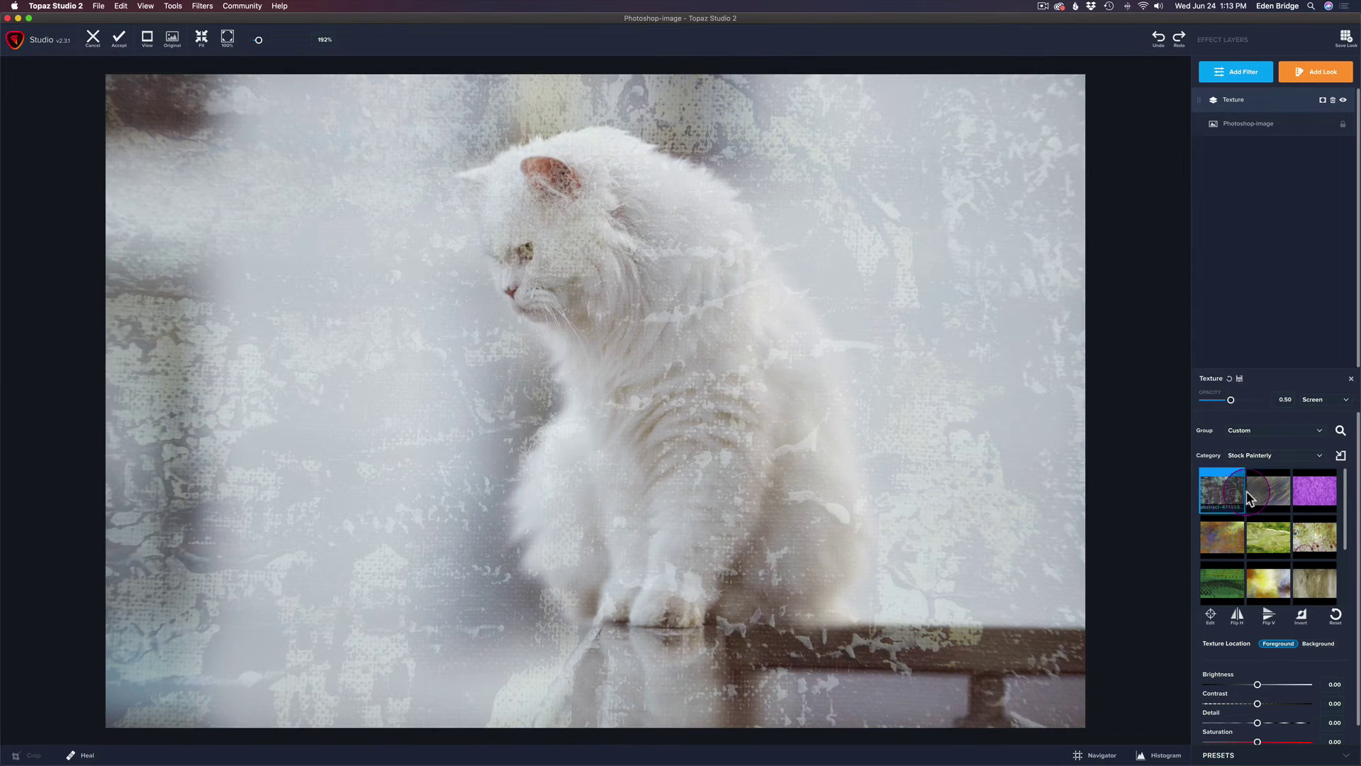
left_click(1258, 491)
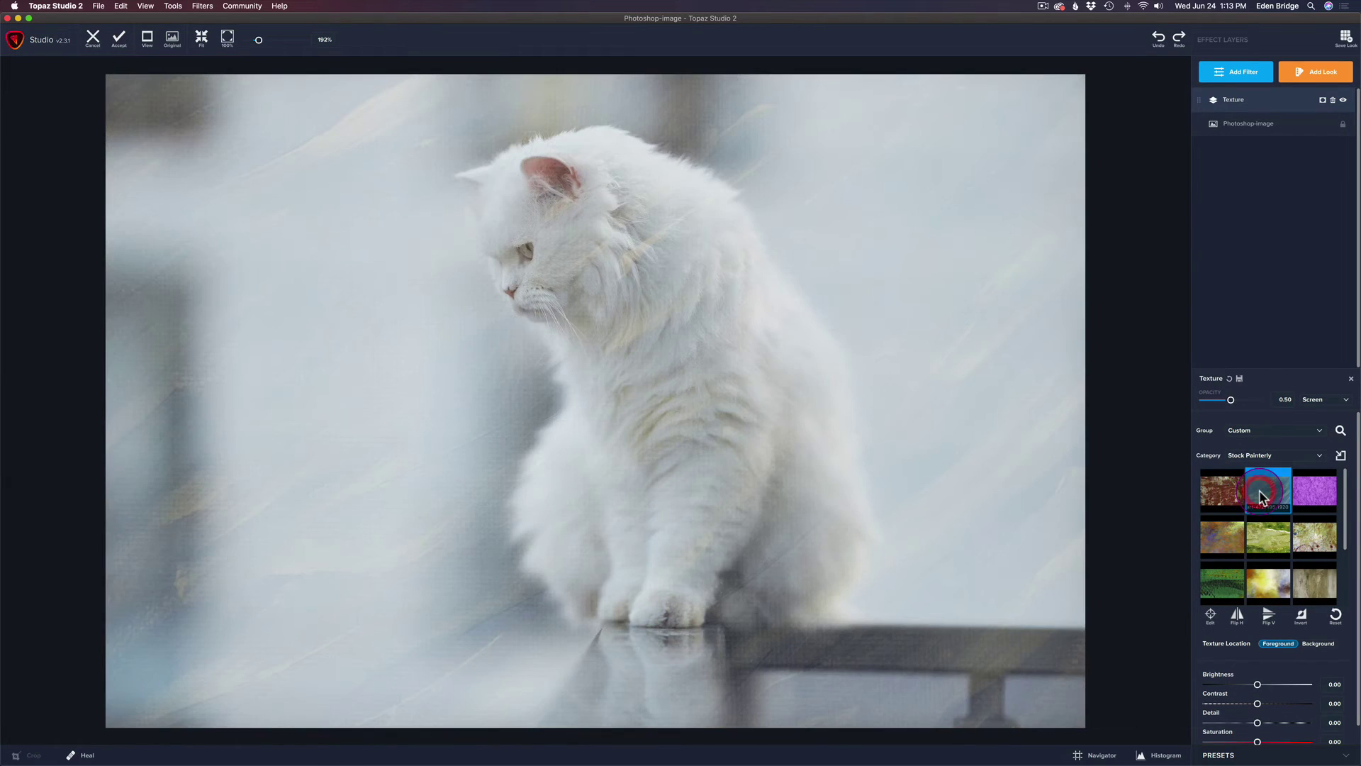
left_click(1311, 492)
left_click(1227, 533)
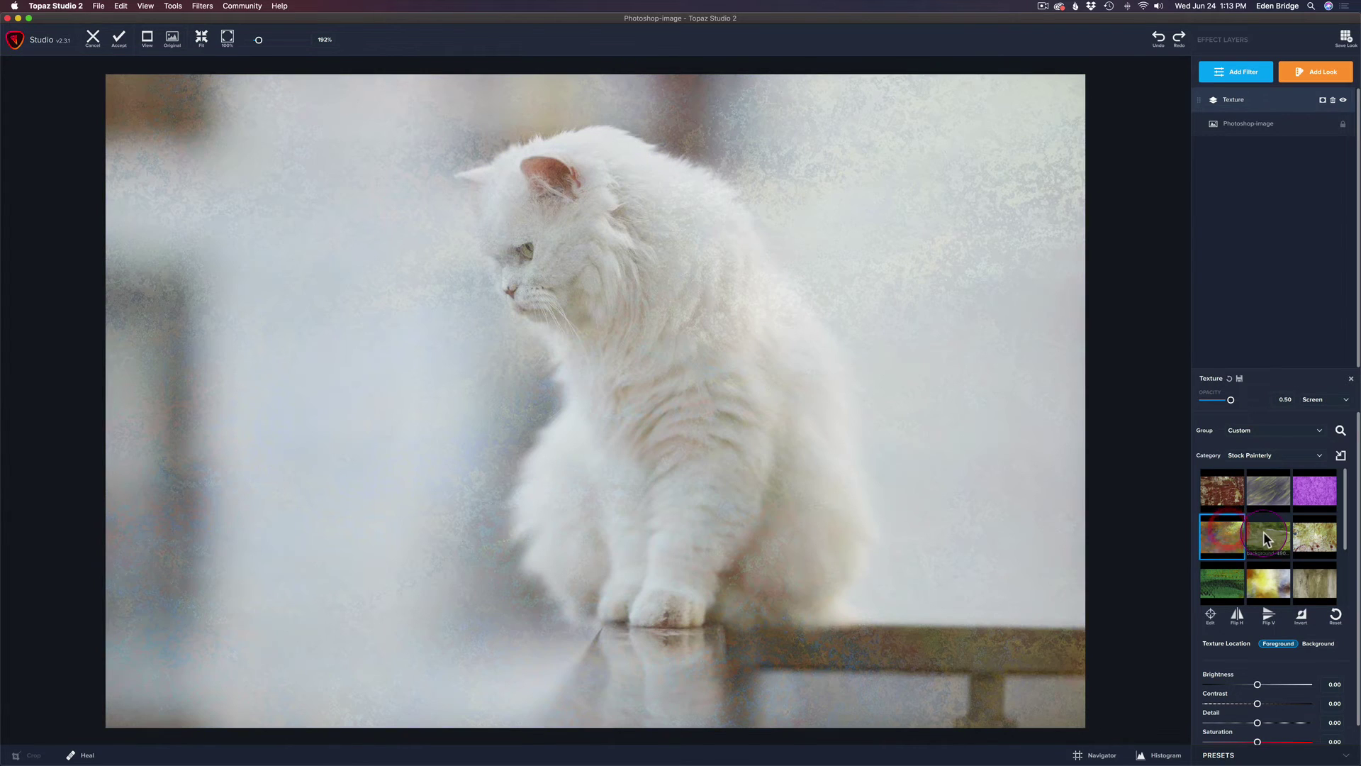
left_click(1263, 530)
left_click(1309, 539)
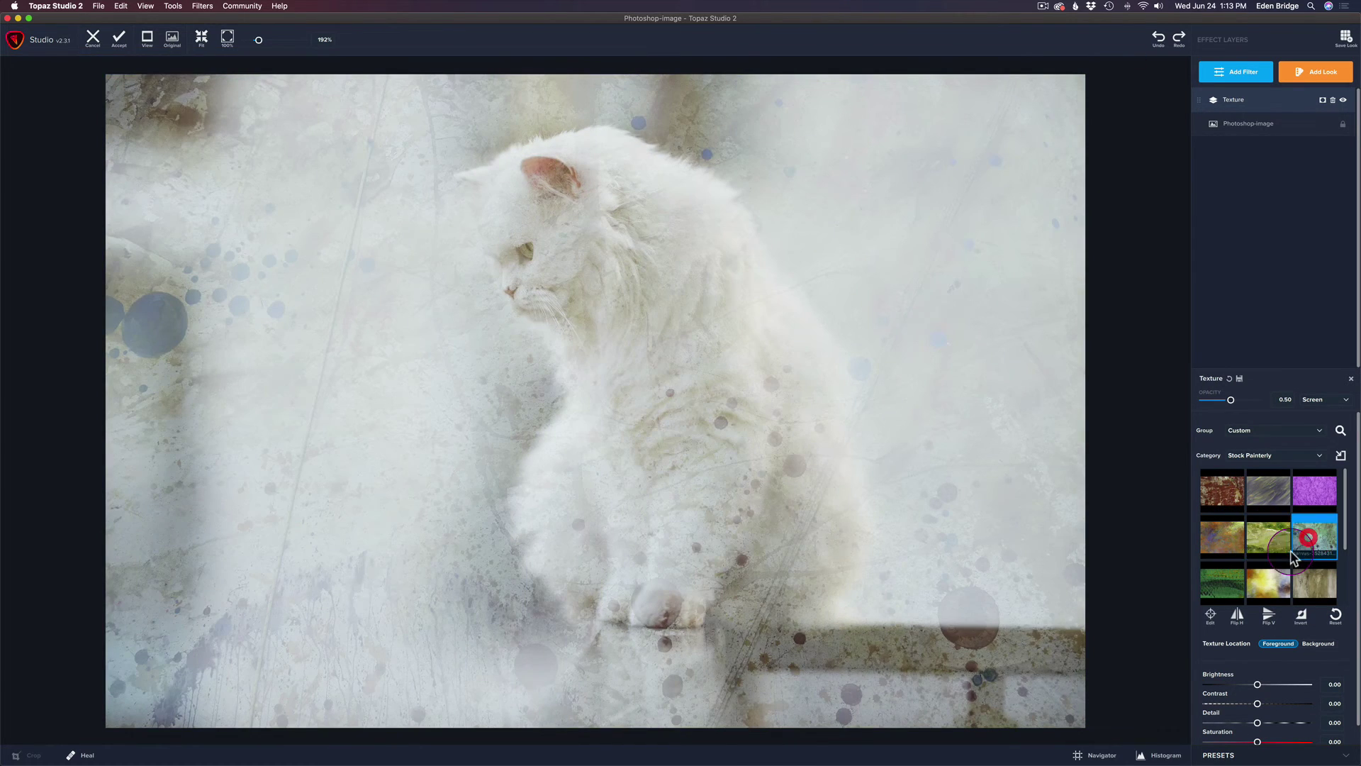
left_click(1215, 580)
left_click(1274, 580)
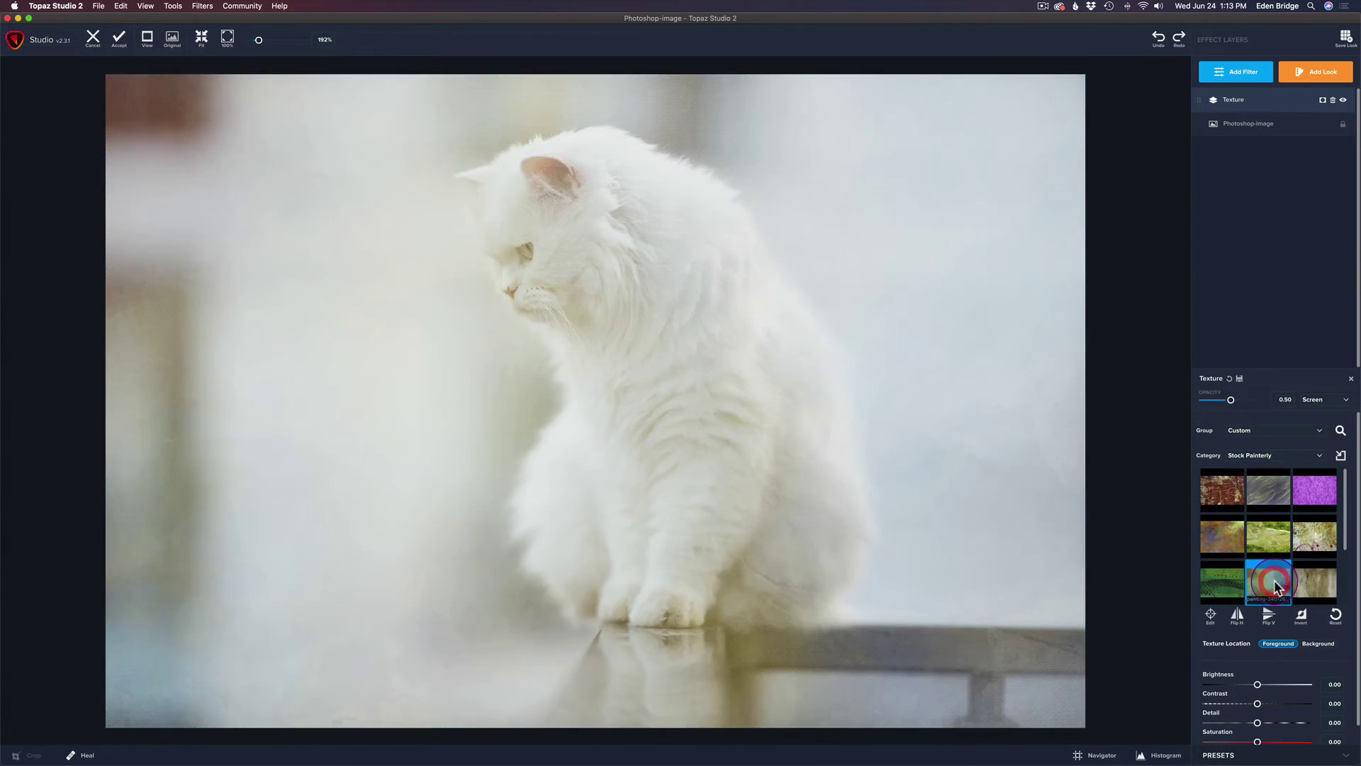
scroll(1320, 580, "down", 2)
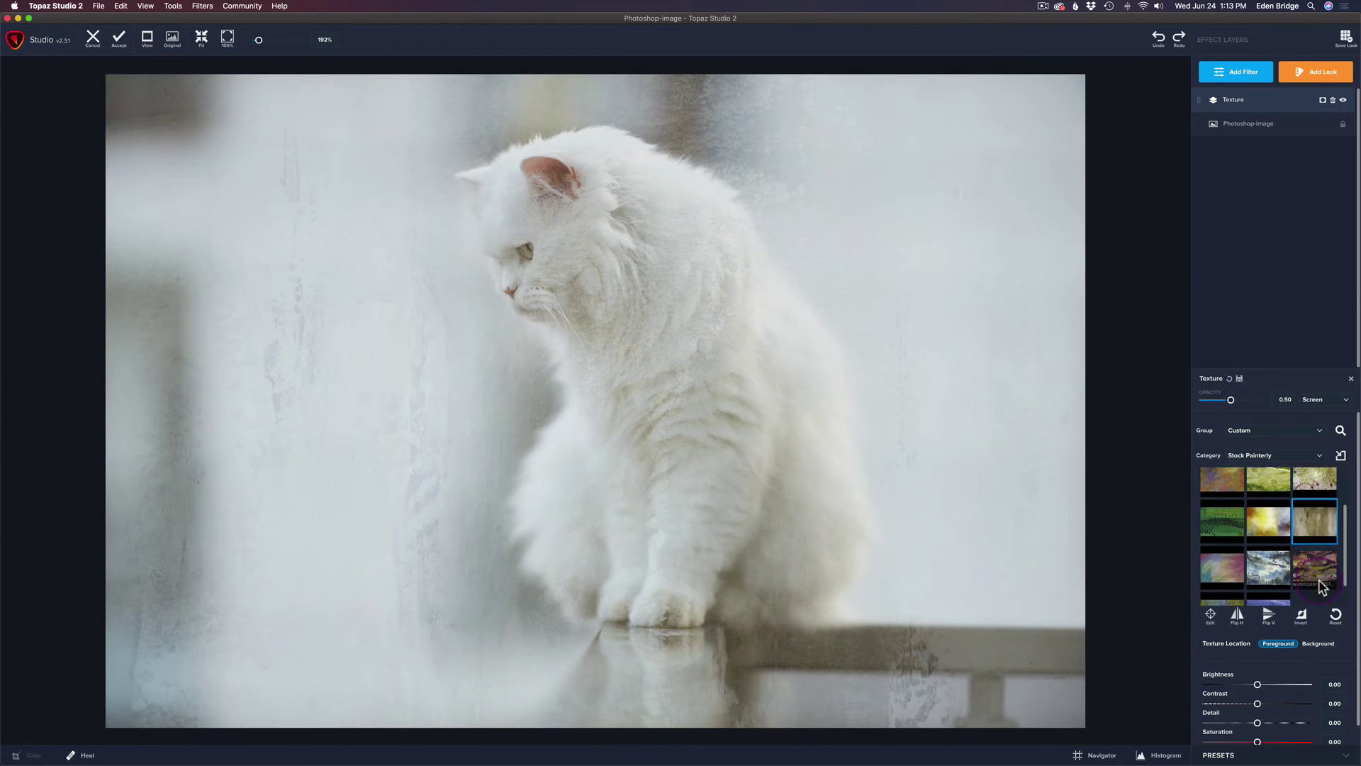
left_click(1295, 533)
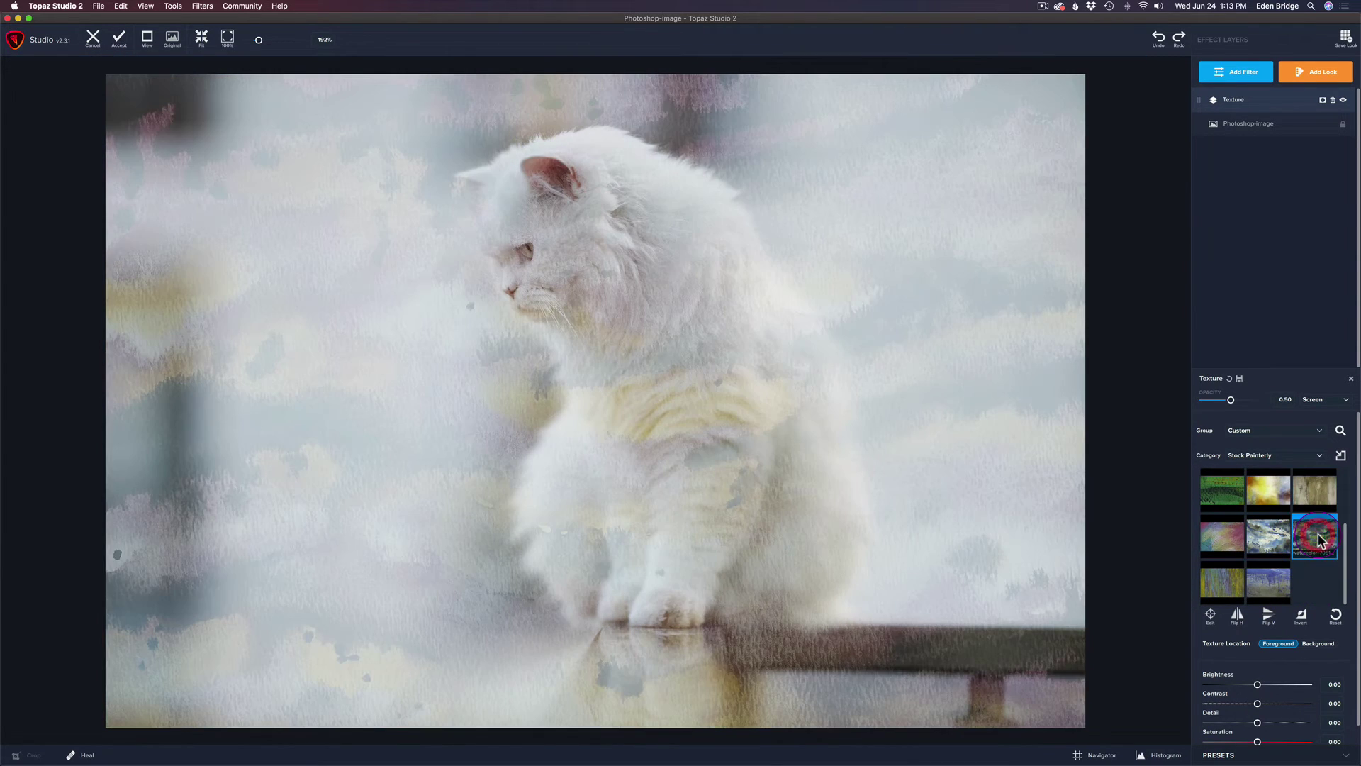
Switch the watercolor texture's blend mode to Overlay and adjust its opacity, ending at 0.44
left_click(1231, 399)
left_click_drag(1233, 400, 1240, 400)
left_click(1346, 401)
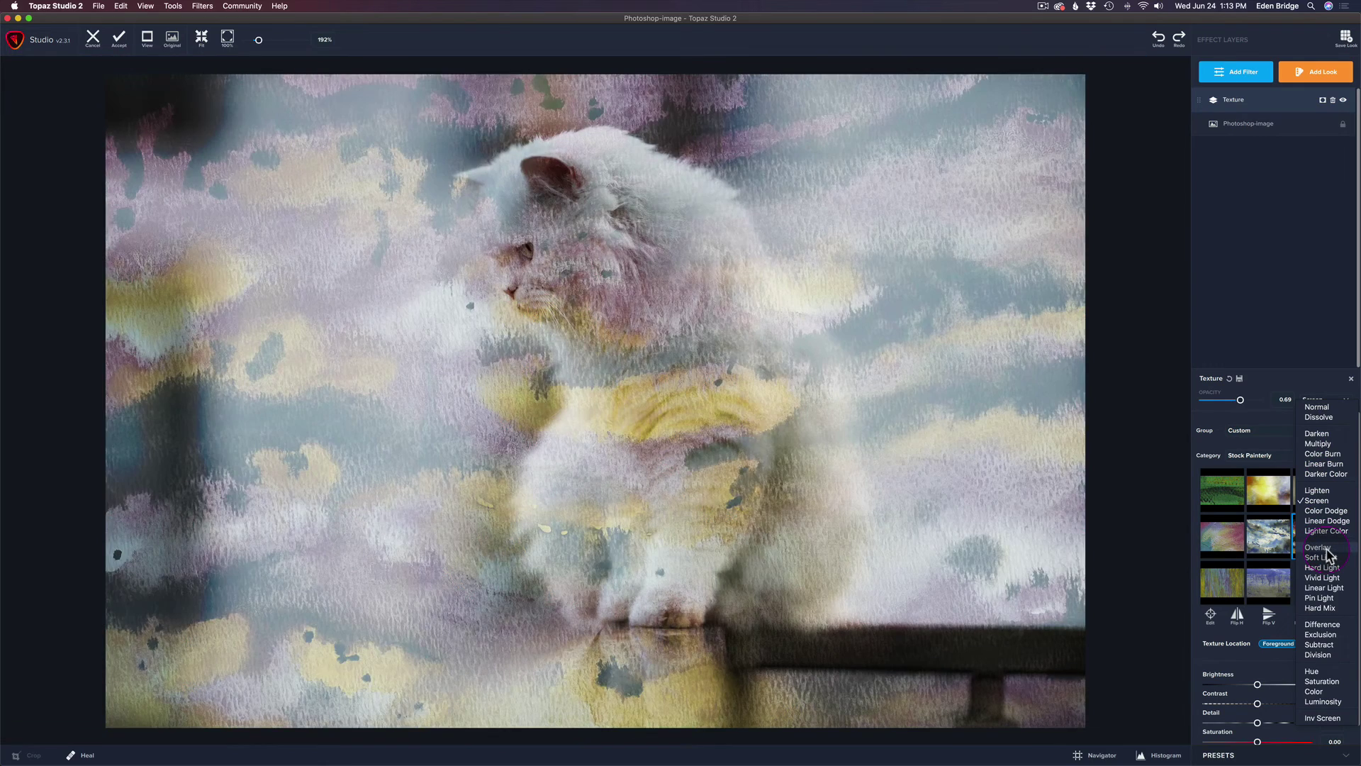
left_click(1320, 548)
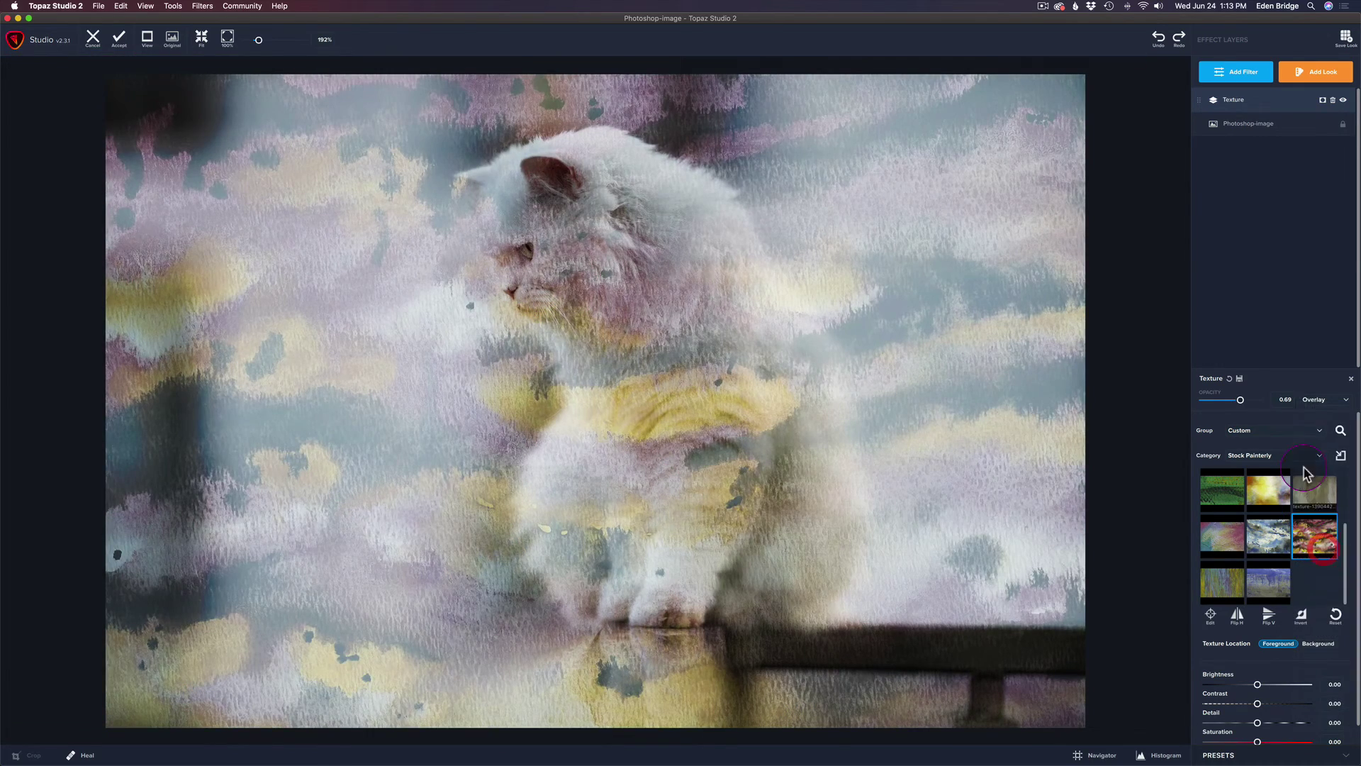
left_click_drag(1239, 399, 1226, 397)
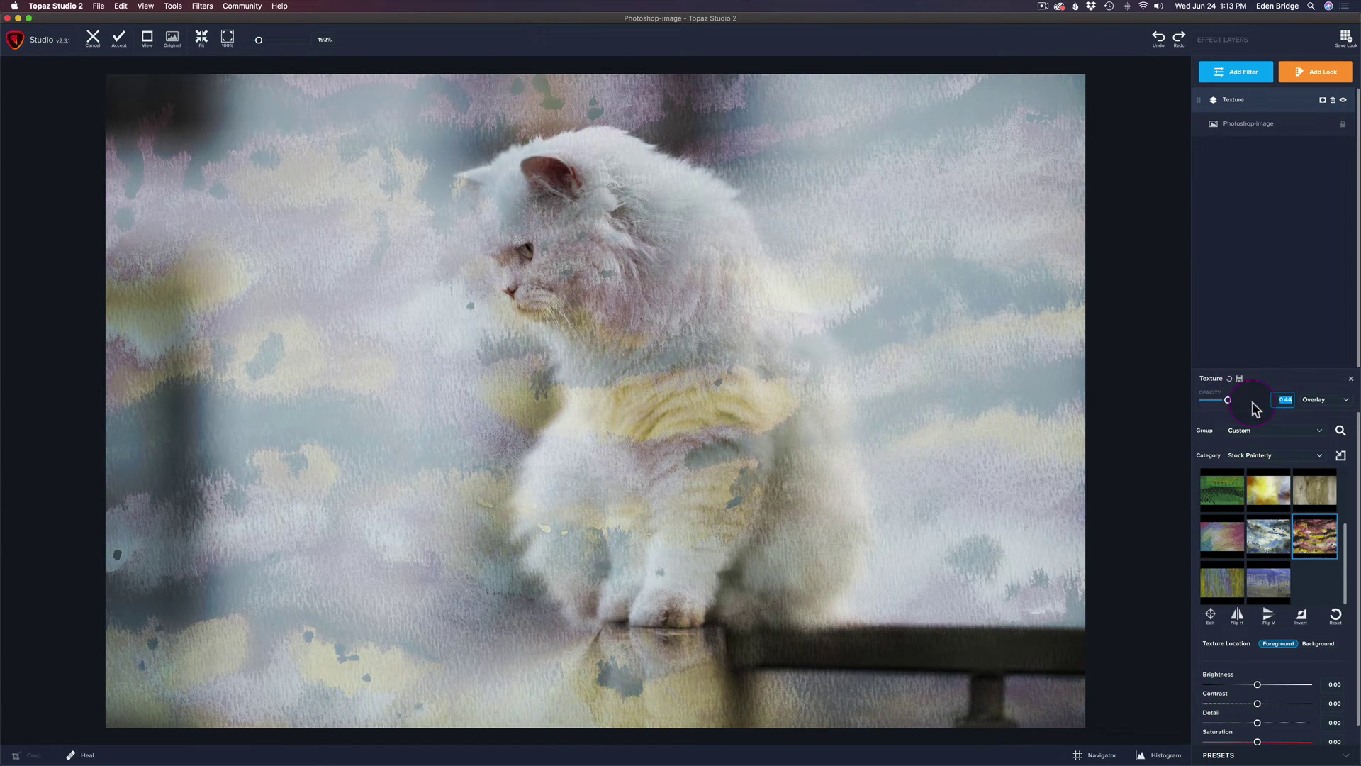
left_click(1282, 401)
left_click(117, 90)
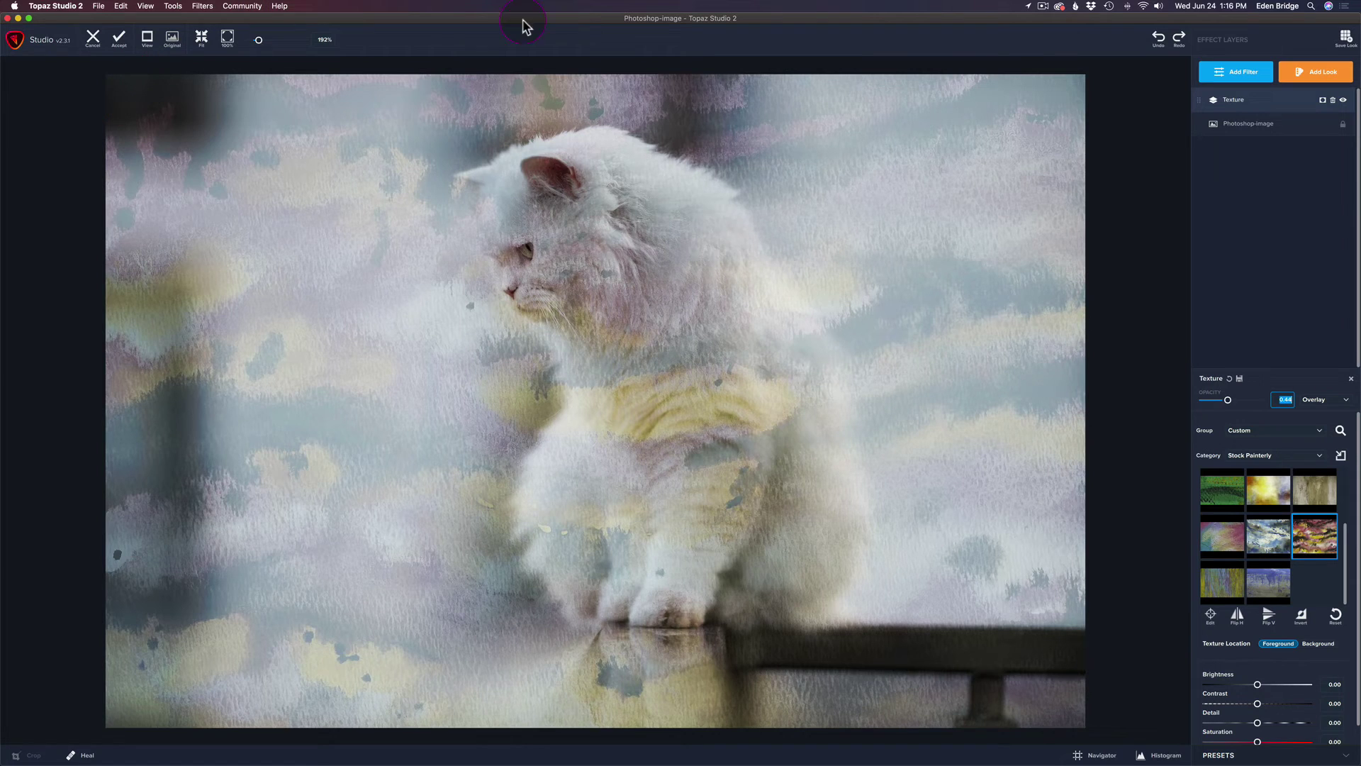
Return the texture group to All and add a new category named Stock Textures in the texture manager
left_click(1320, 431)
left_click(1303, 436)
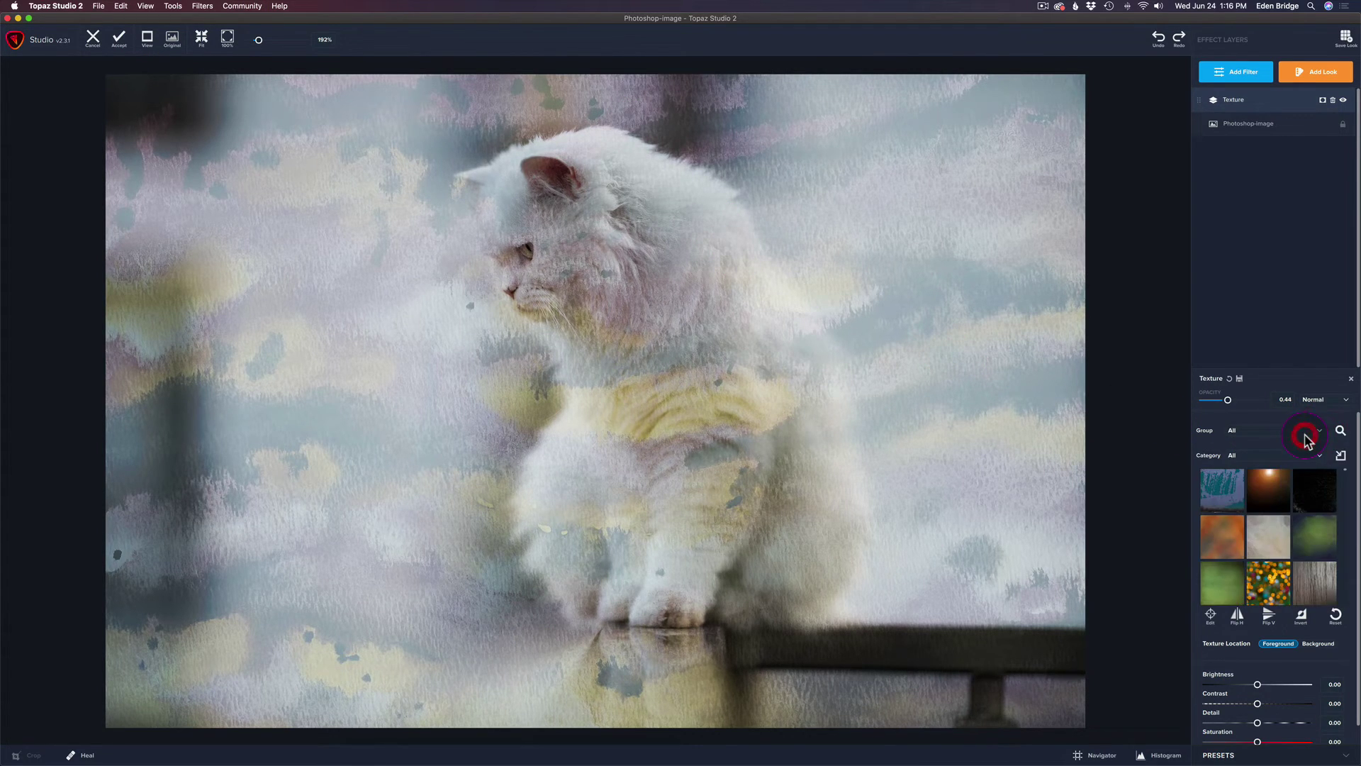
left_click(1341, 457)
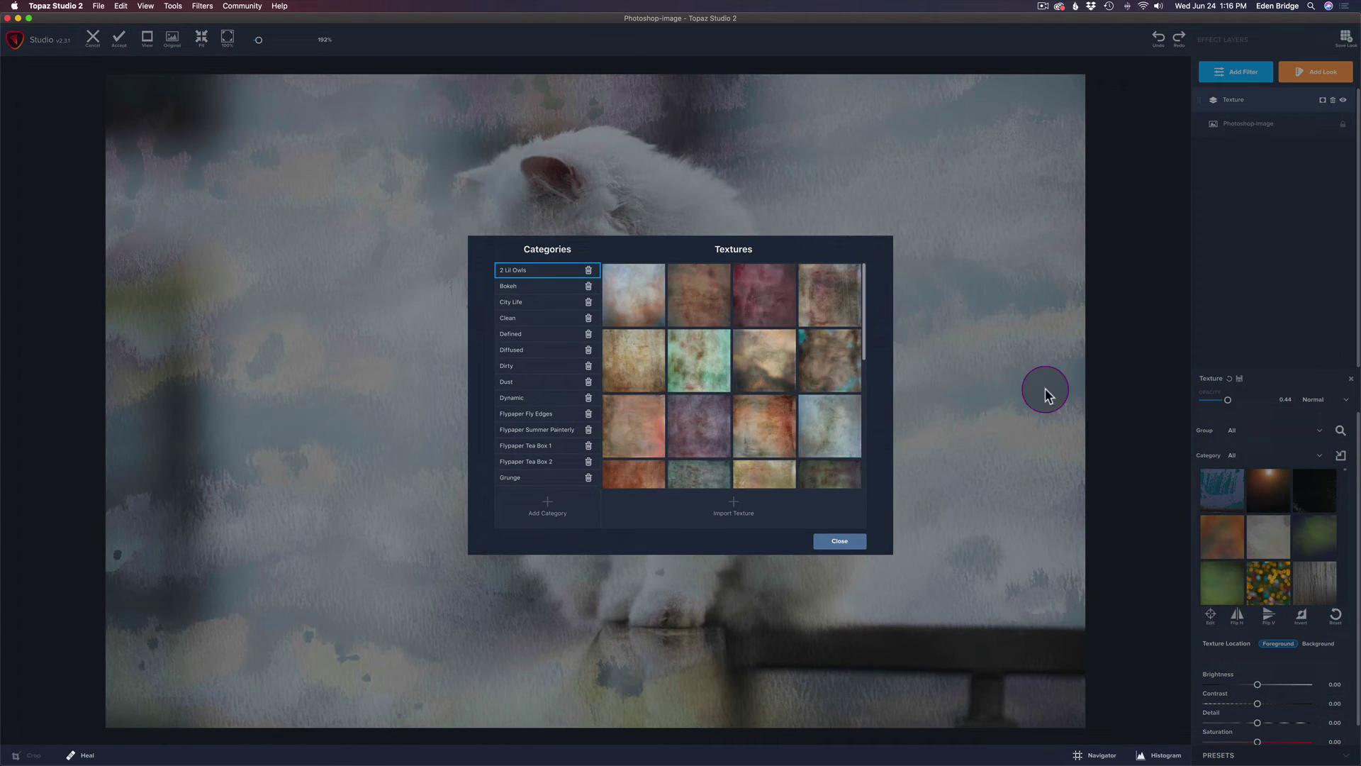
left_click(547, 508)
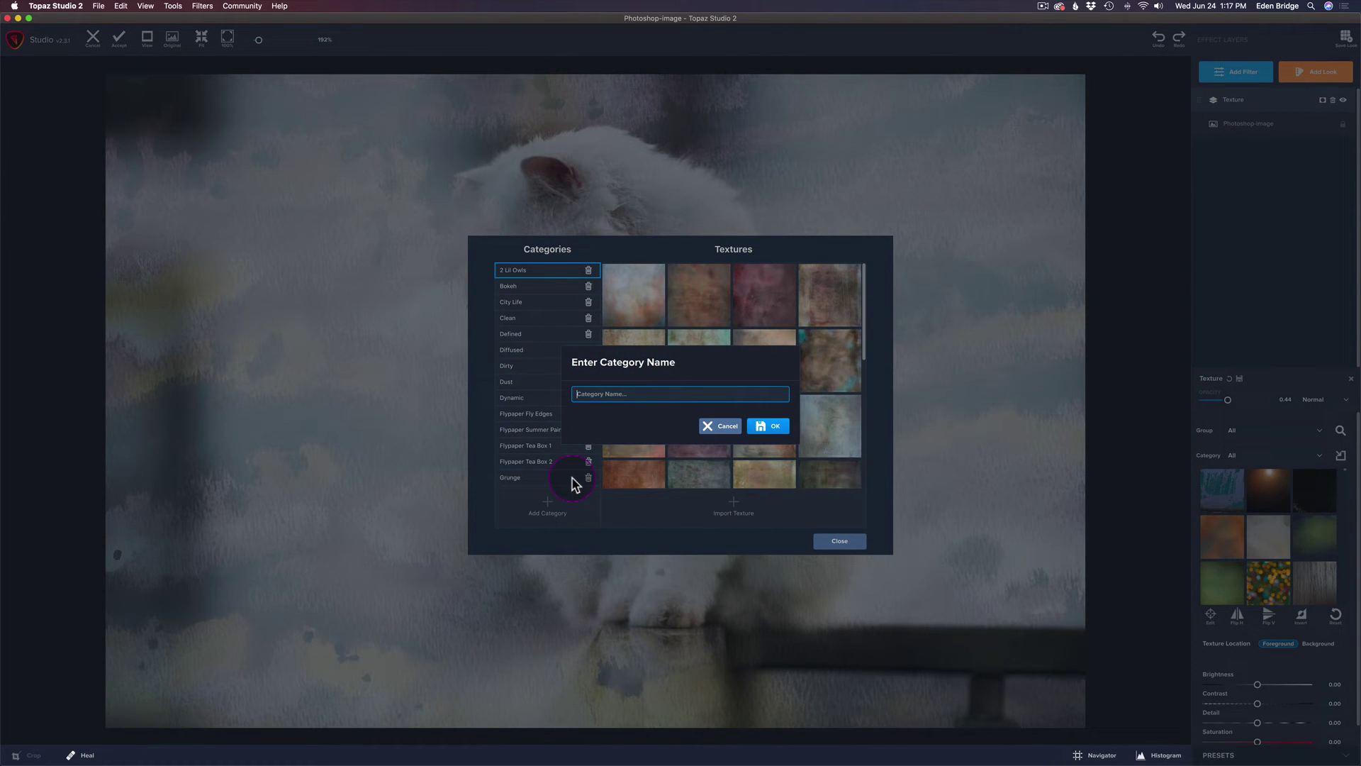
type("Stock Textures")
left_click(773, 427)
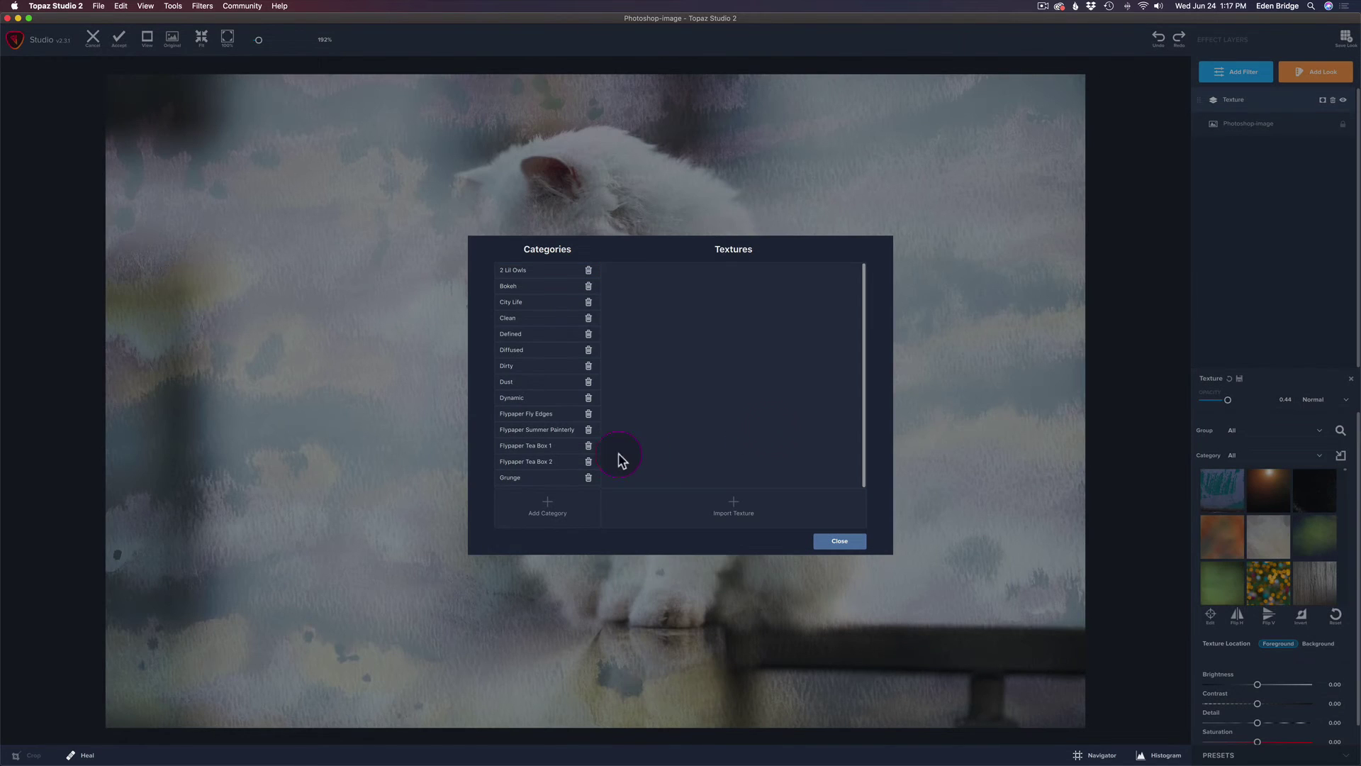
scroll(567, 457, "down", 5)
scroll(567, 459, "down", 3)
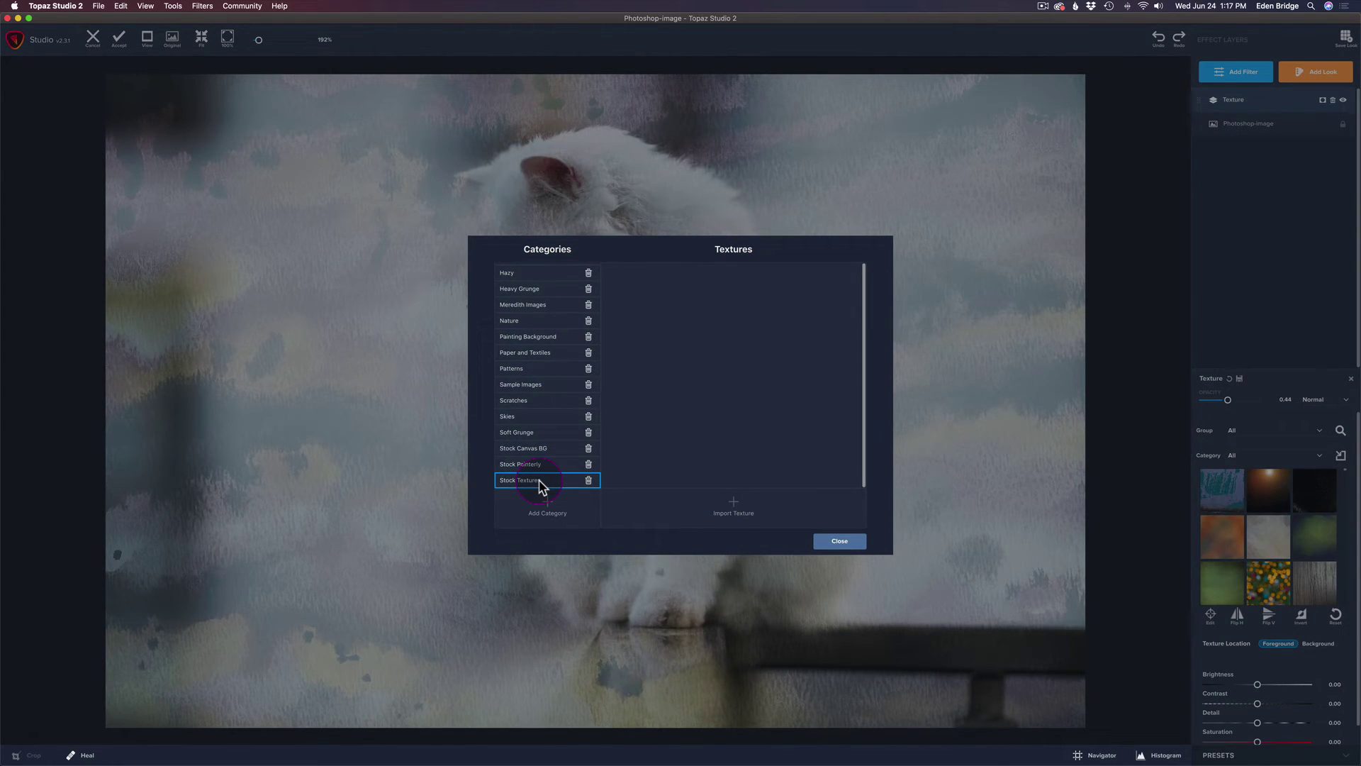
Start a texture import for Stock Textures and open the Textures from Stock subfolder under OWC HD, Pictures- Set 1, Textures, Textures from Stock
left_click(732, 509)
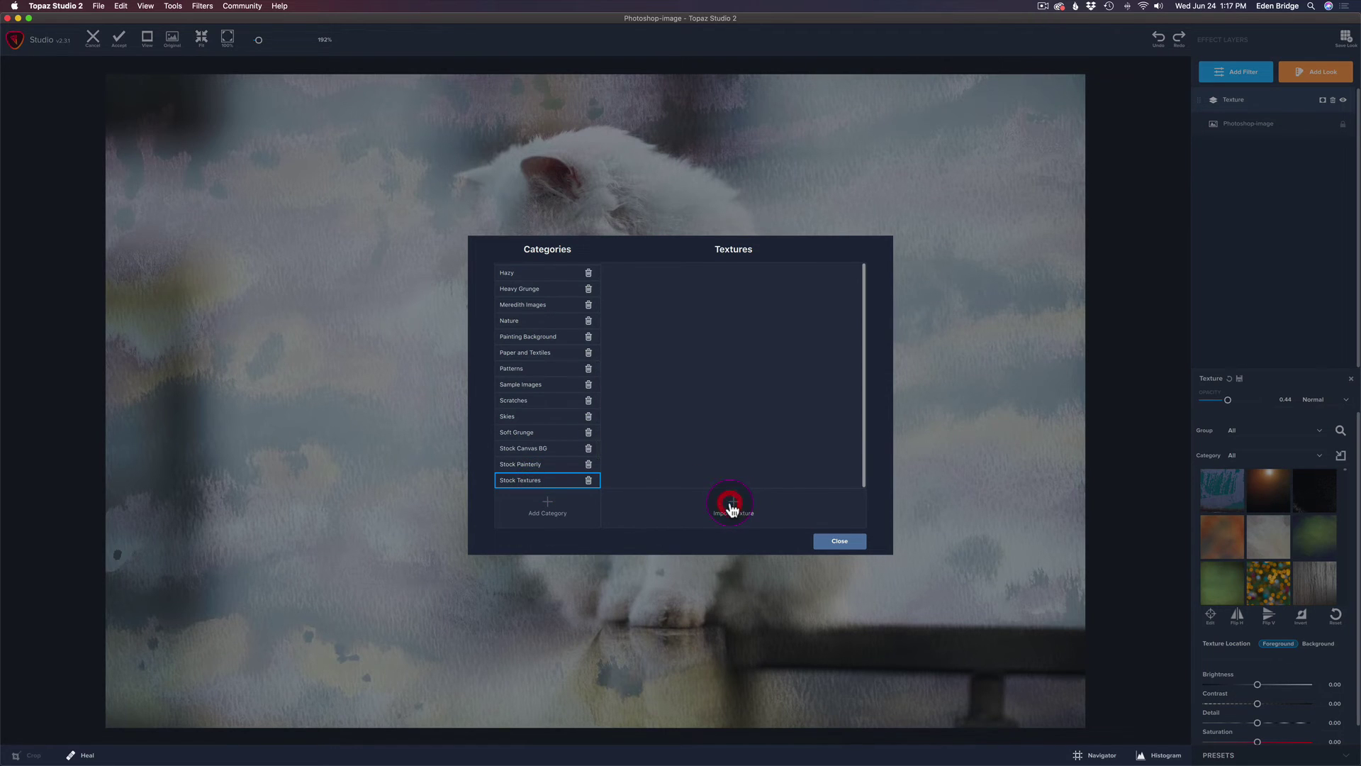
left_click(384, 457)
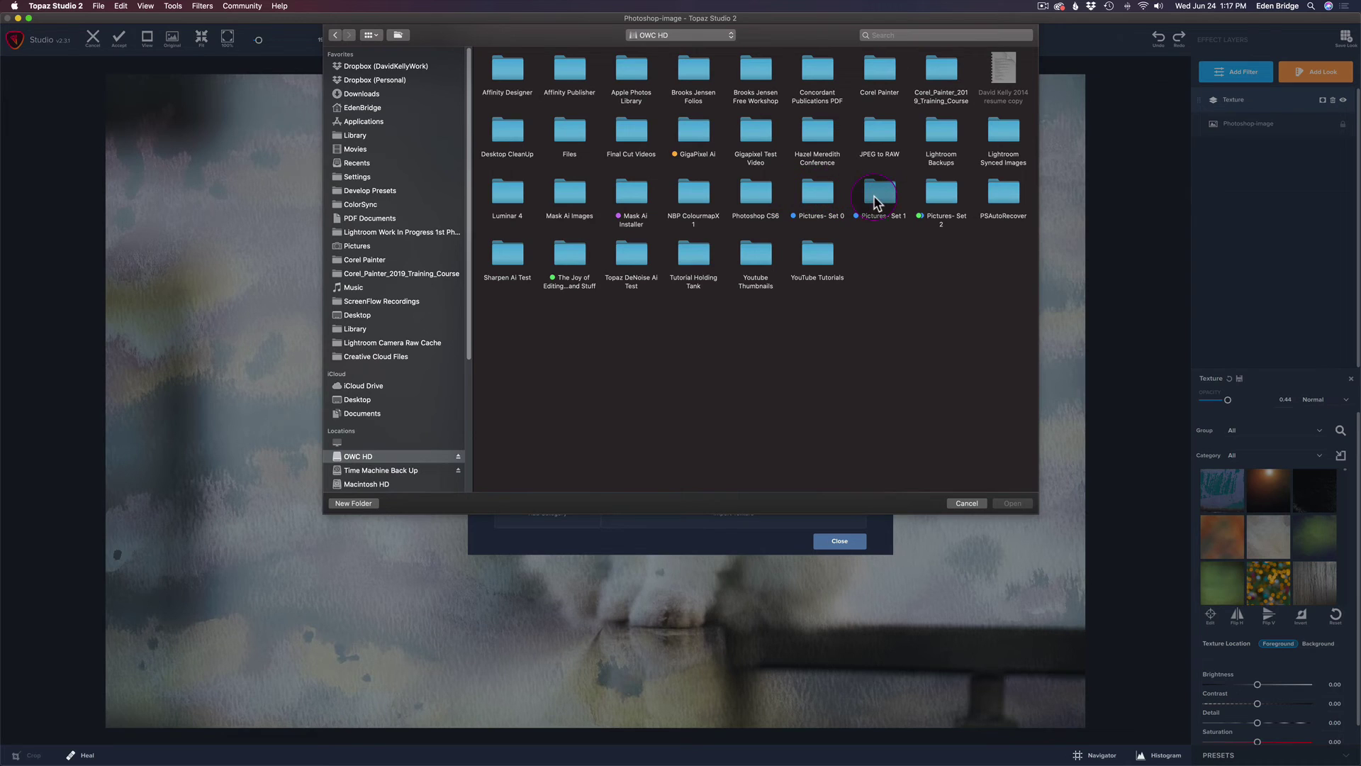
double_click(877, 202)
left_click(704, 381)
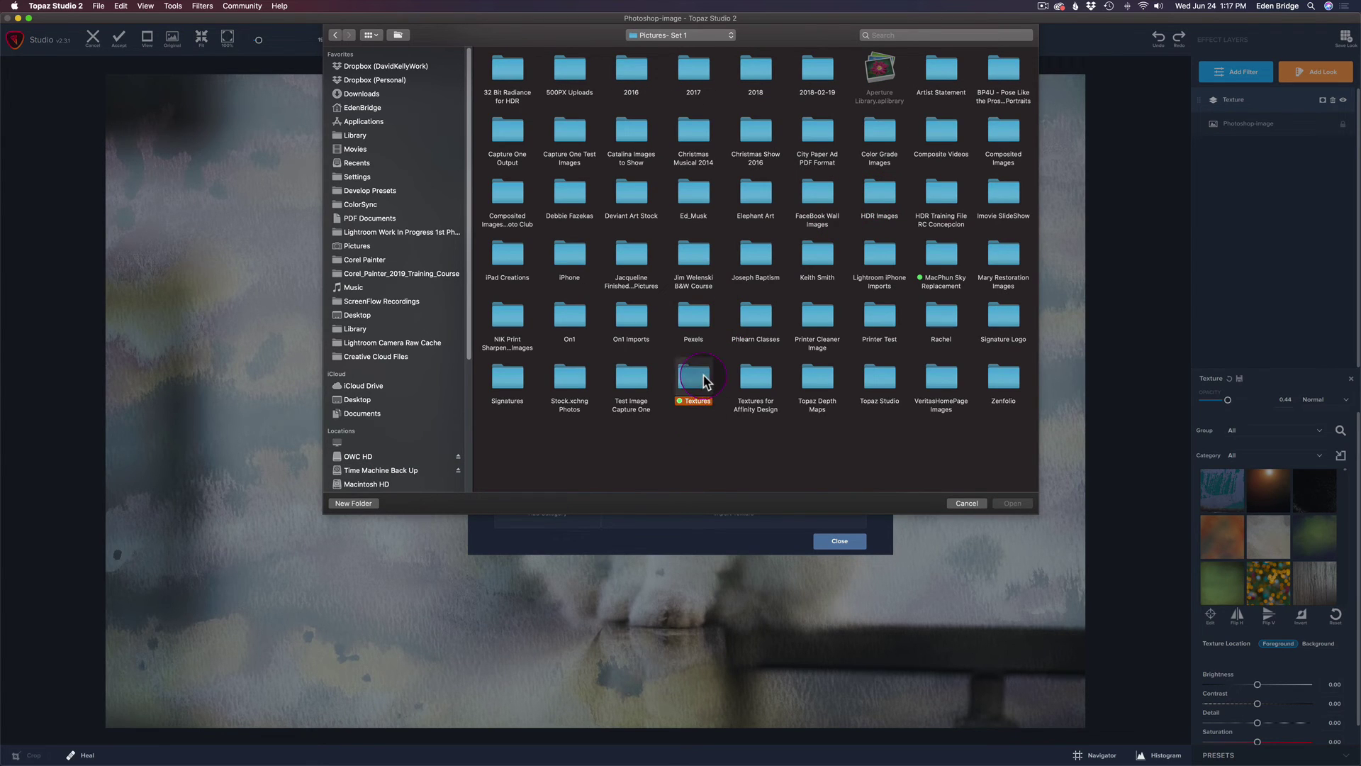
double_click(704, 380)
left_click(820, 132)
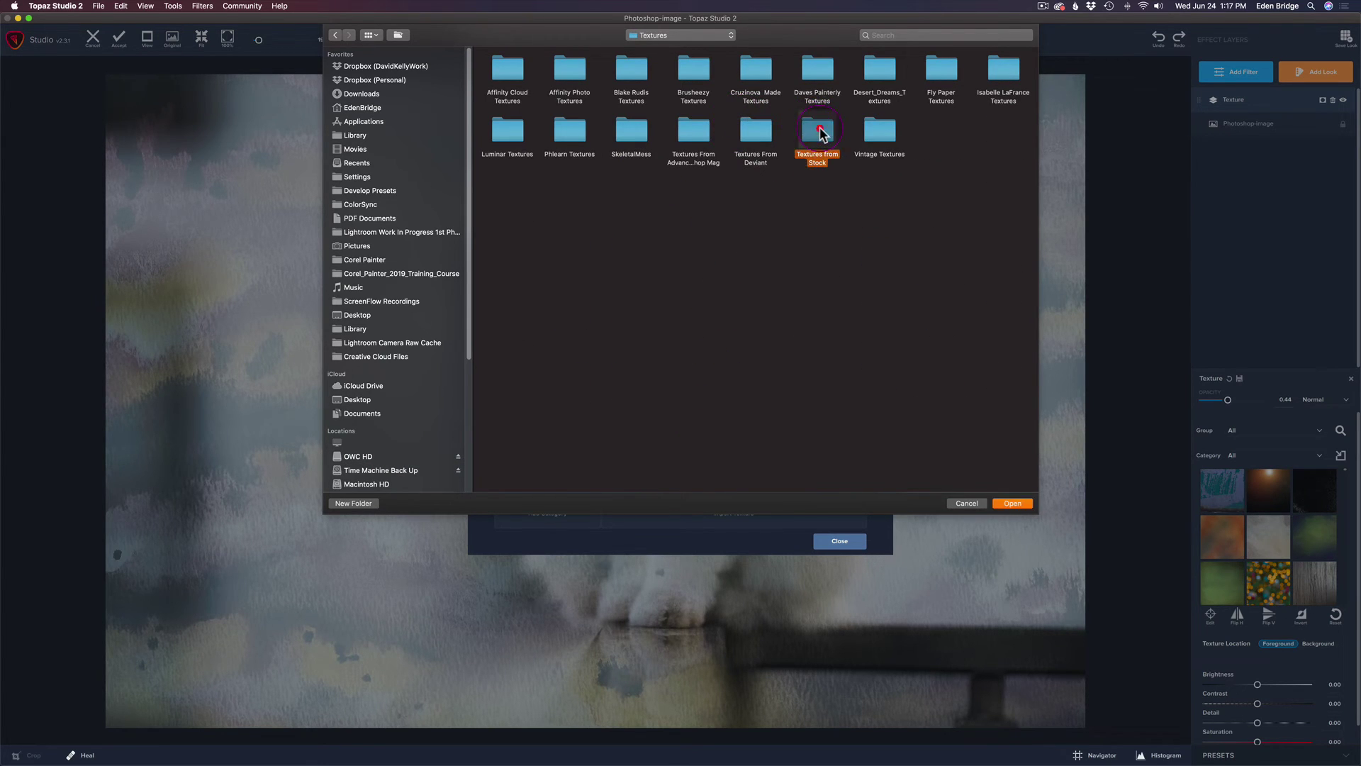
double_click(820, 132)
left_click(626, 74)
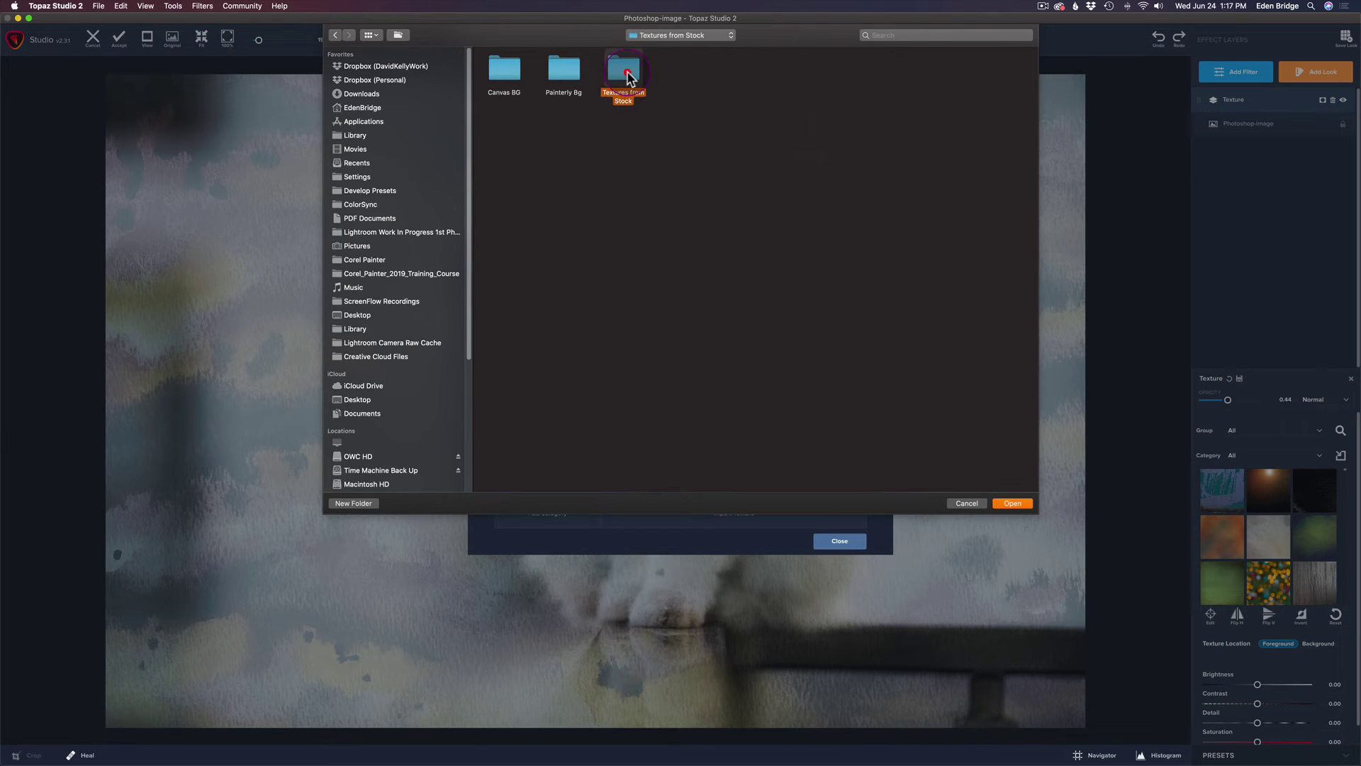
double_click(626, 74)
Import all the images in the Textures from Stock subfolder into the Stock Textures category and close the texture manager
left_click_drag(789, 59, 479, 104)
left_click(1025, 503)
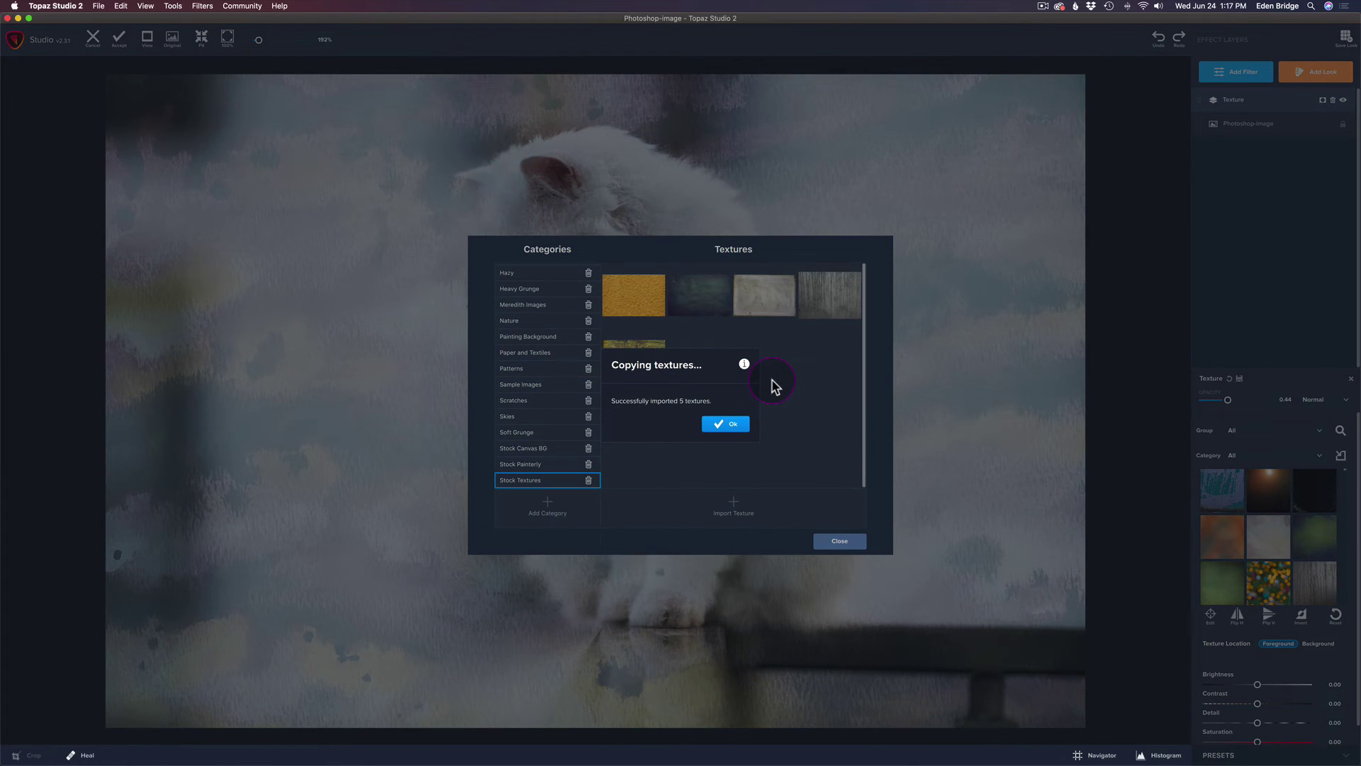
left_click(735, 425)
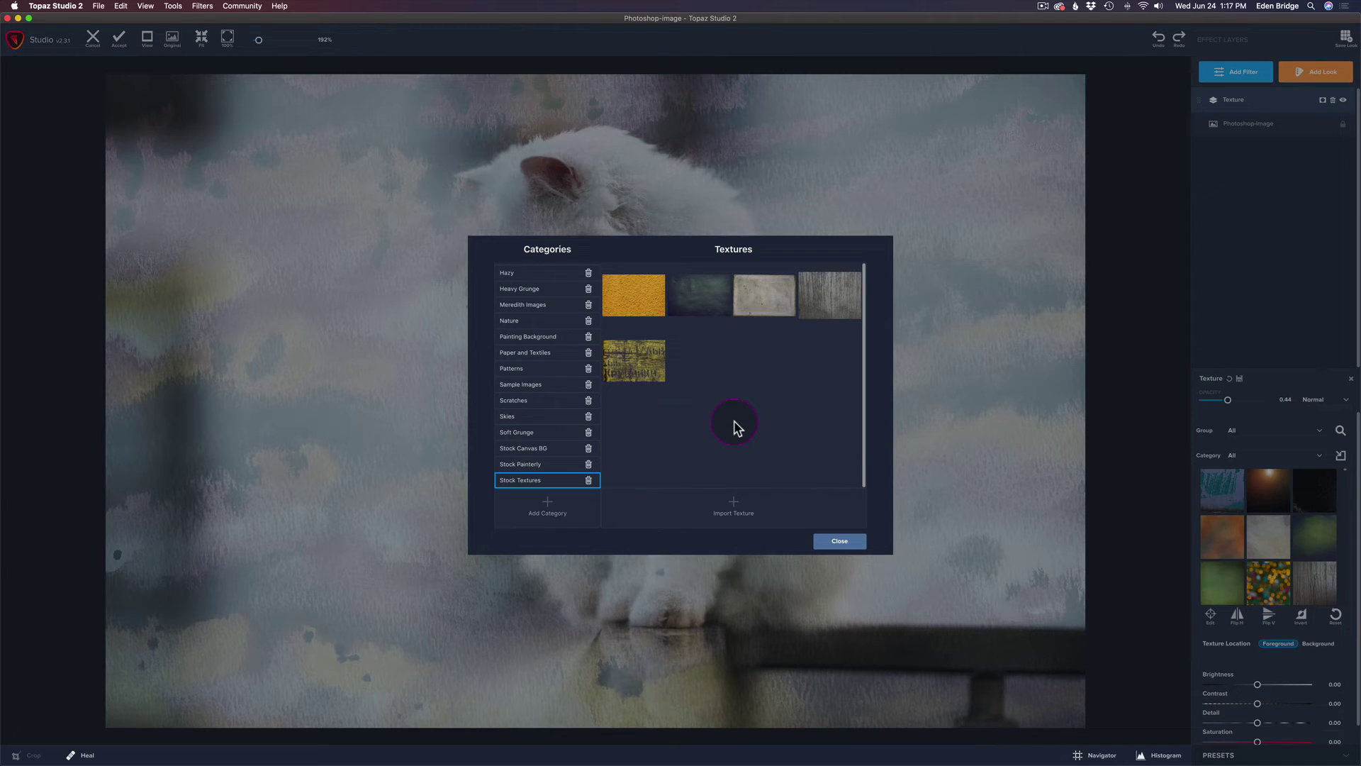
left_click(839, 541)
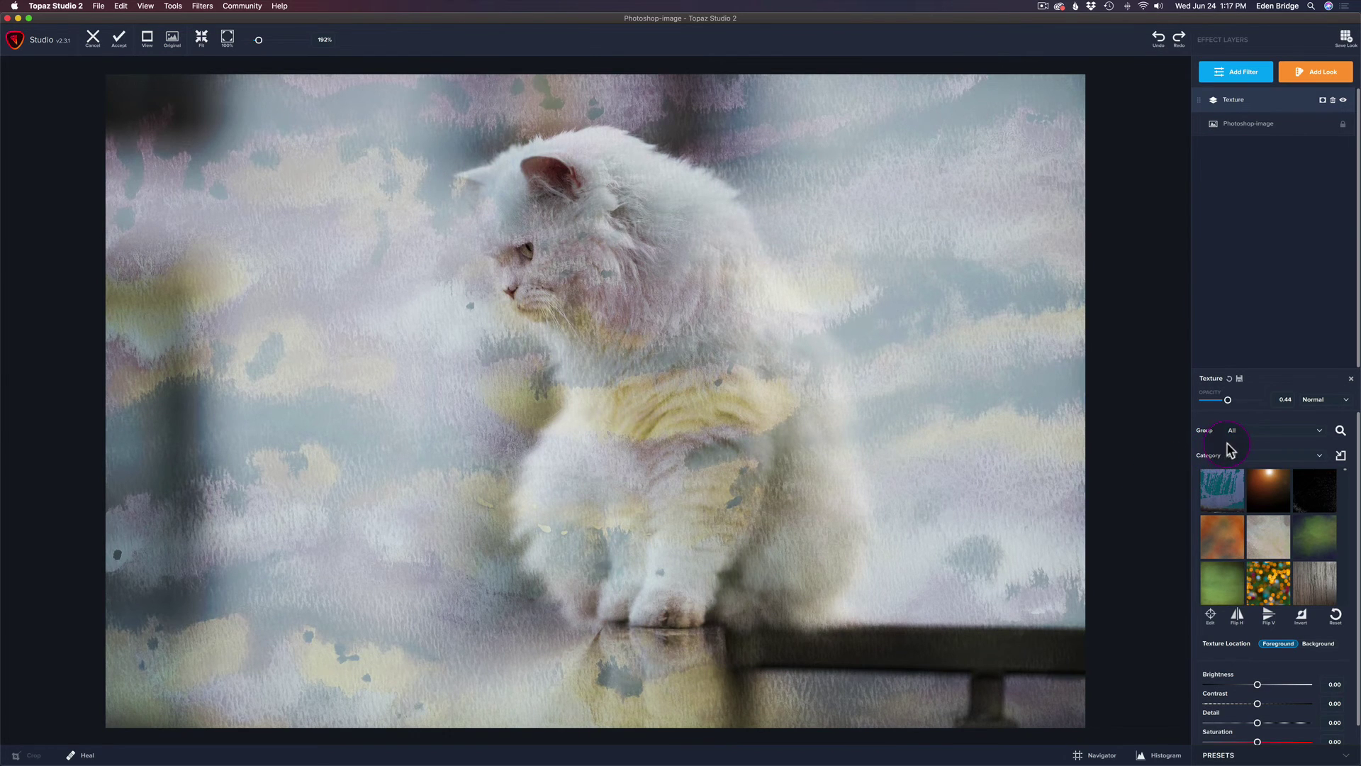
Show the Stock Textures category of the Custom texture group in the Texture filter
left_click(1320, 434)
left_click(1303, 458)
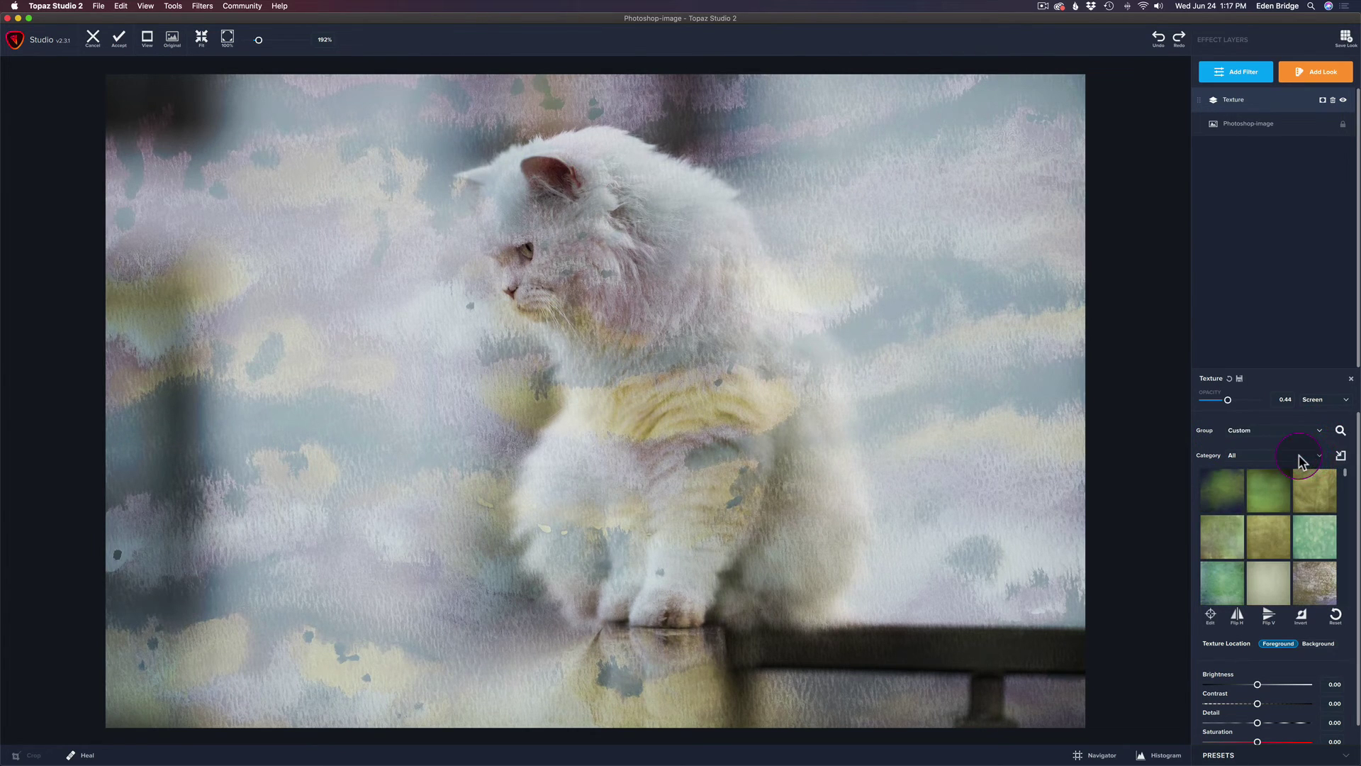
left_click(1317, 455)
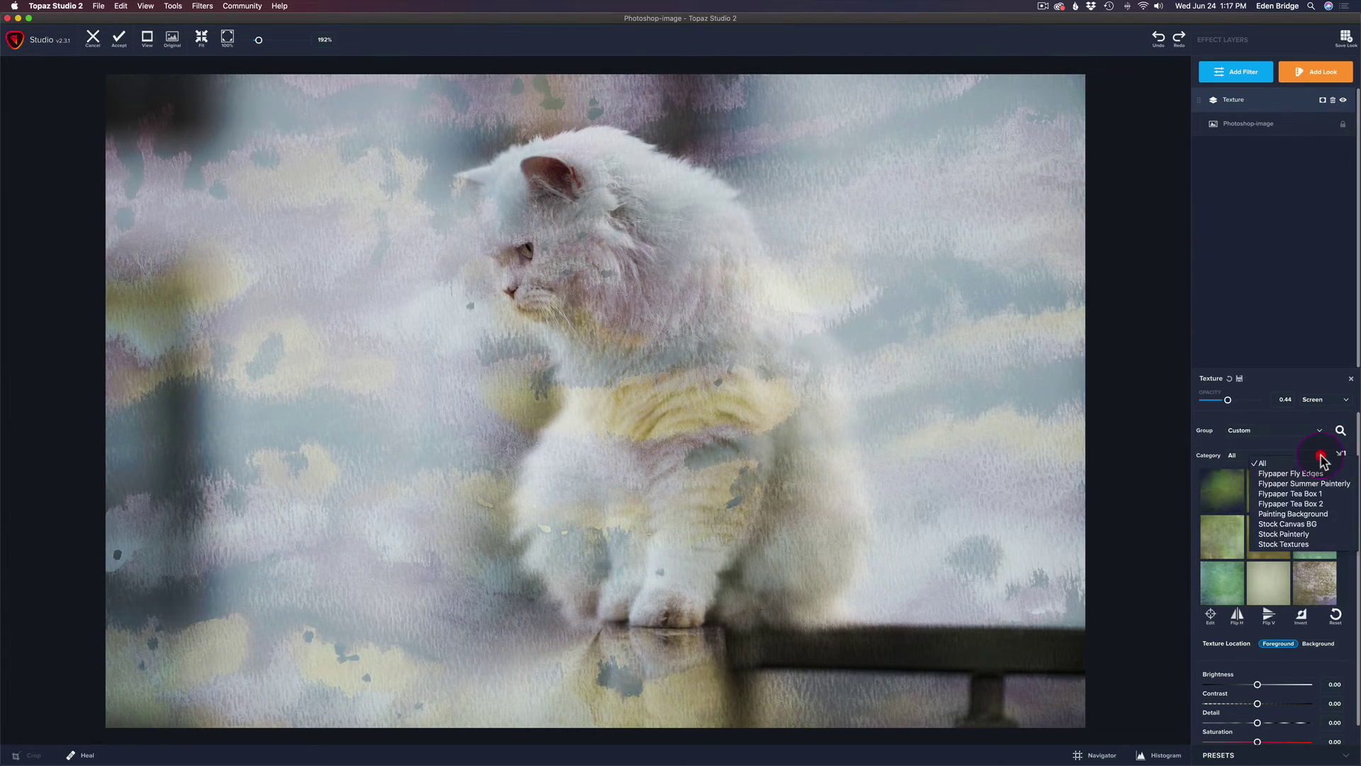
left_click(1291, 544)
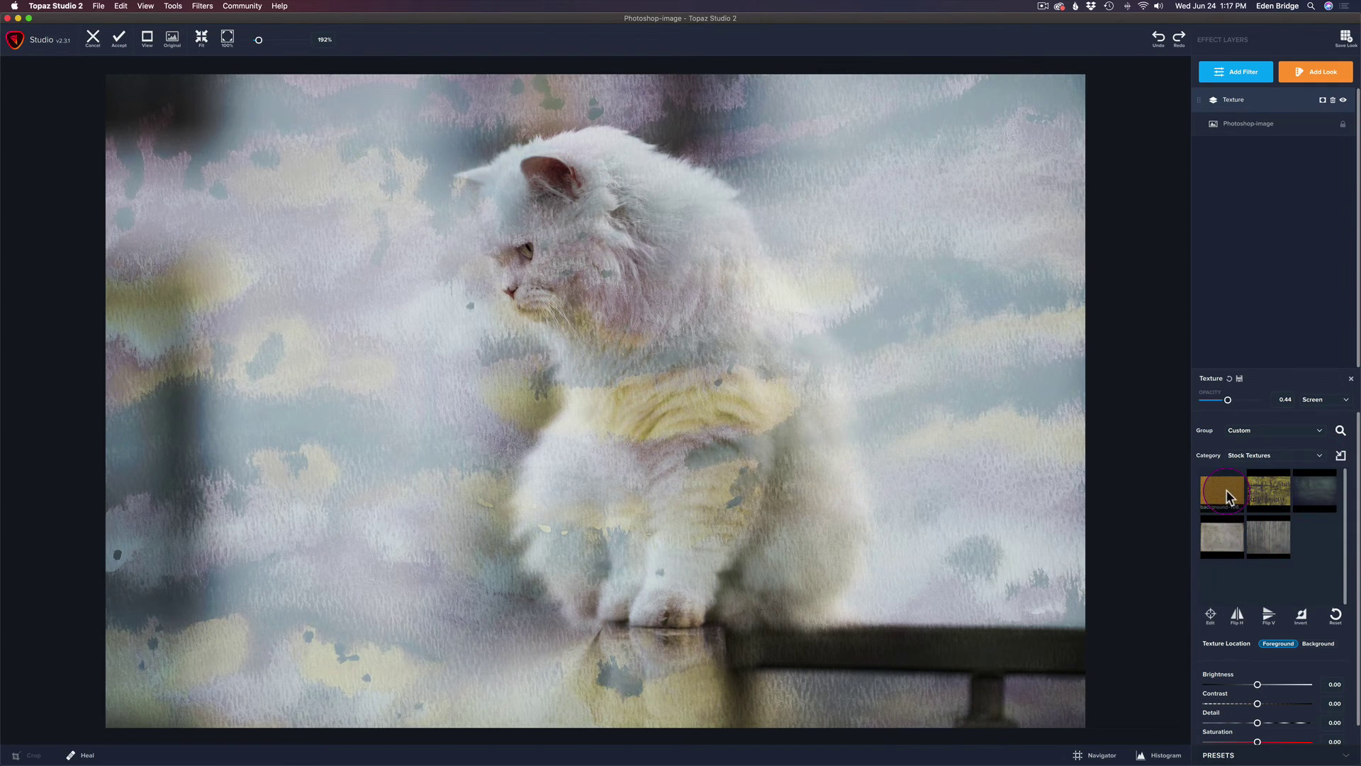
Apply the orange stock texture to the cat photo with blend mode Overlay and opacity 0.30
left_click(1228, 496)
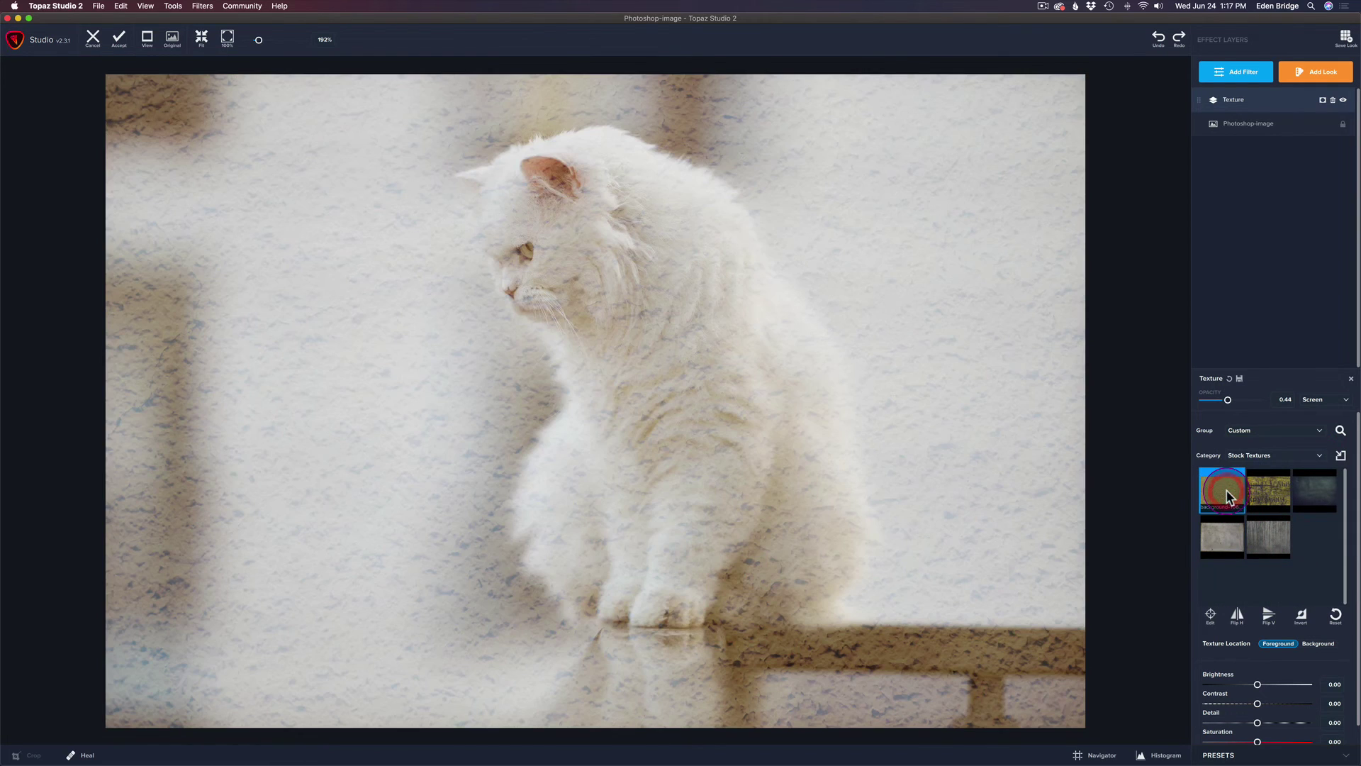
left_click(1345, 404)
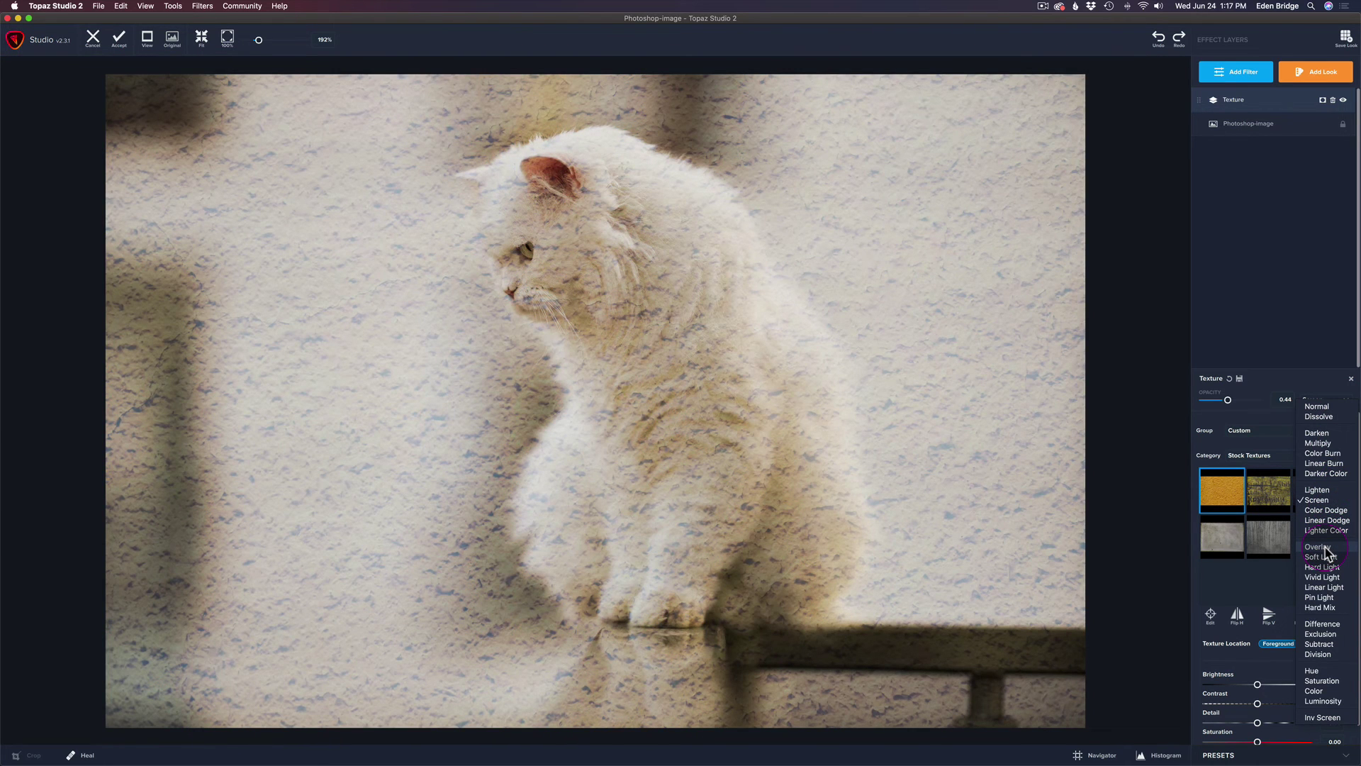
left_click(1322, 549)
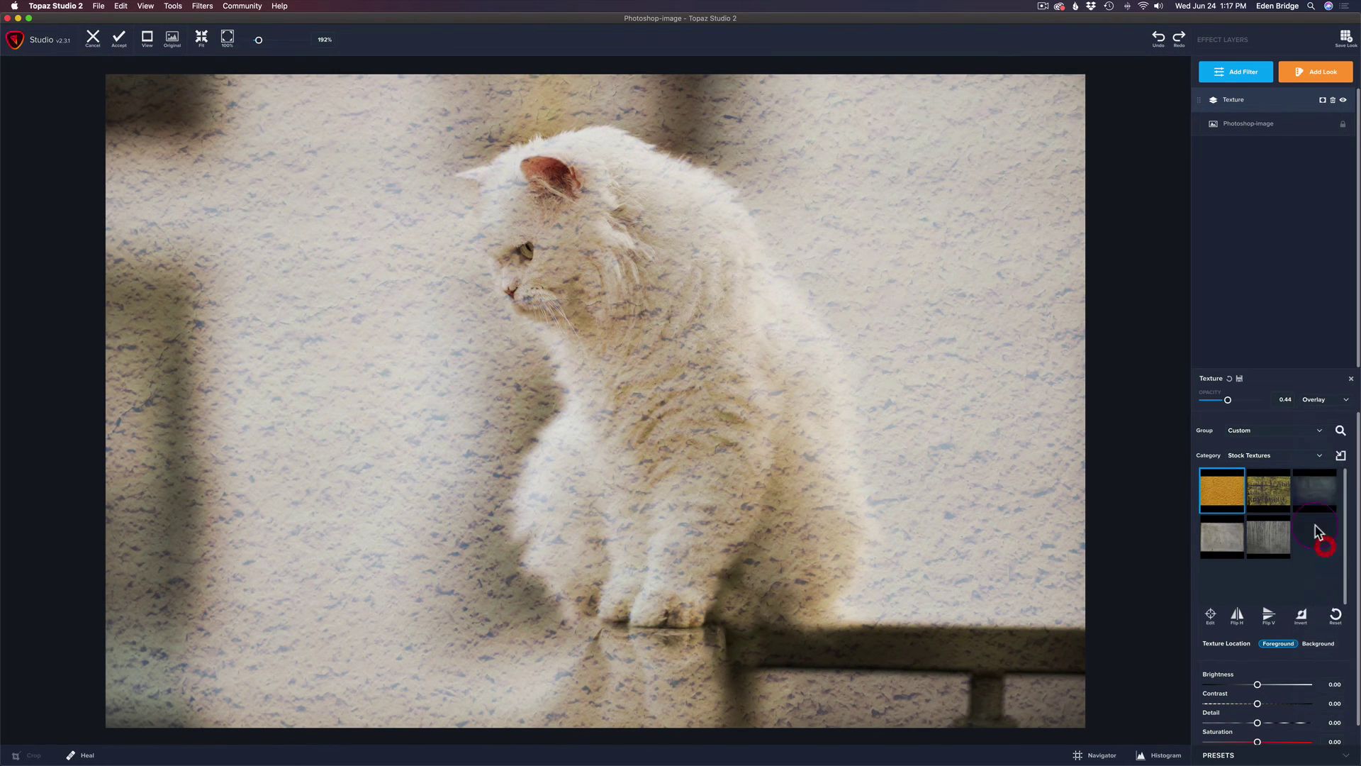
left_click(1225, 400)
left_click_drag(1226, 401, 1219, 401)
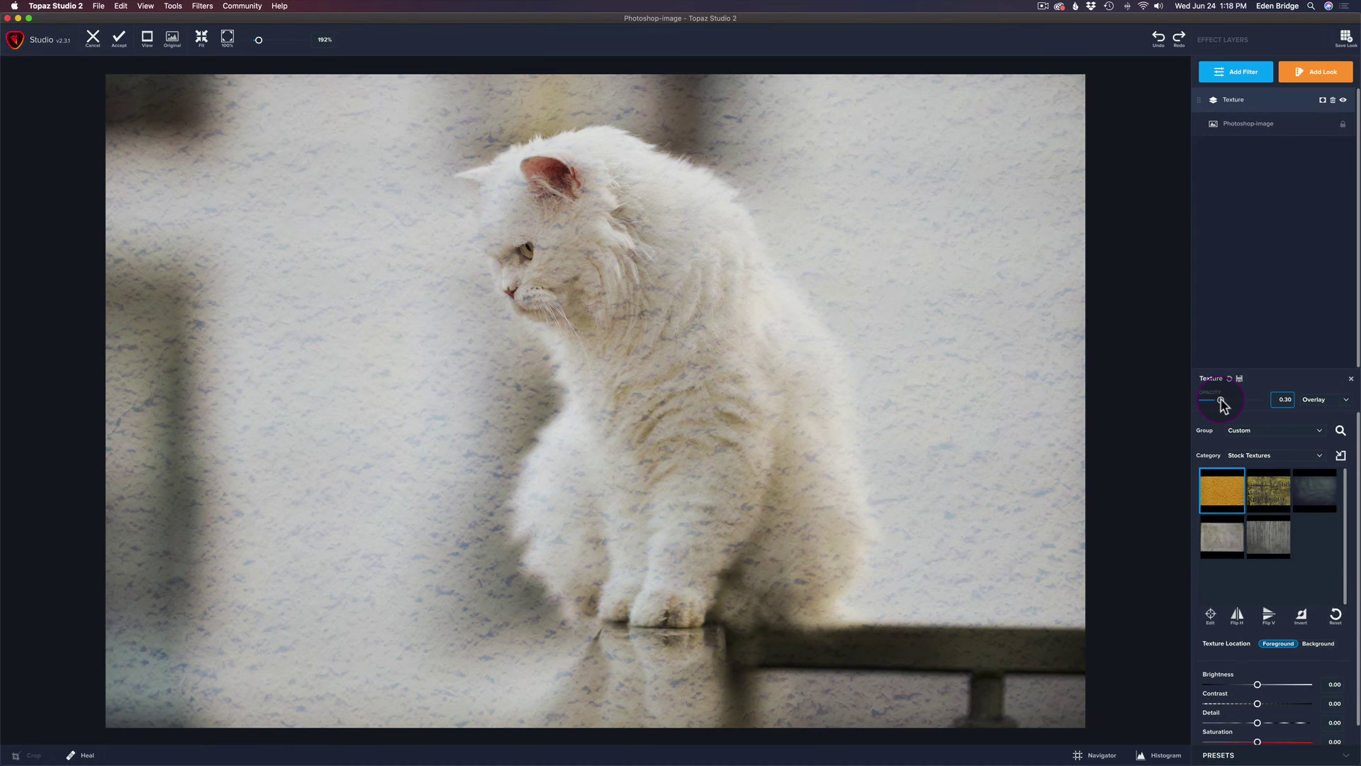
Try the other Stock Textures on the cat photo, ending with the grey vertical-grain grunge texture
left_click(1270, 489)
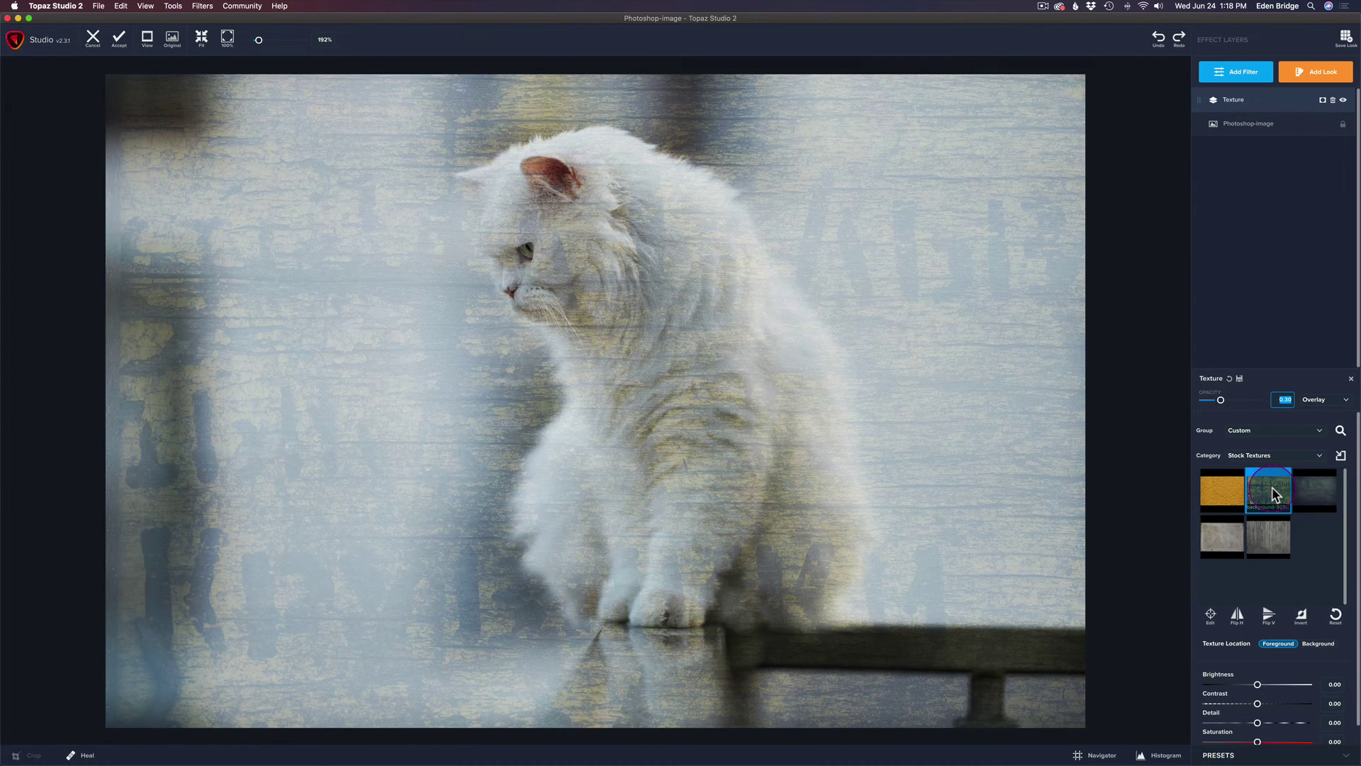
left_click(1304, 492)
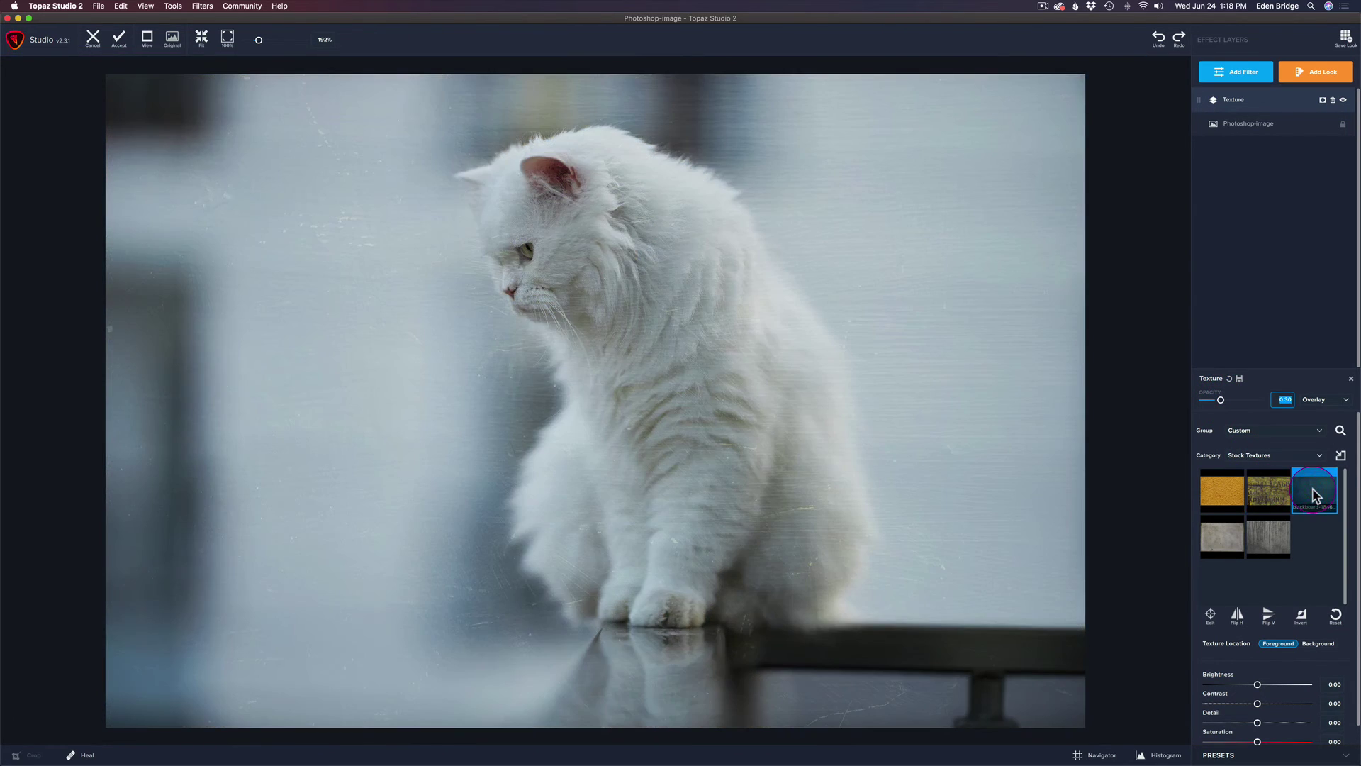
left_click(1266, 530)
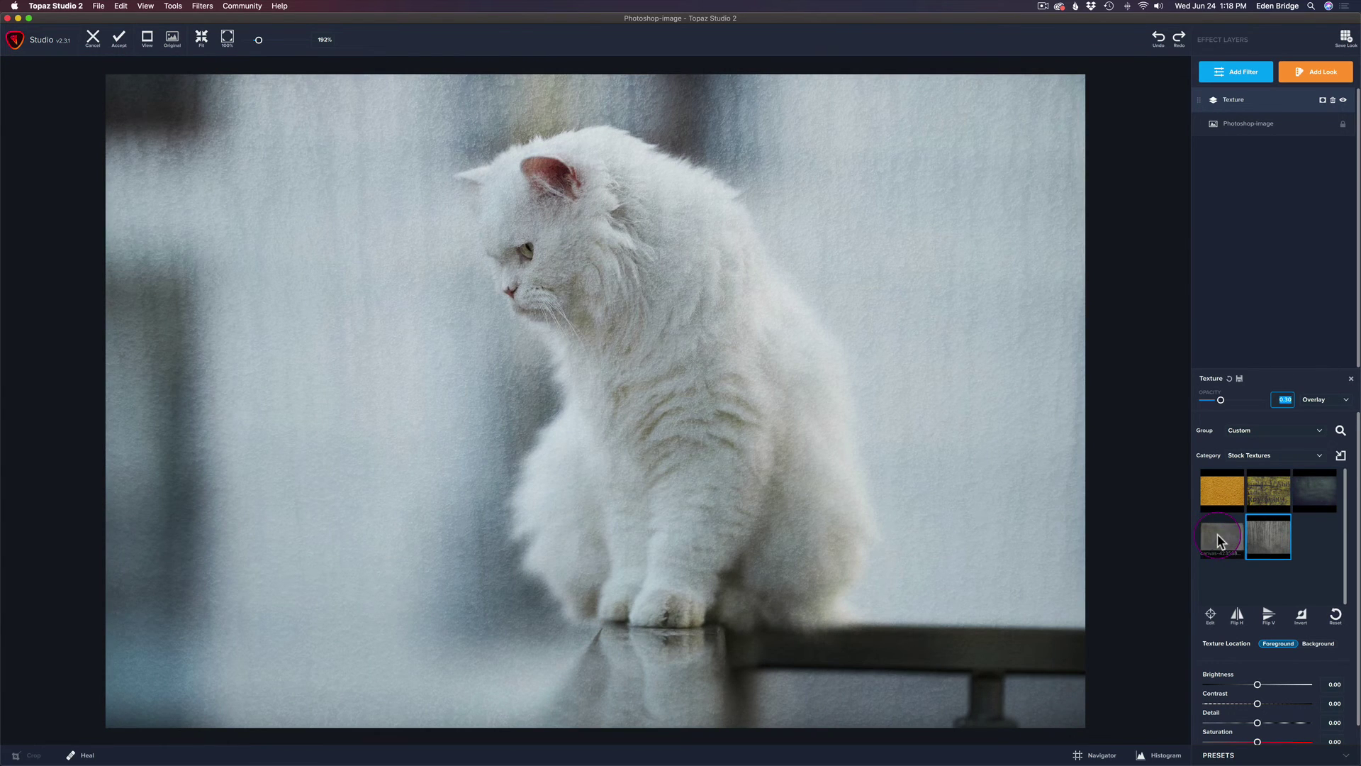
left_click(1269, 536)
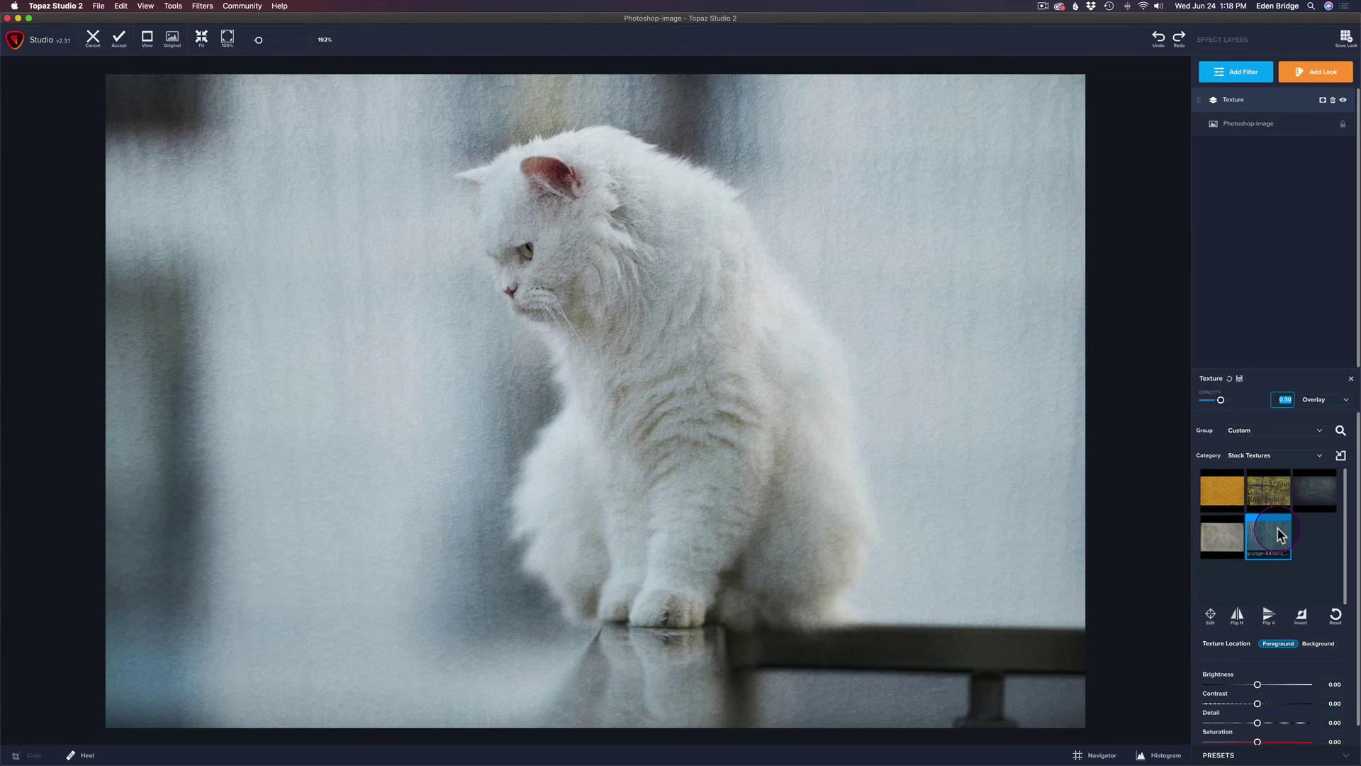
Return the texture group to All and open the Stock Textures category in the texture manager
left_click(1341, 457)
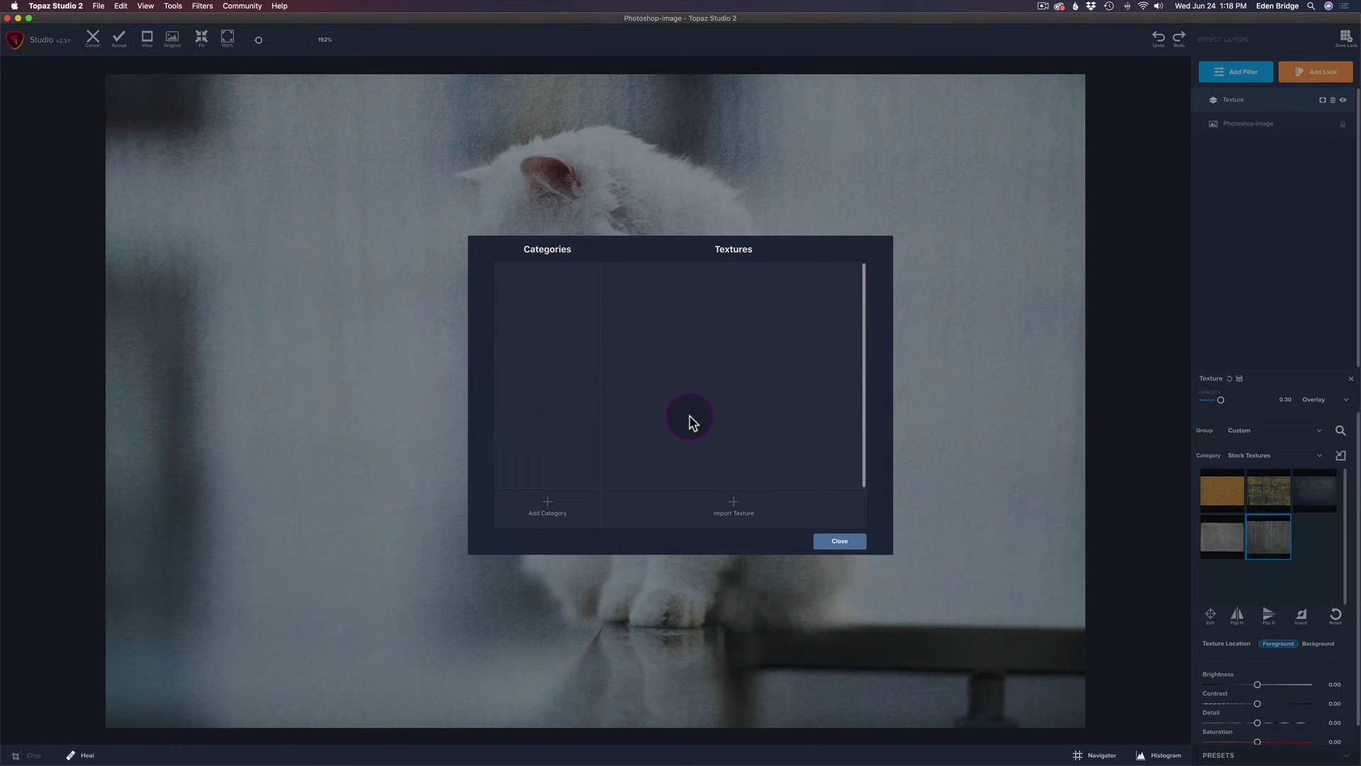
left_click(850, 543)
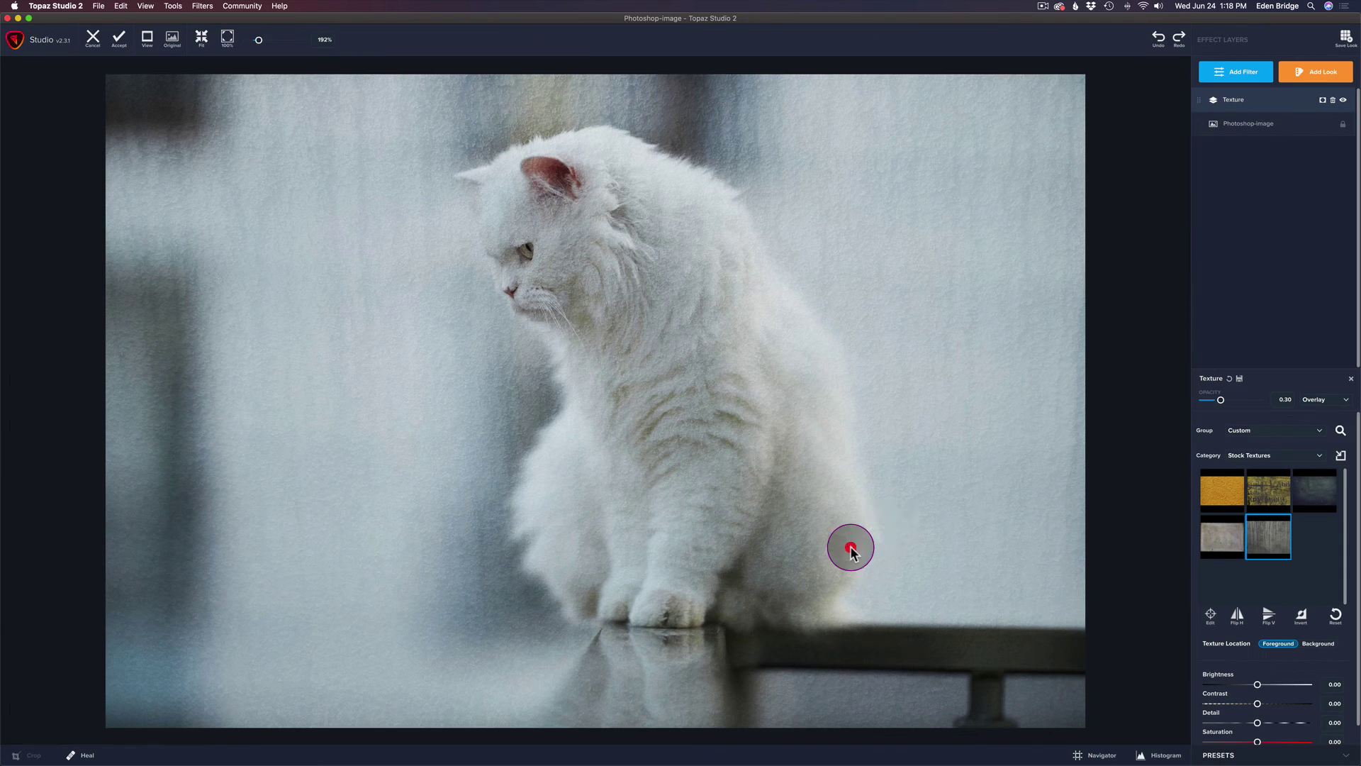
left_click(1317, 429)
left_click(1301, 439)
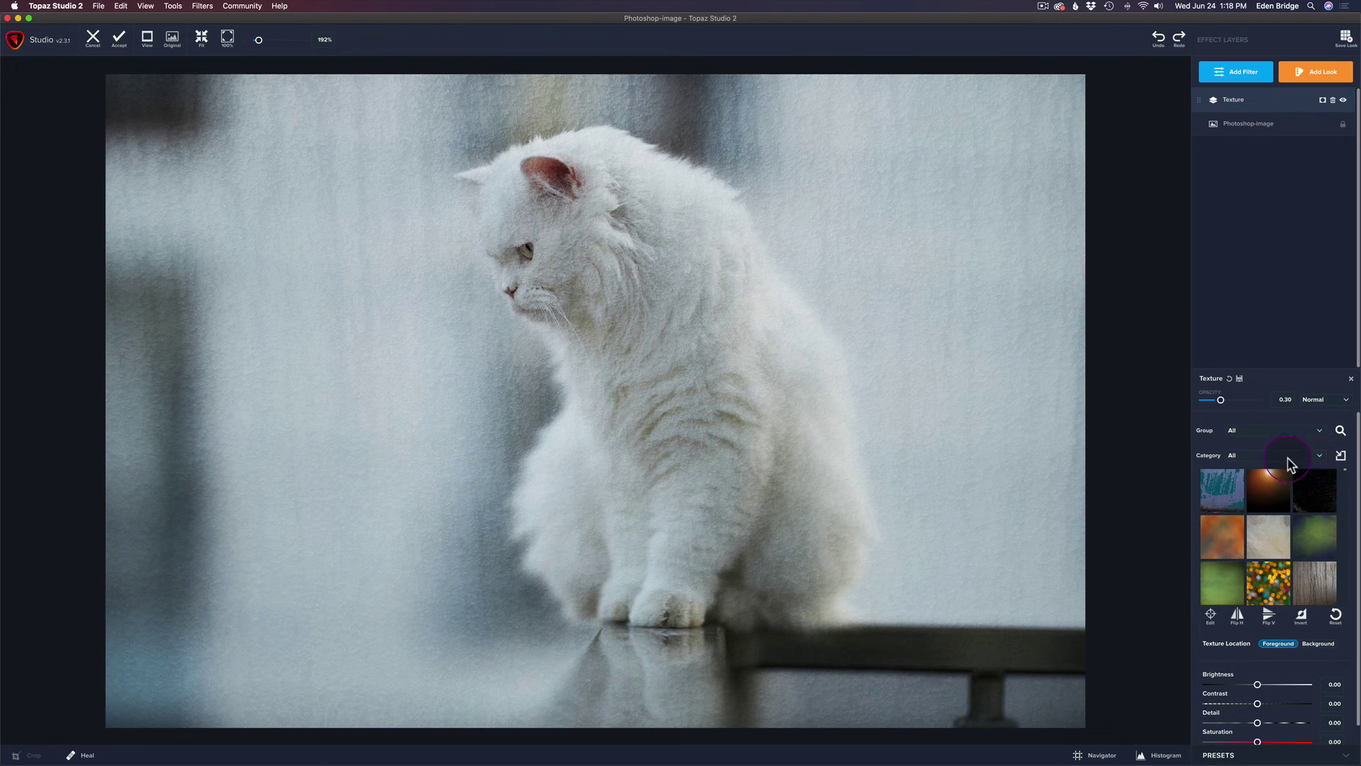
left_click(1340, 455)
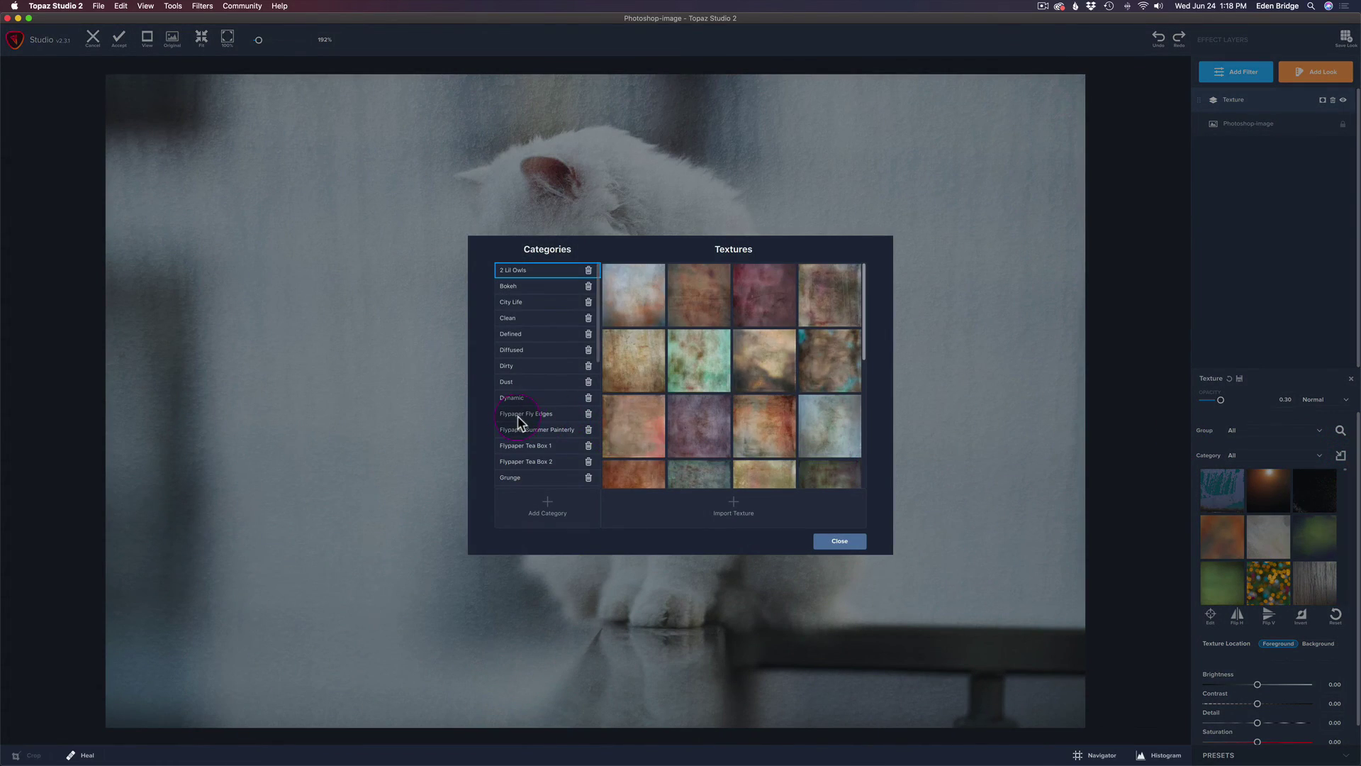
scroll(539, 422, "down", 10)
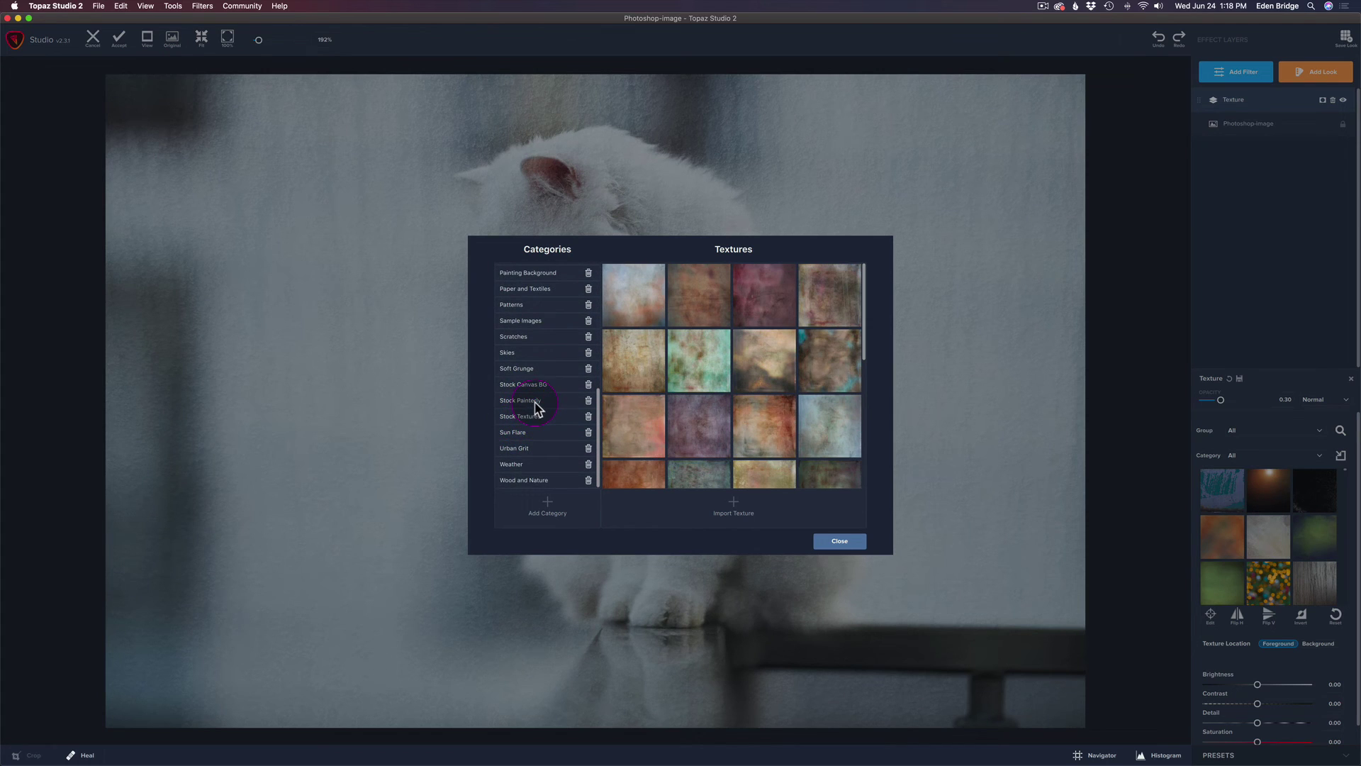
left_click(543, 418)
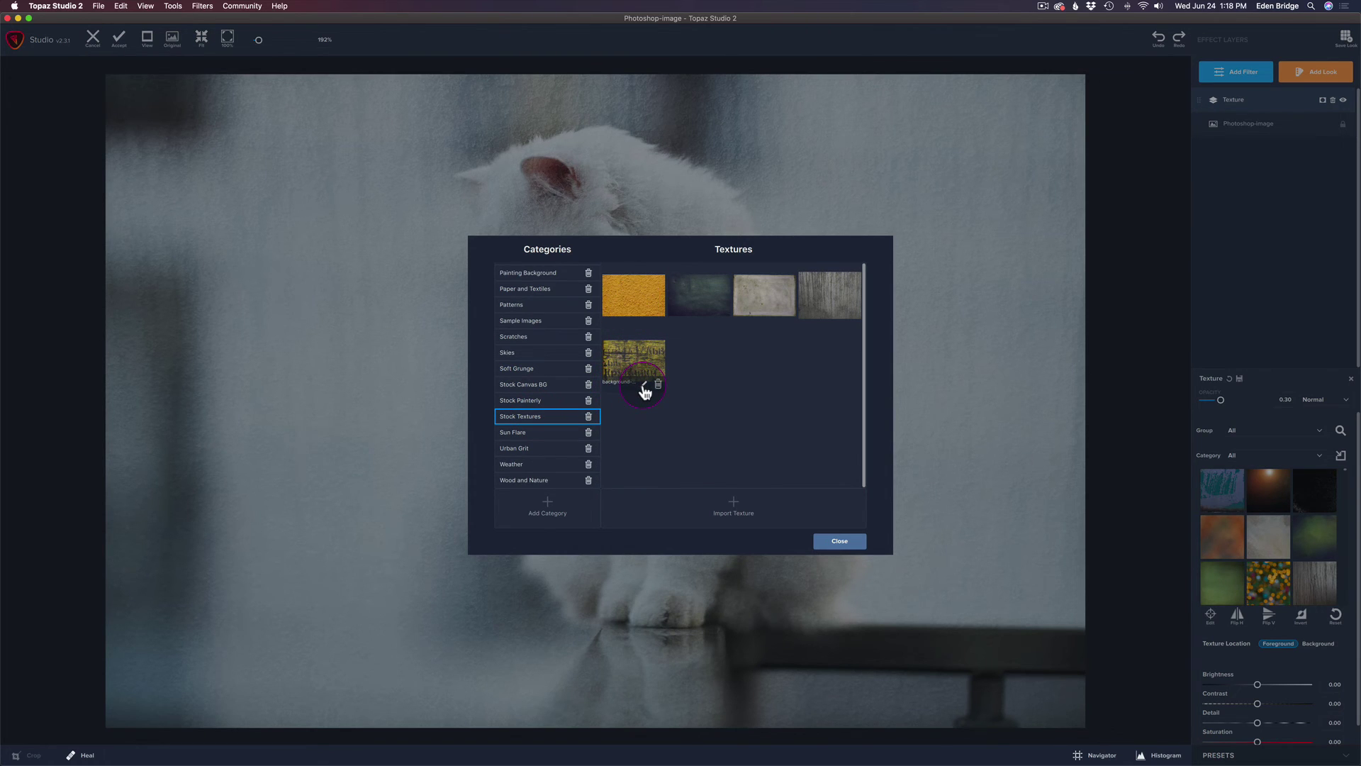
Rename the yellow grunge texture in the Stock Textures category and close the texture manager
left_click(643, 389)
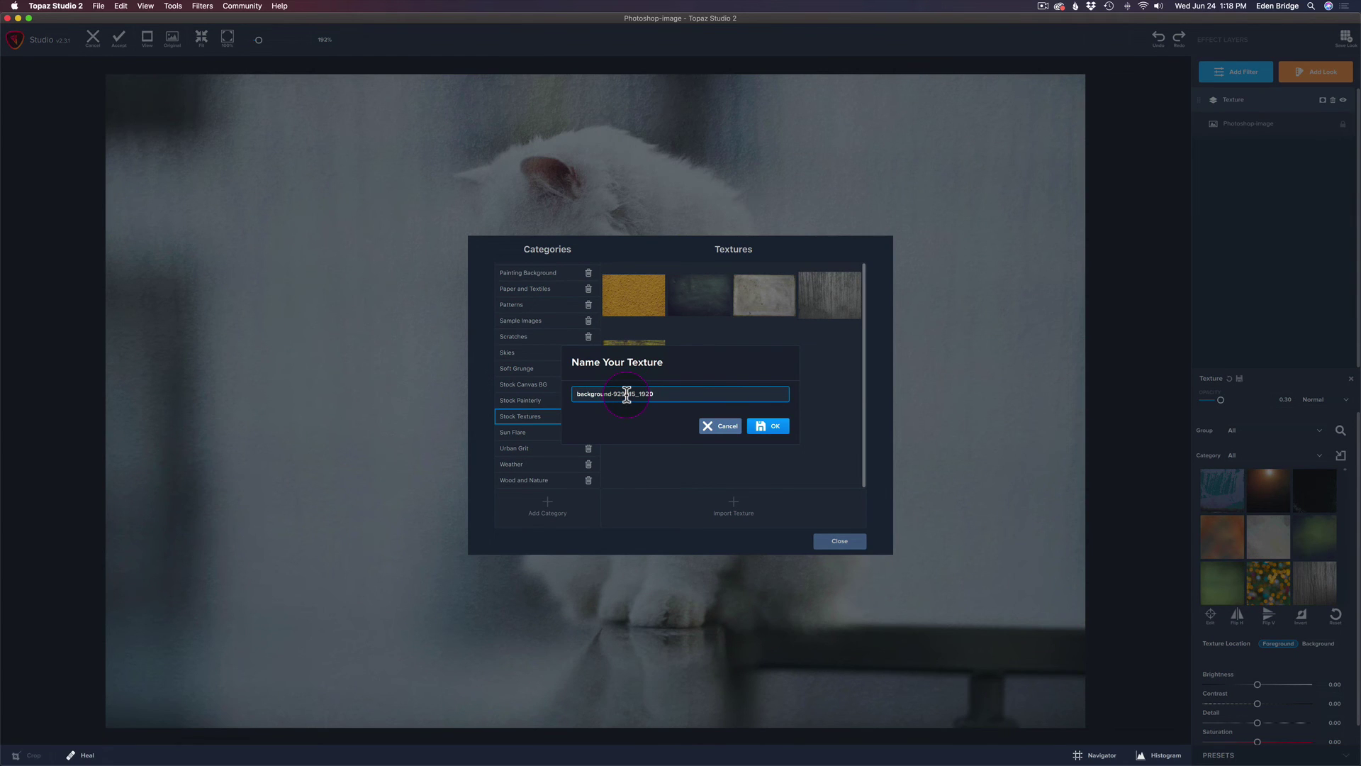
triple_click(627, 395)
type("w")
left_click(774, 426)
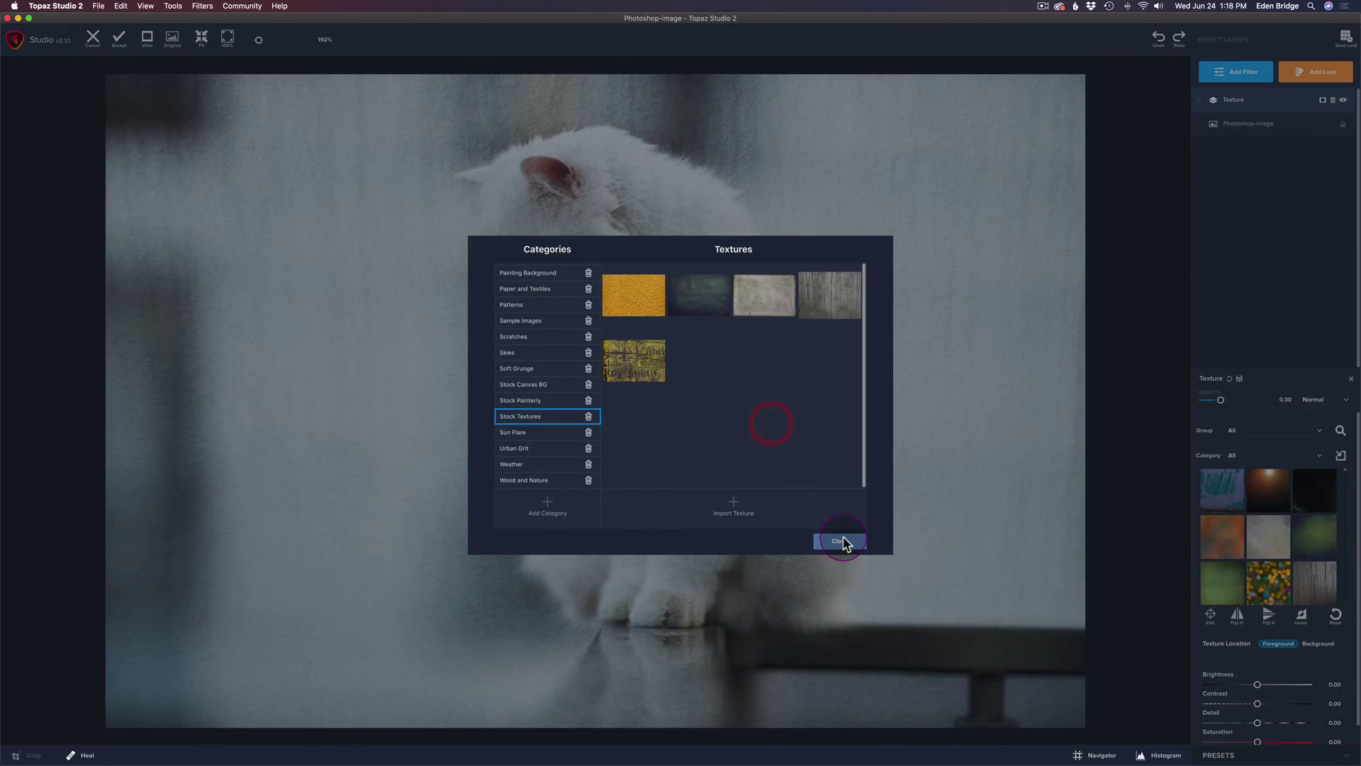
left_click(840, 541)
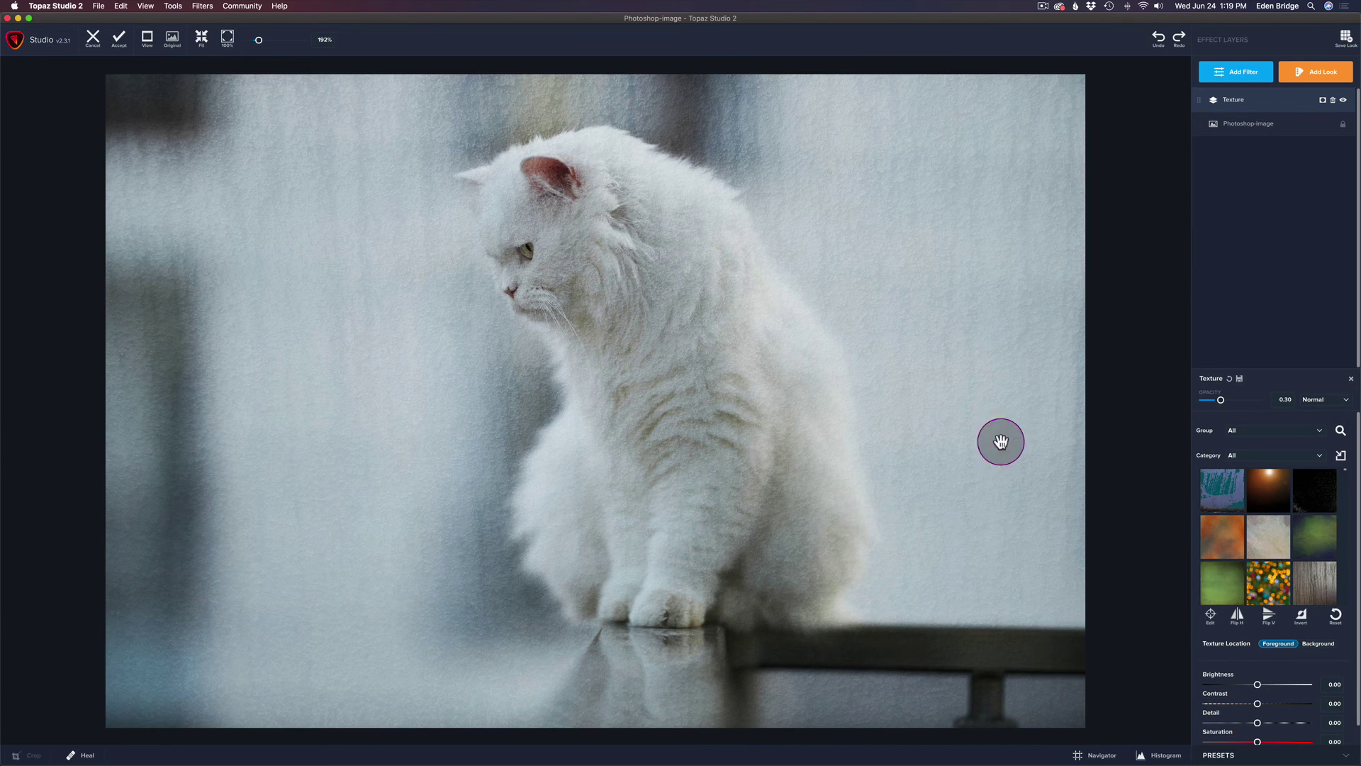
Show the Custom group's Stock Textures category again and check the names of the yellow grunge and orange textures
left_click(1318, 431)
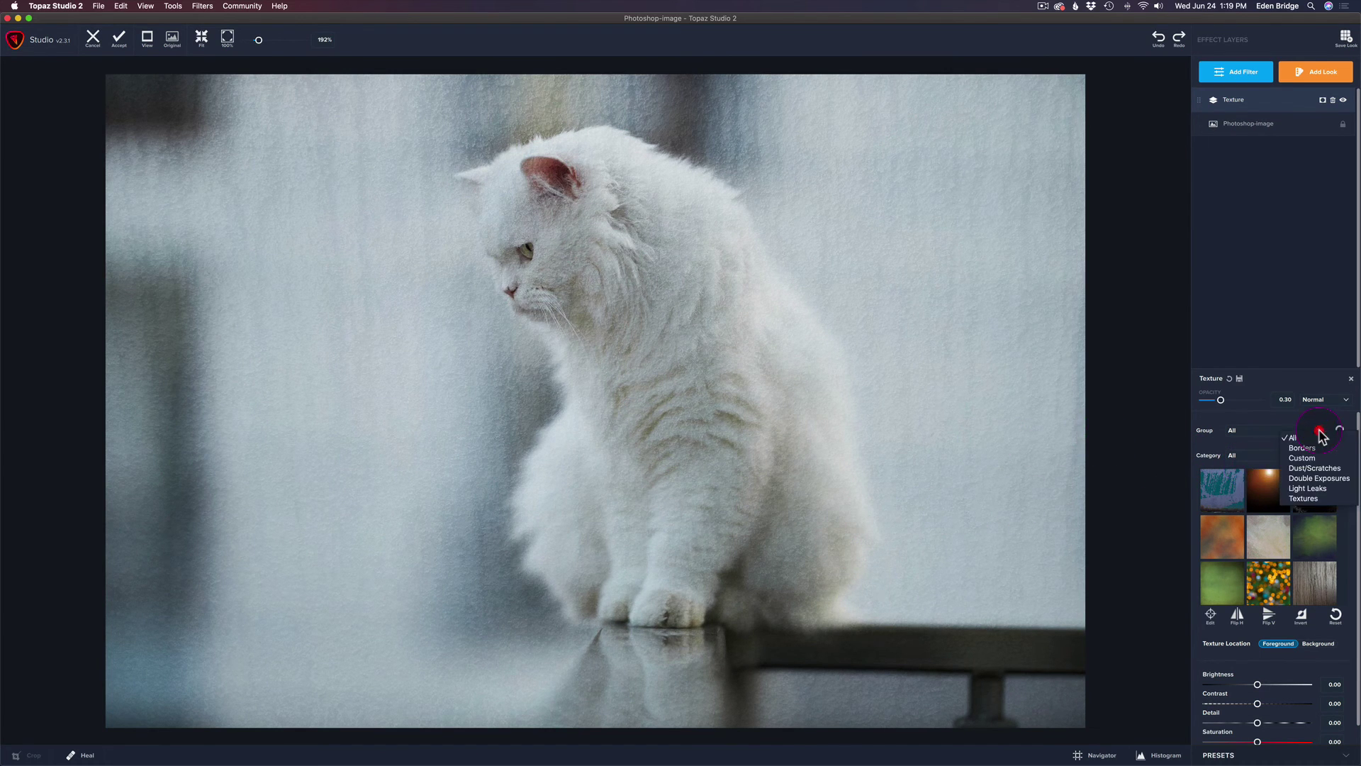
left_click(1316, 458)
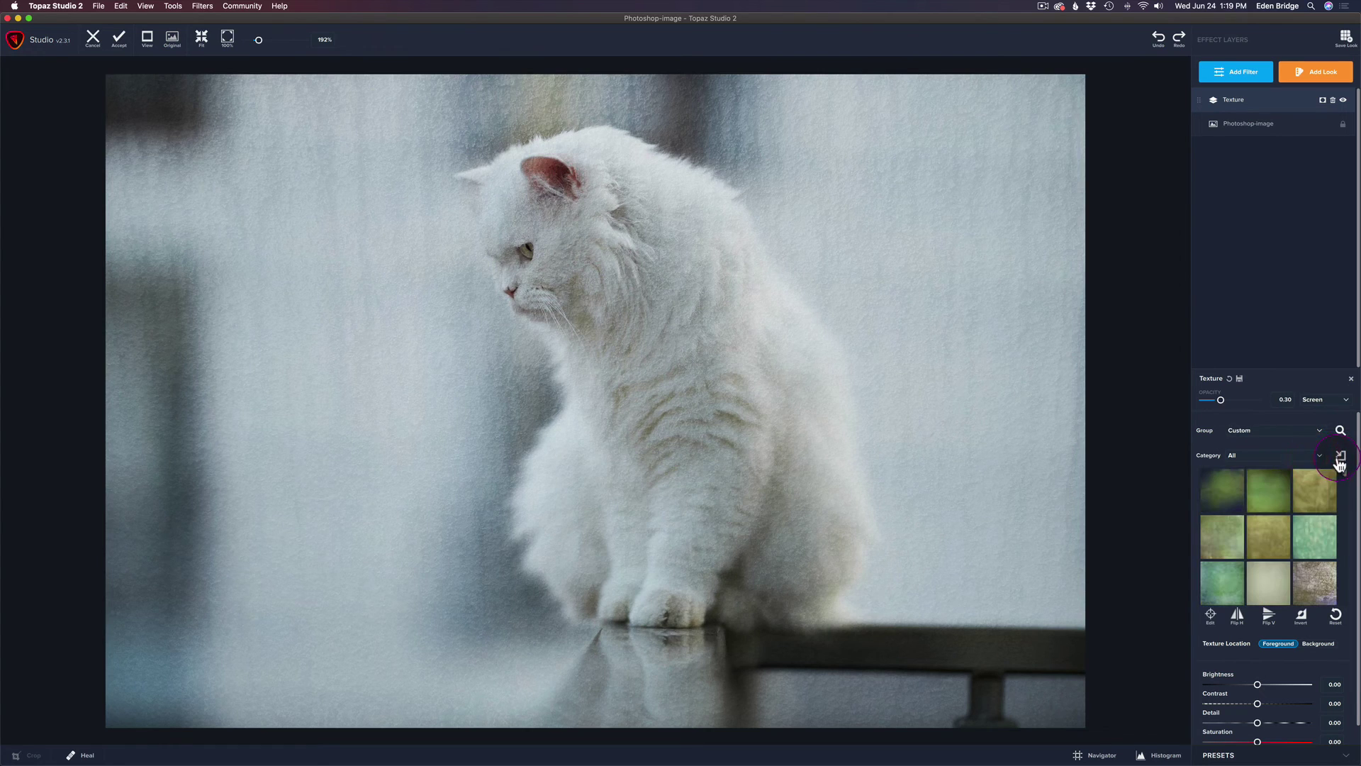
left_click(1321, 458)
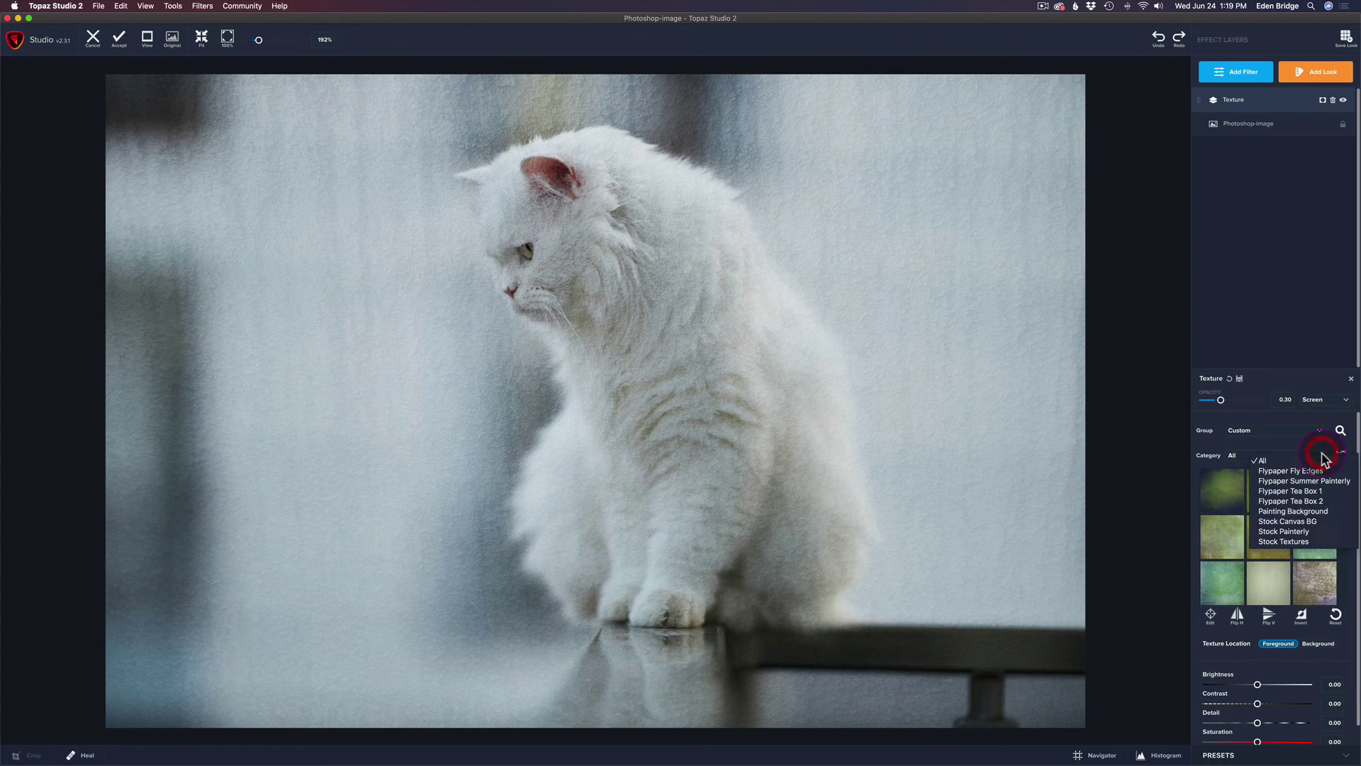
left_click(1307, 541)
left_click(1225, 496)
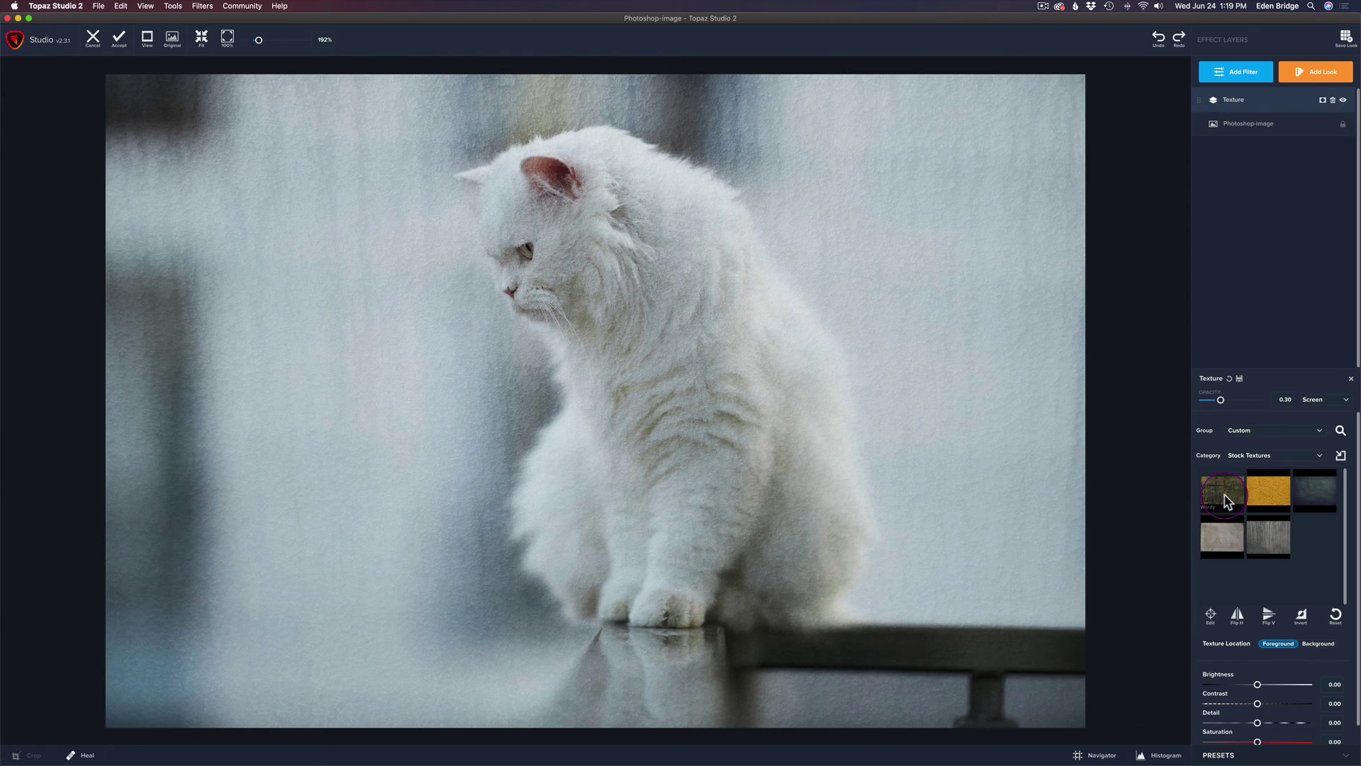
left_click(1268, 496)
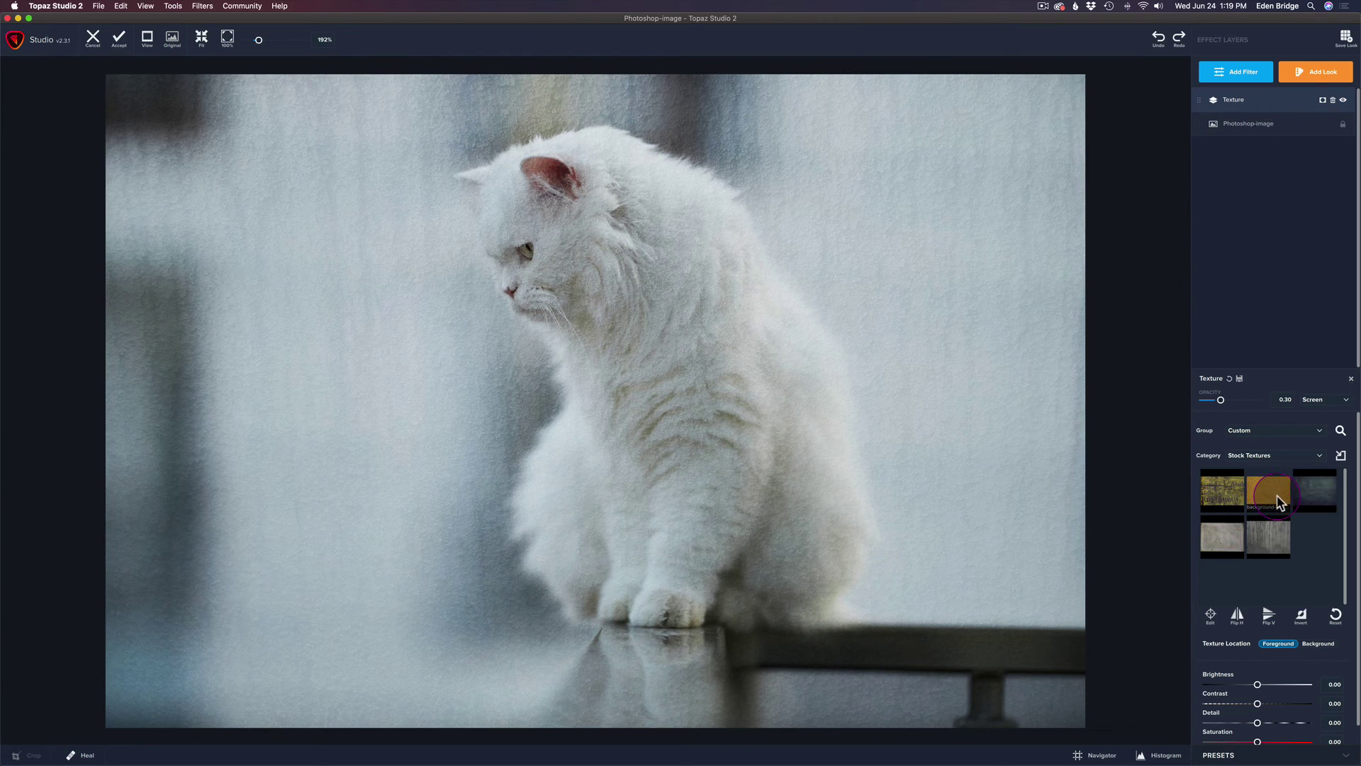